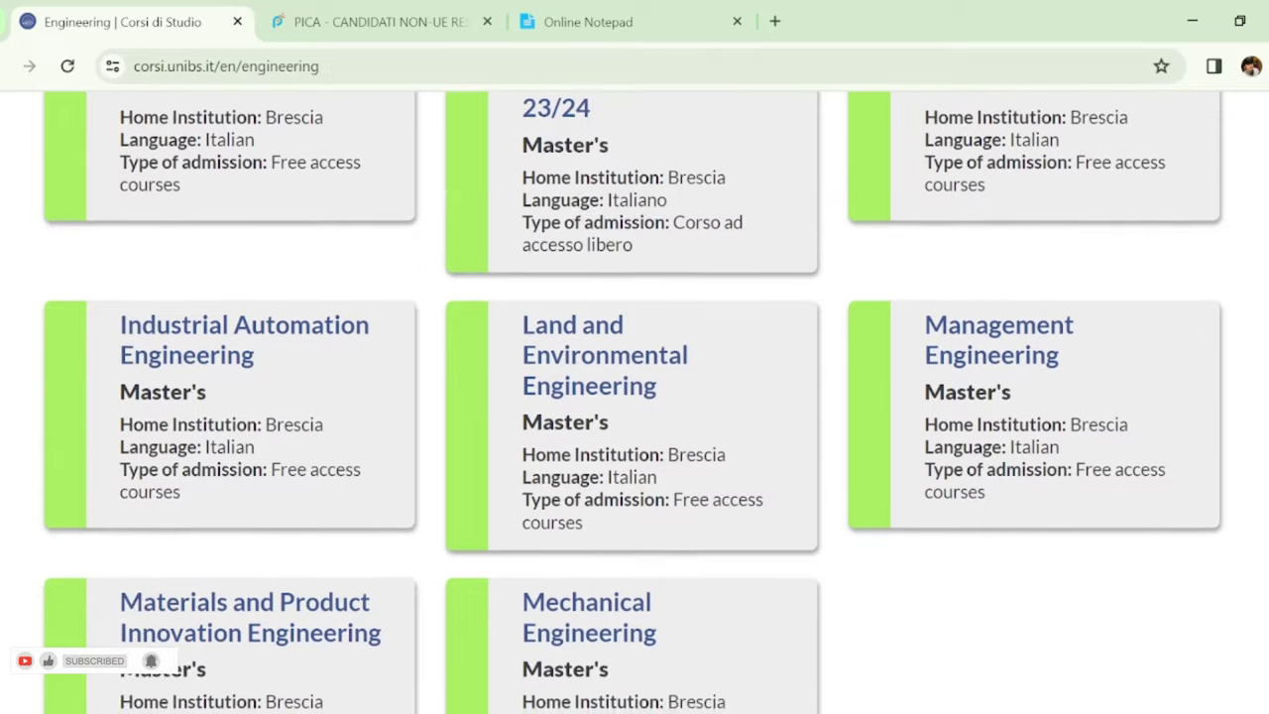
scroll(1257, 604, "down", 2)
Scroll back to the top of the Engineering course list and return to the PICA non-EU call tab
scroll(1257, 605, "up", 8)
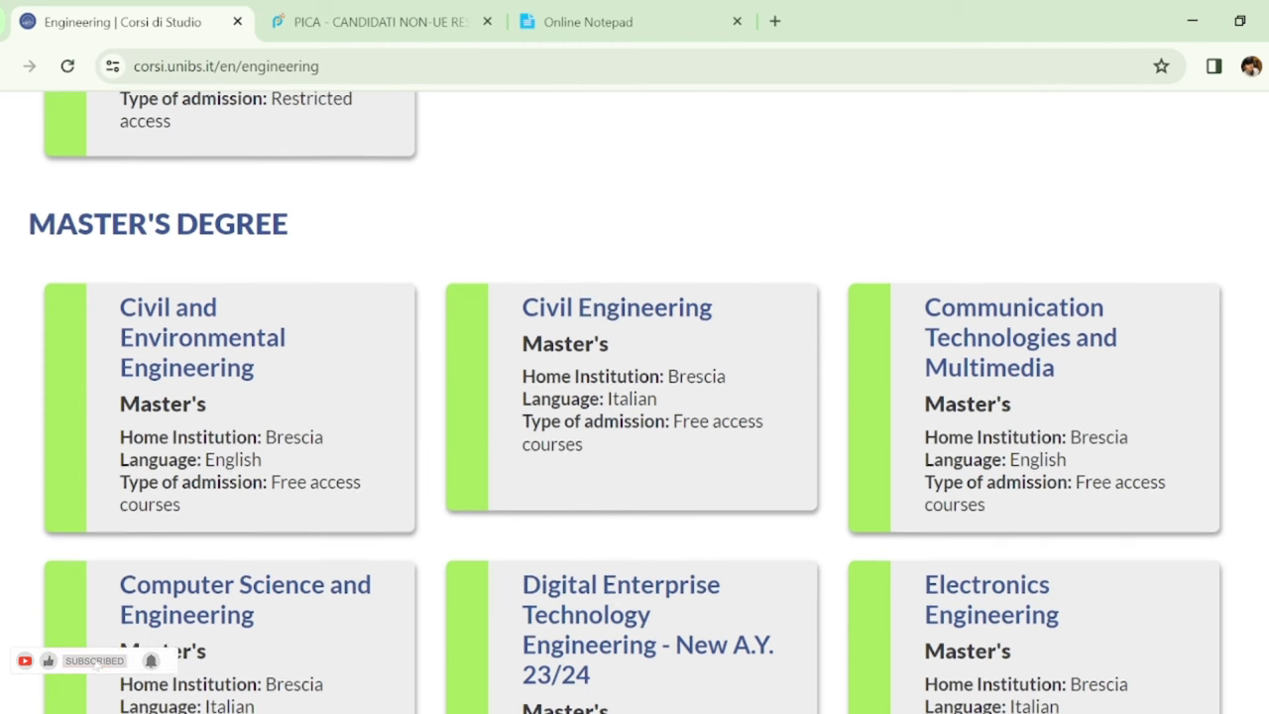
scroll(635, 397, "up", 1)
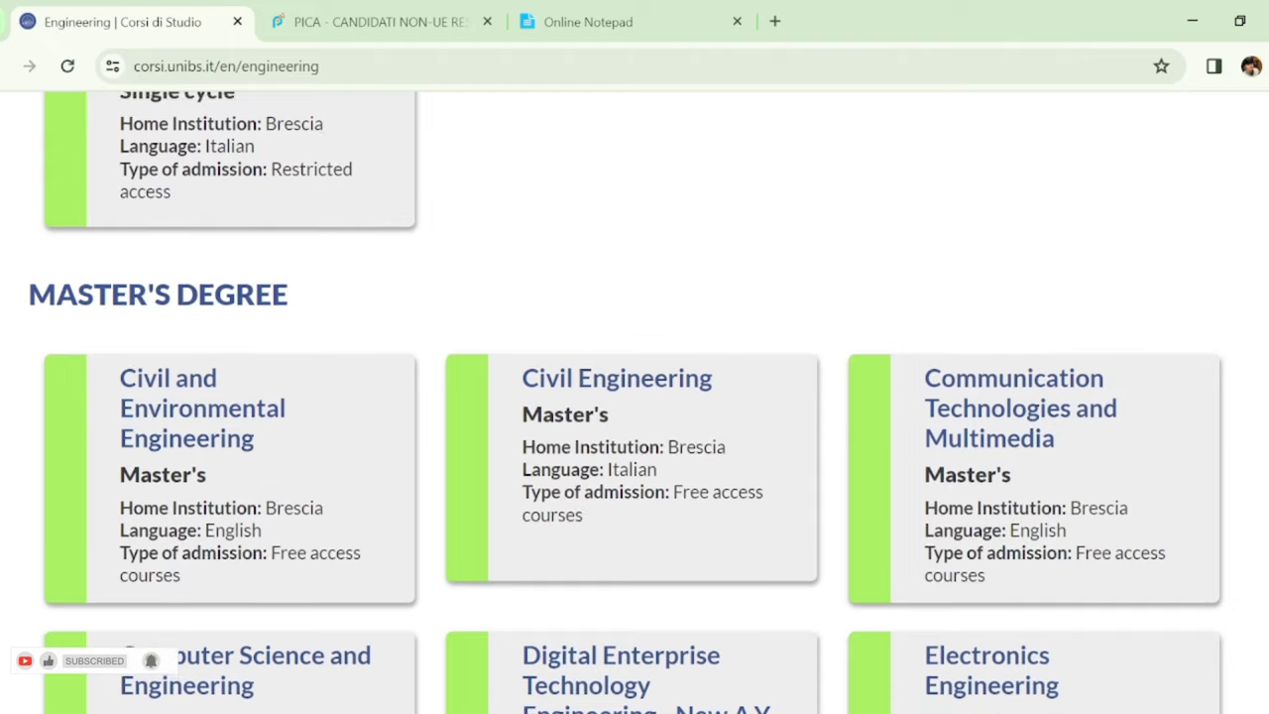
scroll(634, 396, "up", 7)
scroll(635, 397, "up", 9)
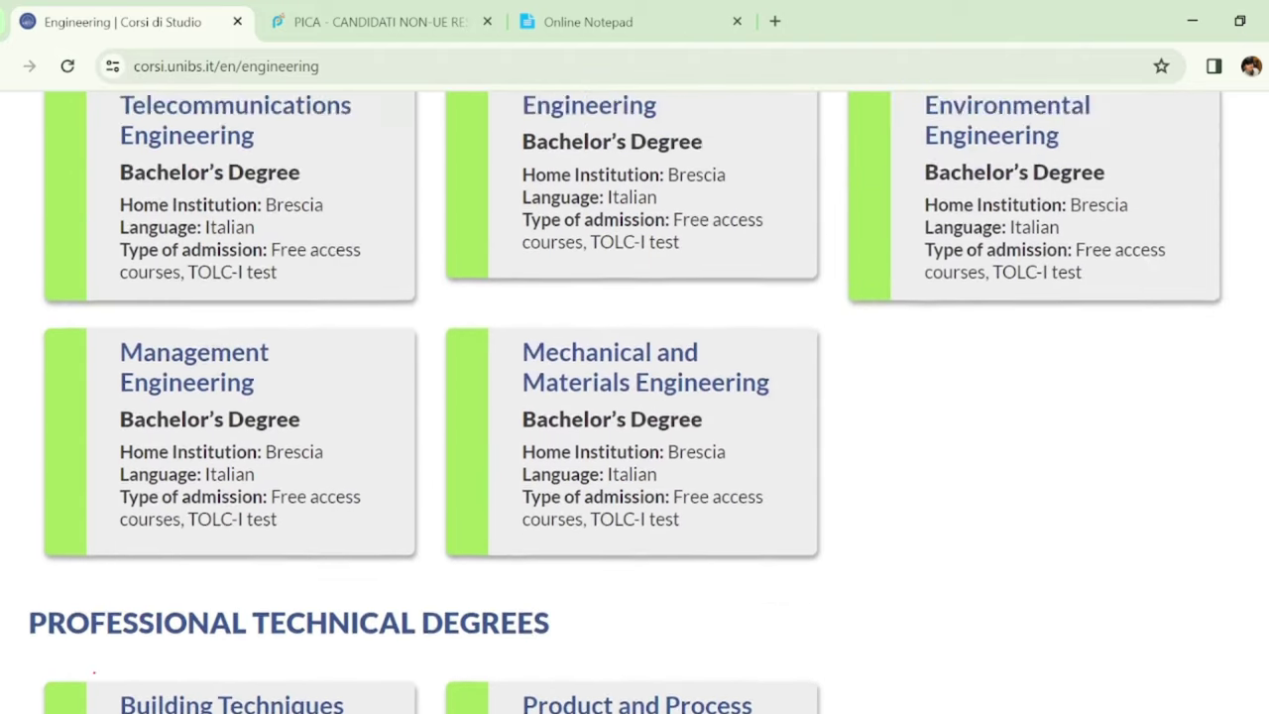
scroll(634, 396, "up", 1)
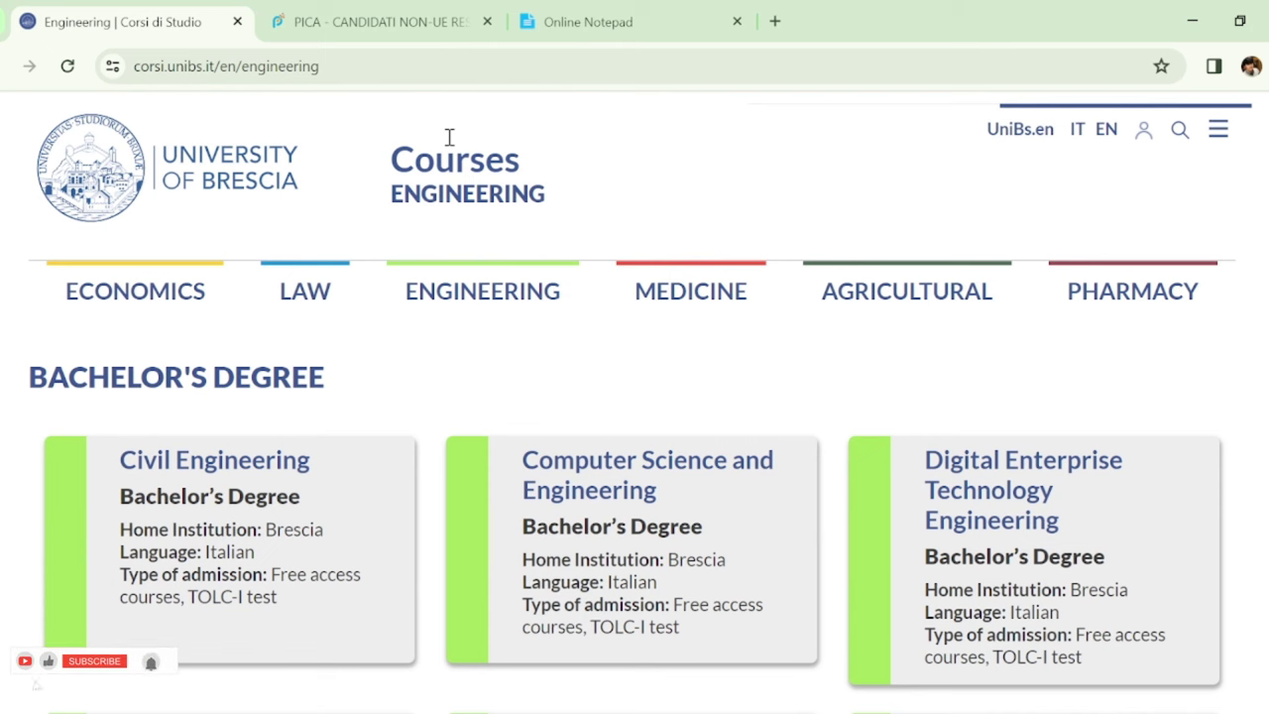
left_click(317, 13)
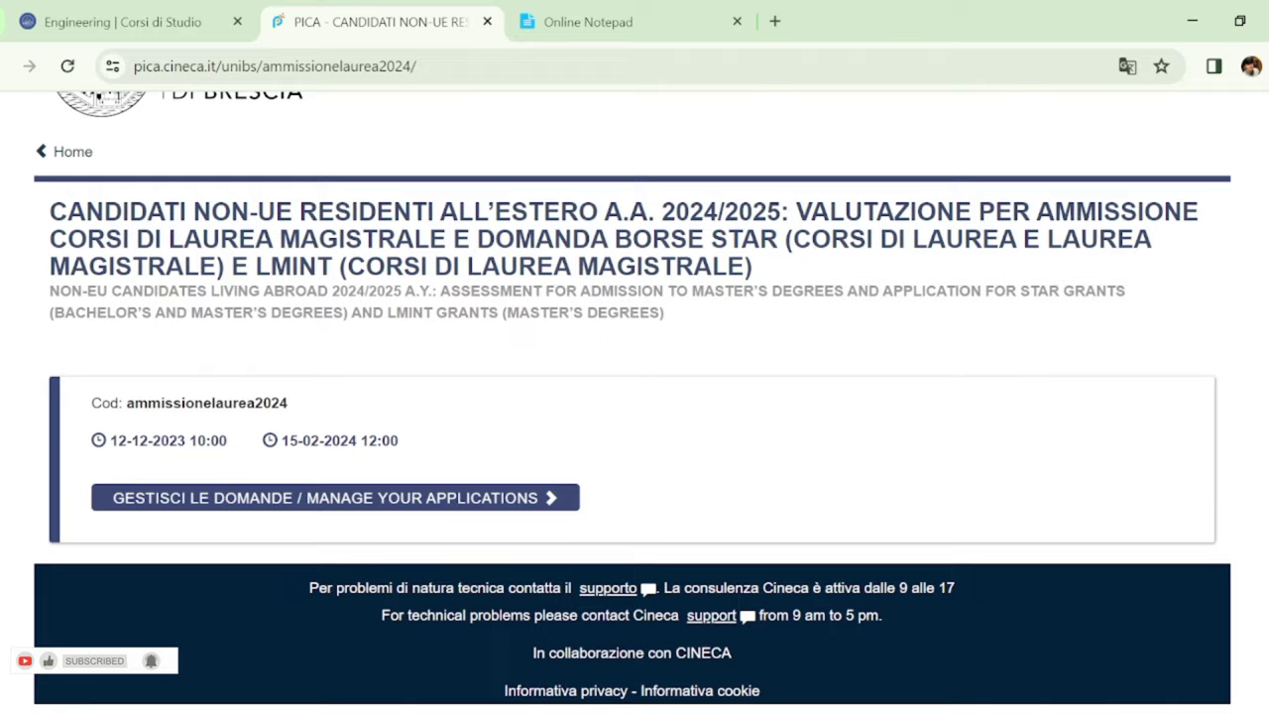
Read the non-EU AY 2024/2025 admission call page in English and go to Manage Your Applications
scroll(634, 397, "up", 2)
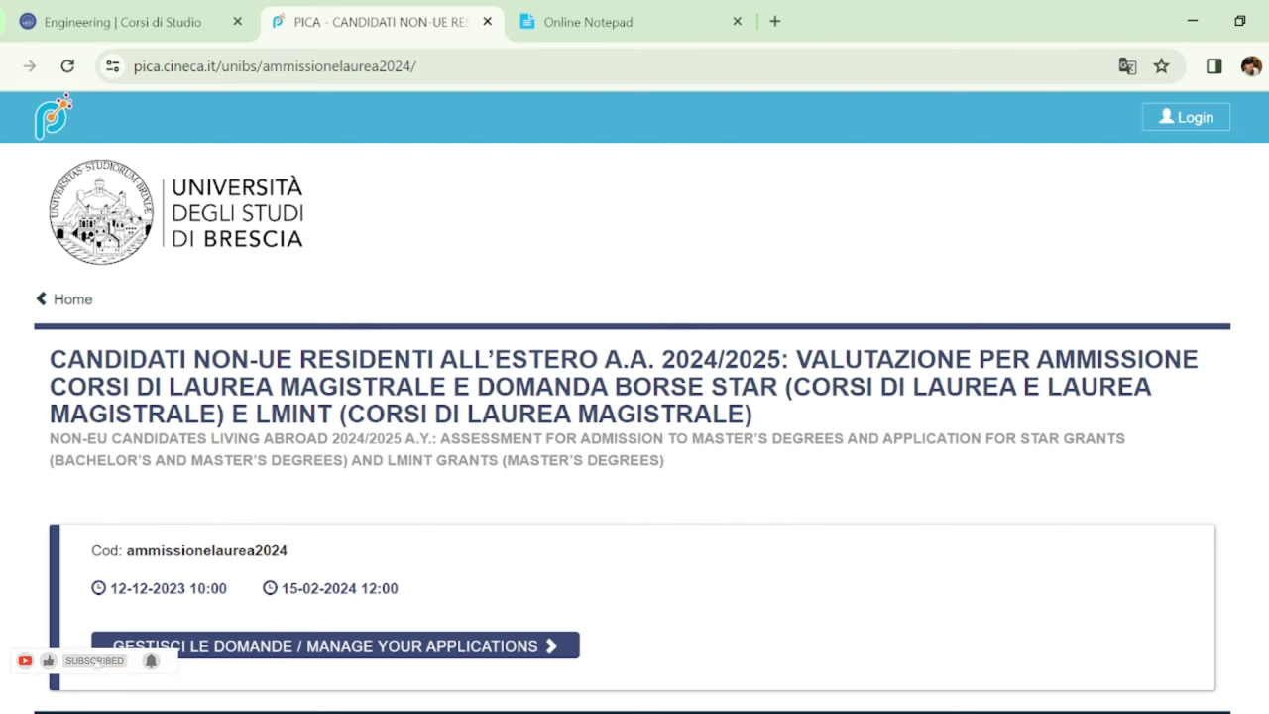
scroll(634, 396, "down", 1)
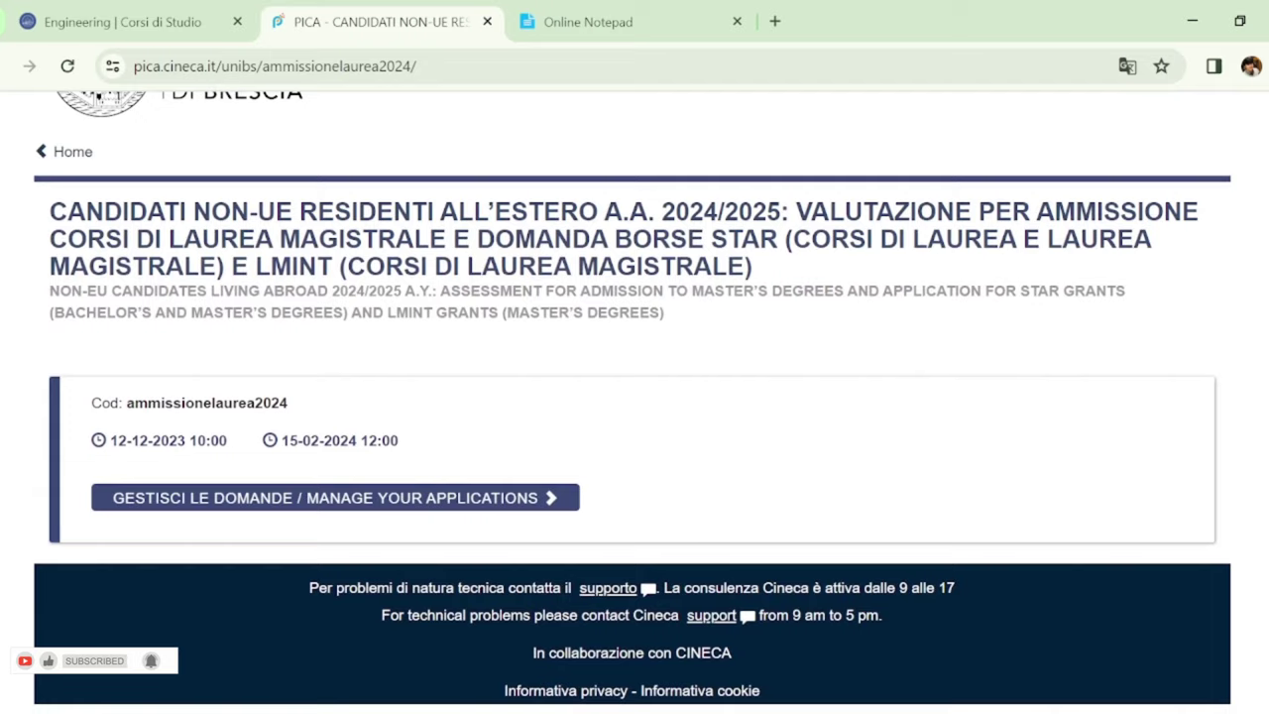
scroll(634, 397, "up", 1)
scroll(634, 396, "up", 1)
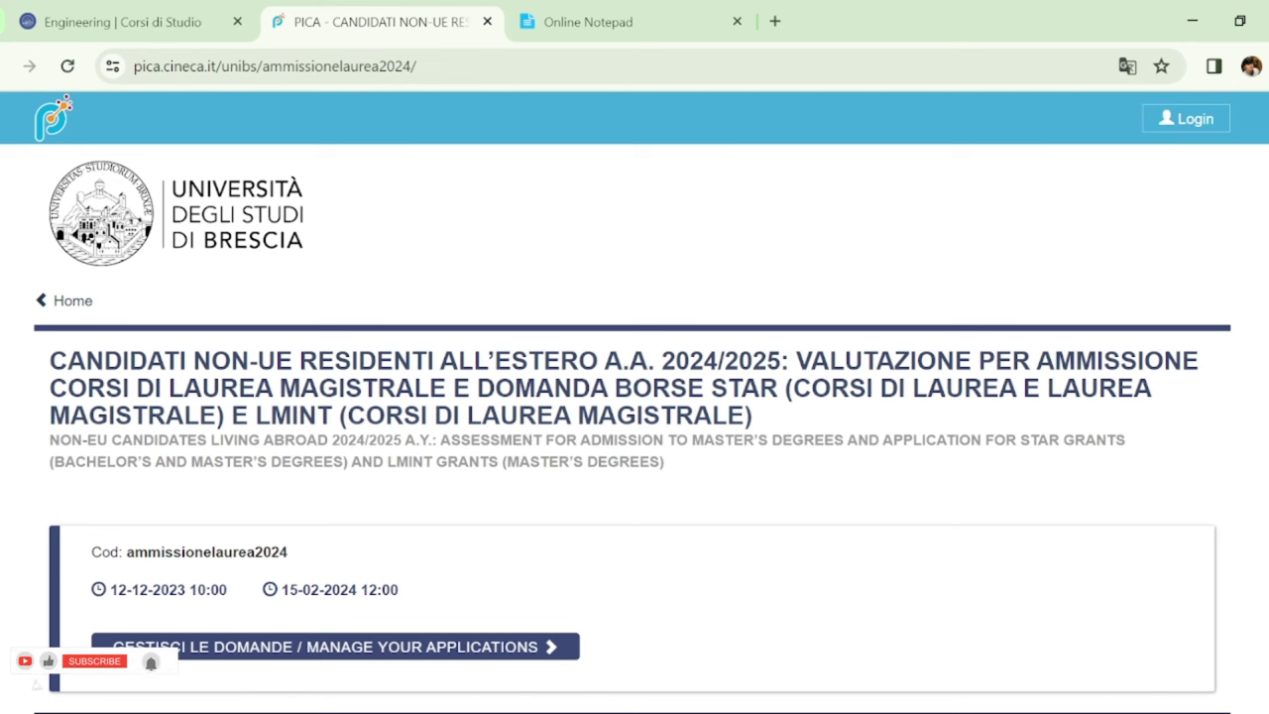
scroll(635, 397, "down", 2)
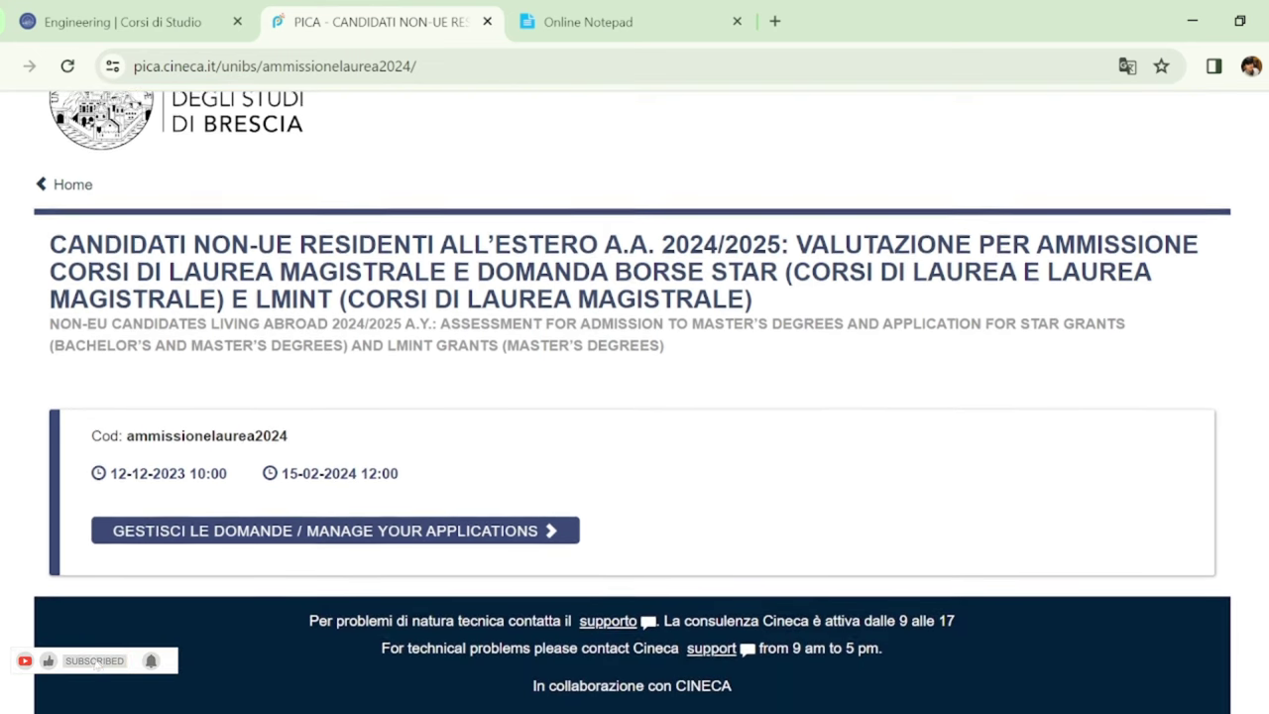
scroll(634, 397, "down", 1)
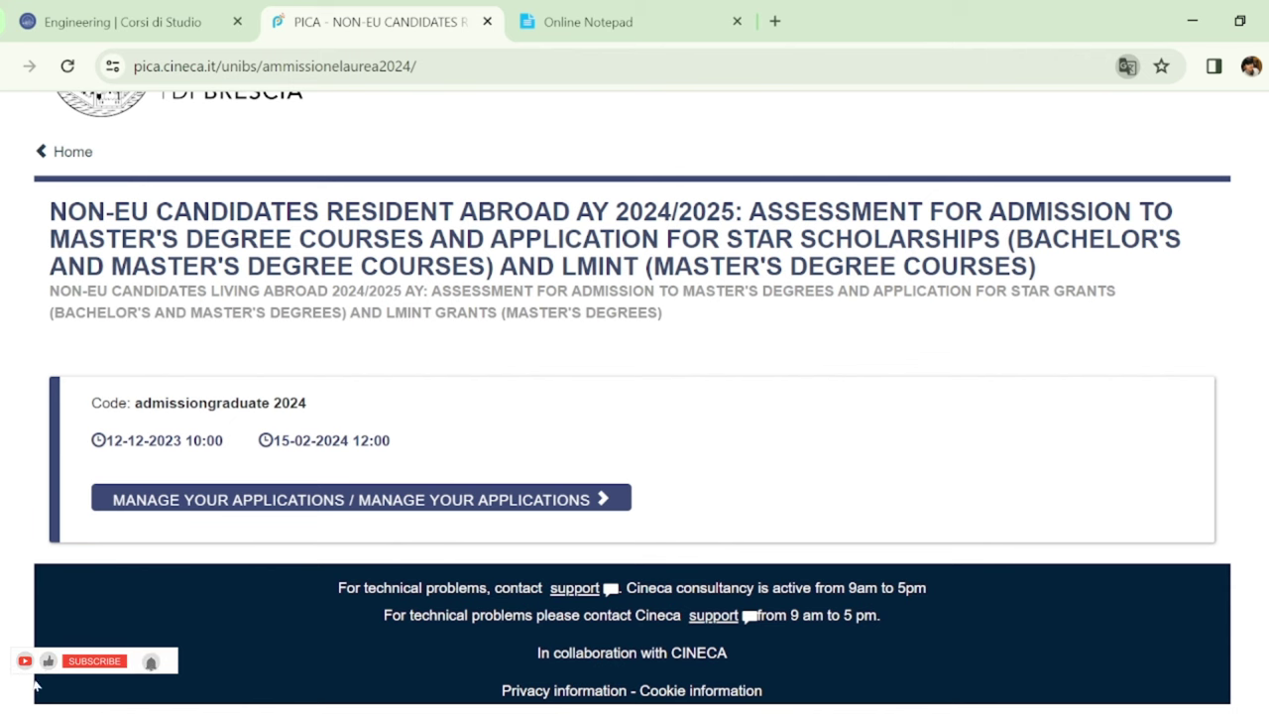
scroll(366, 449, "up", 1)
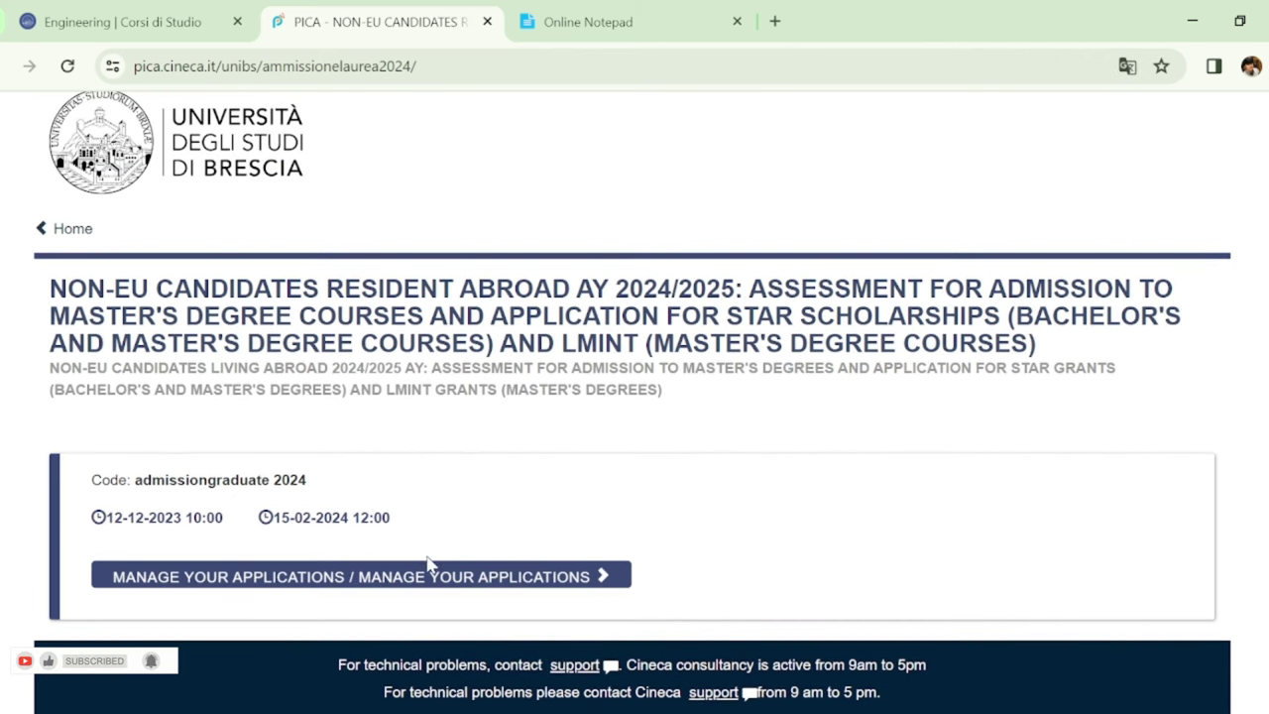
left_click(383, 581)
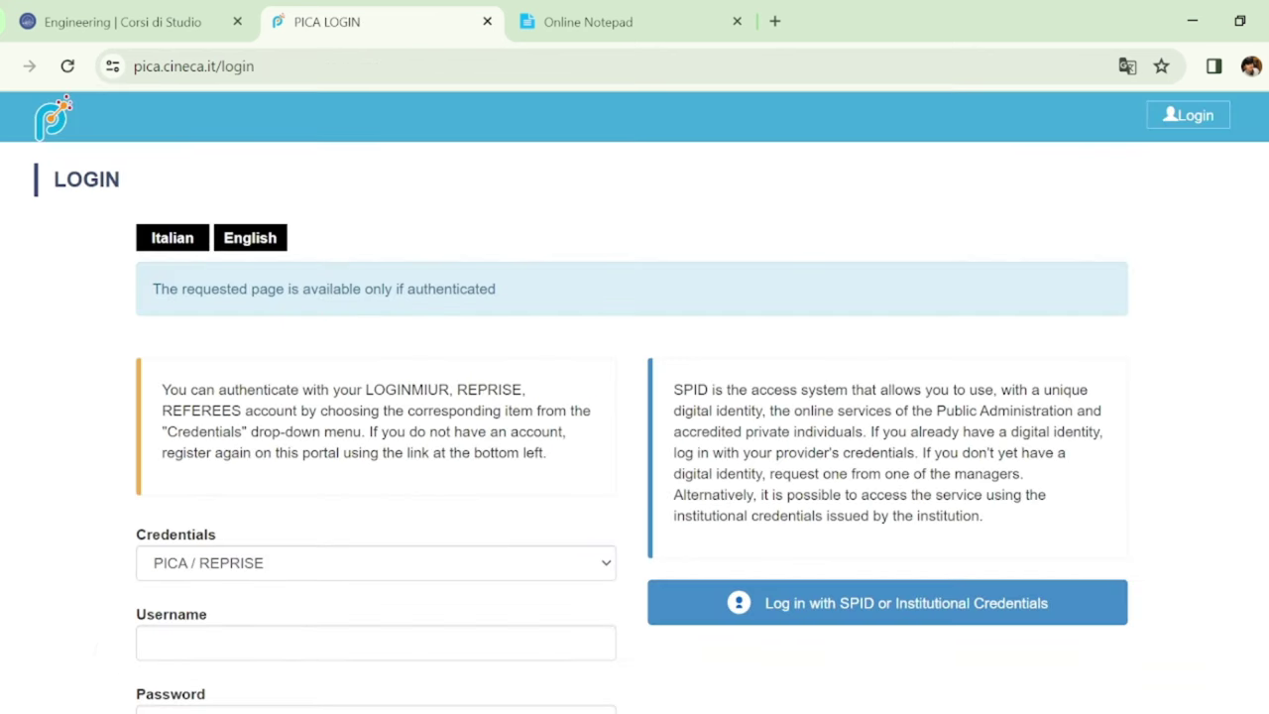
Scroll the login page and start a new PICA account registration
scroll(35, 686, "down", 3)
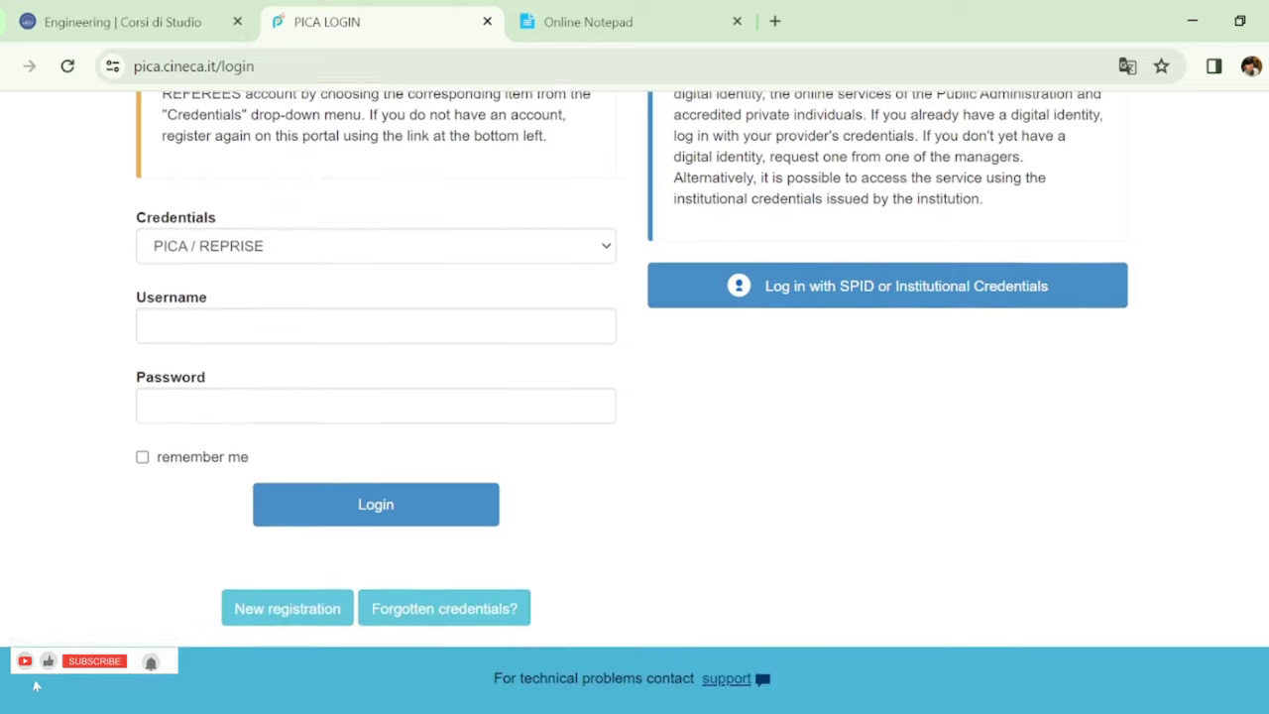
scroll(35, 686, "up", 3)
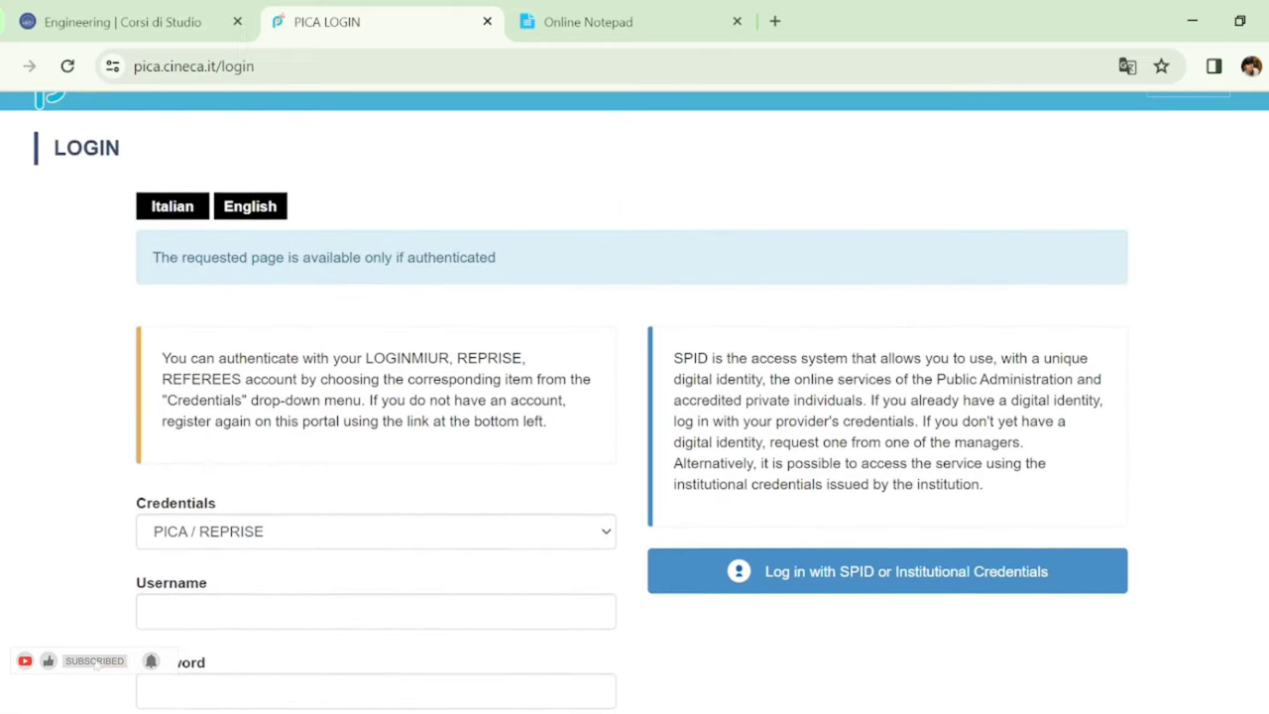
scroll(634, 402, "down", 3)
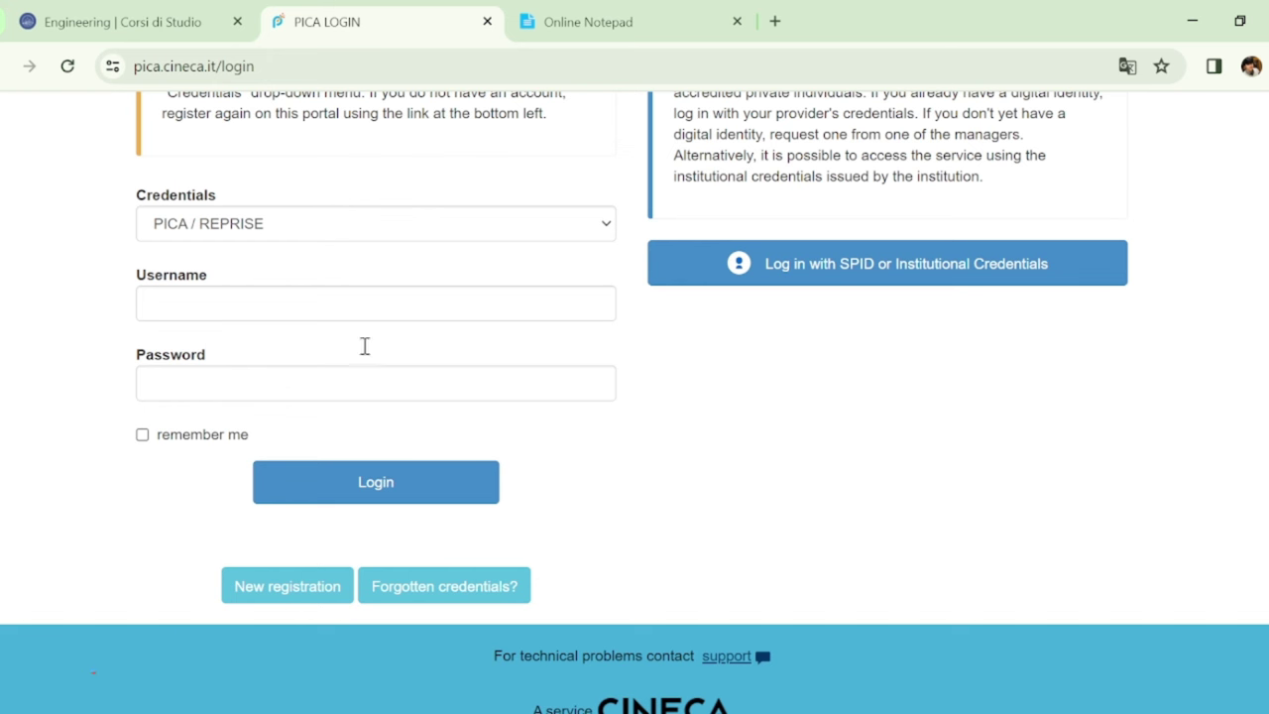
left_click(300, 585)
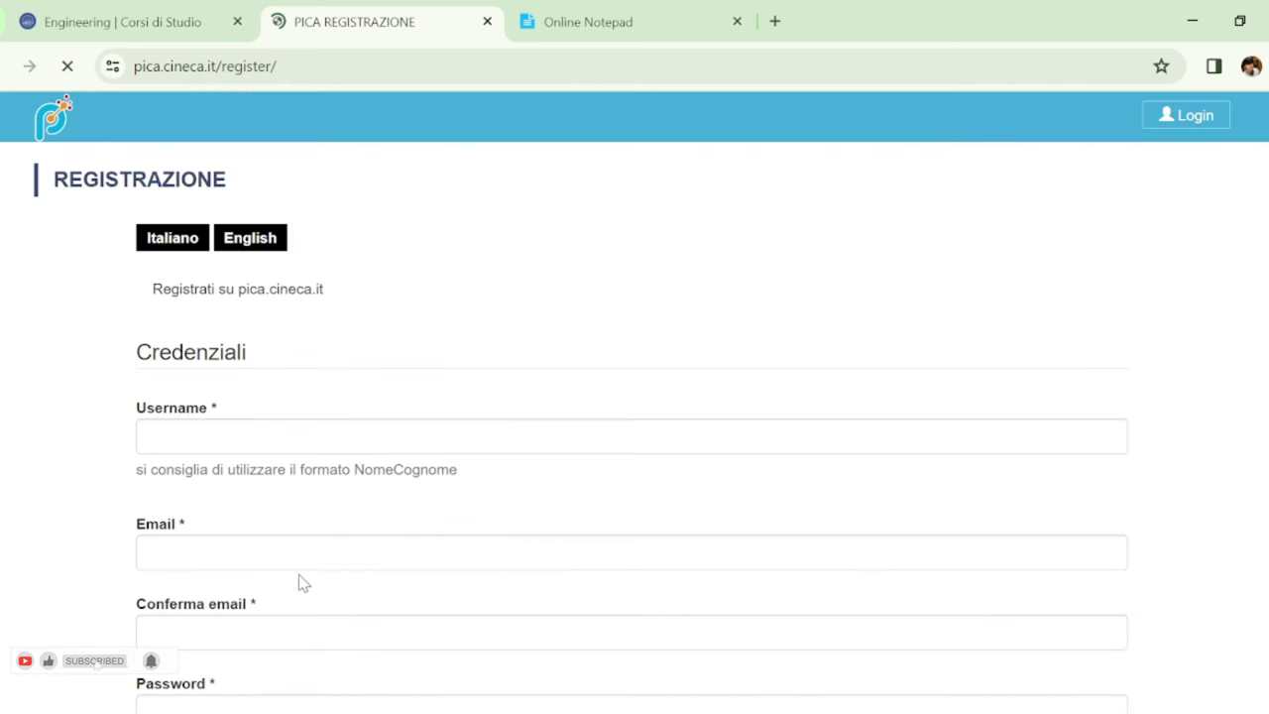
Show the registration form in English
left_click(260, 242)
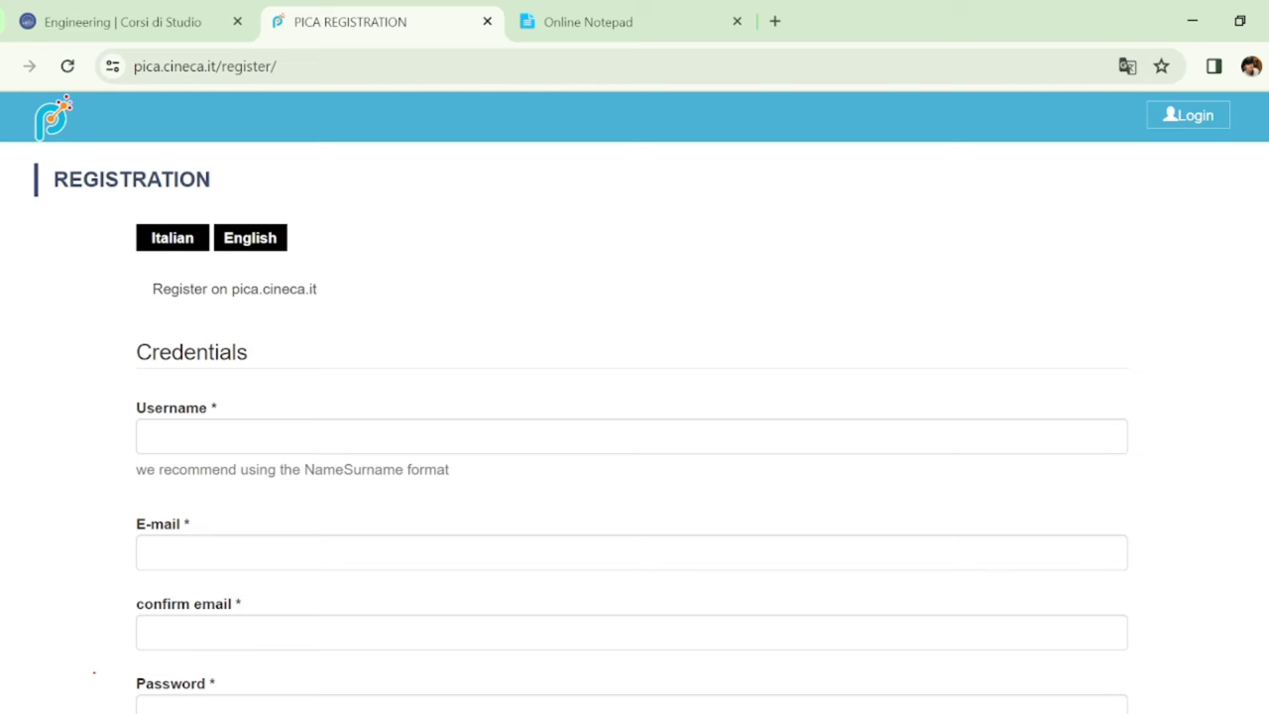
scroll(635, 396, "down", 3)
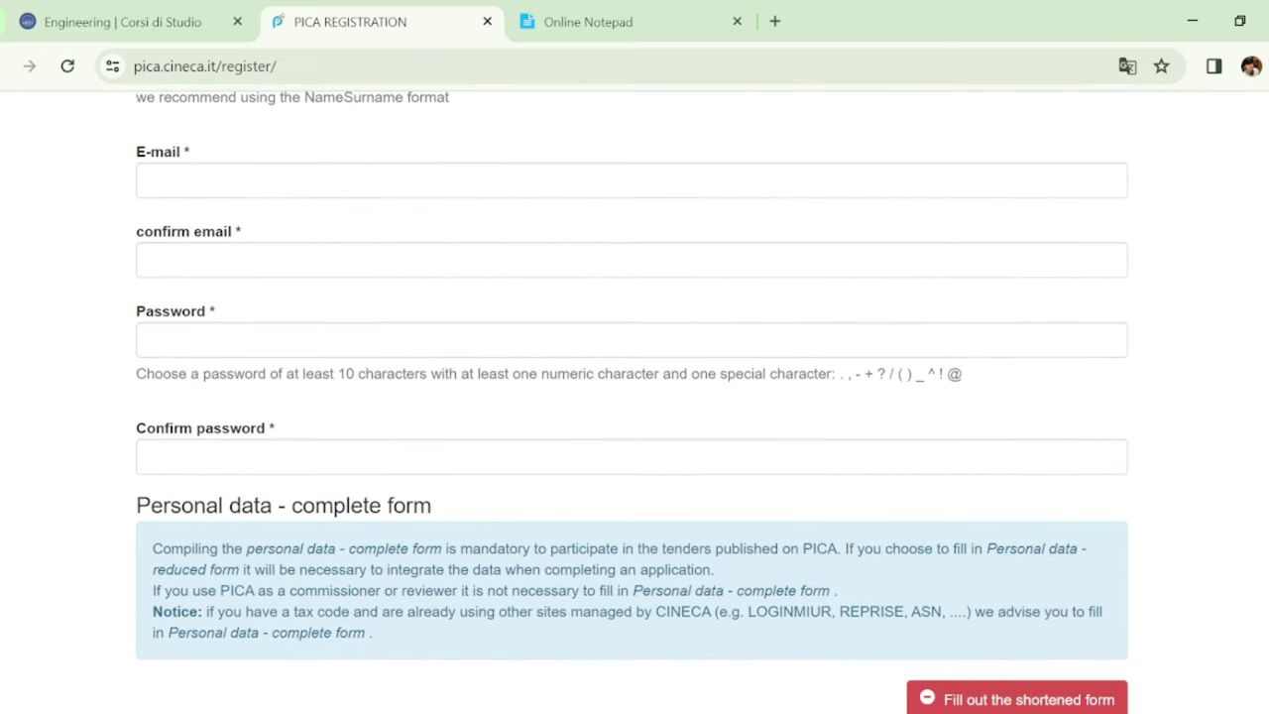
scroll(635, 396, "up", 1)
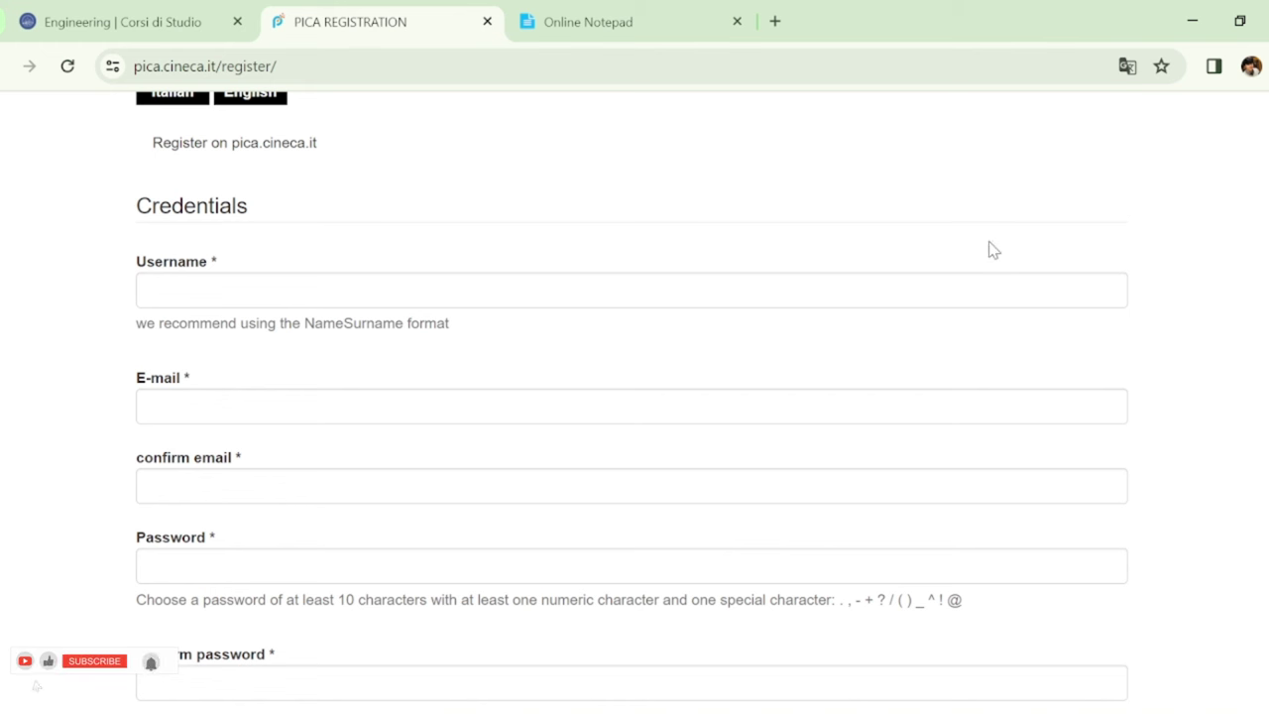
Enter the account username and e-mail address, and paste the e-mail again as confirmation
left_click(897, 291)
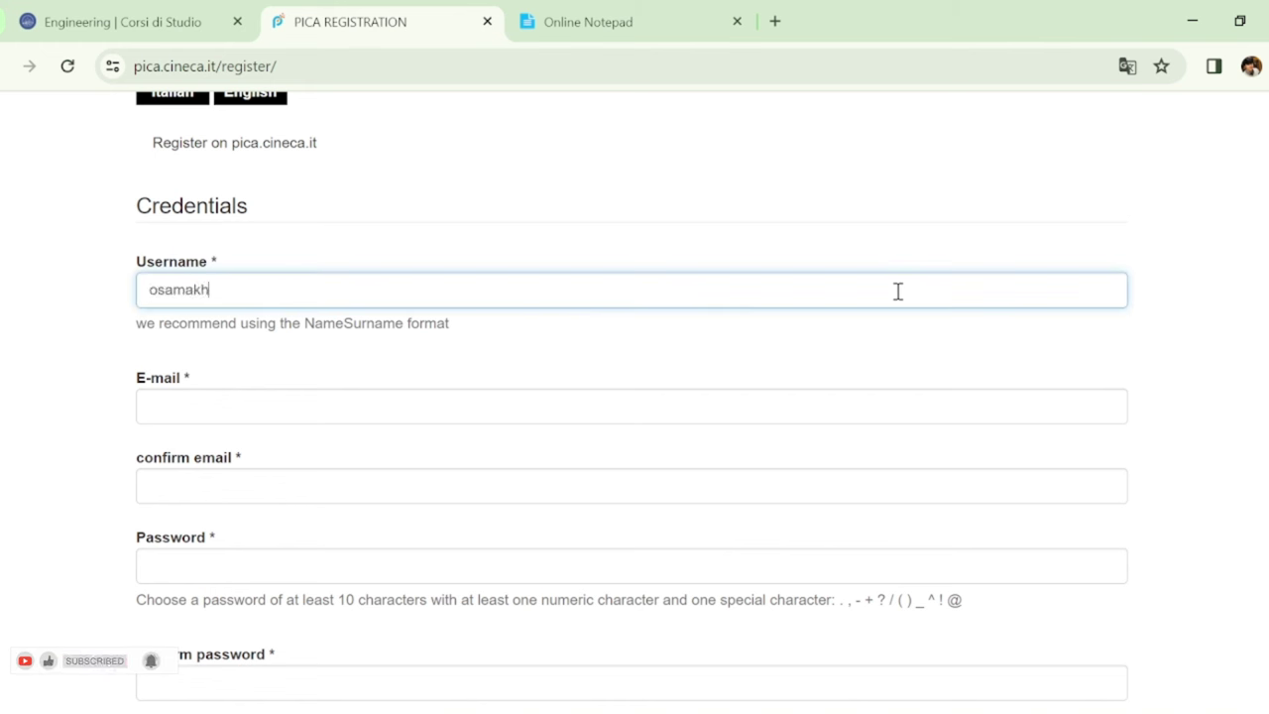
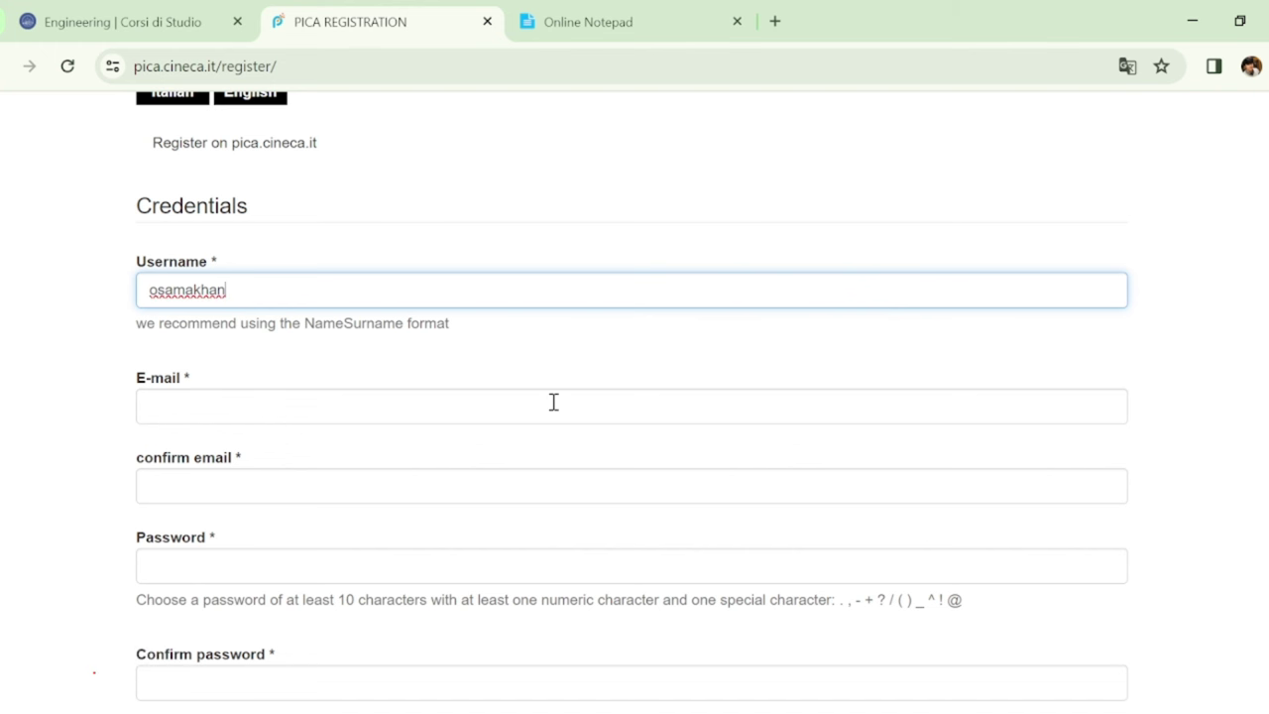
left_click(553, 401)
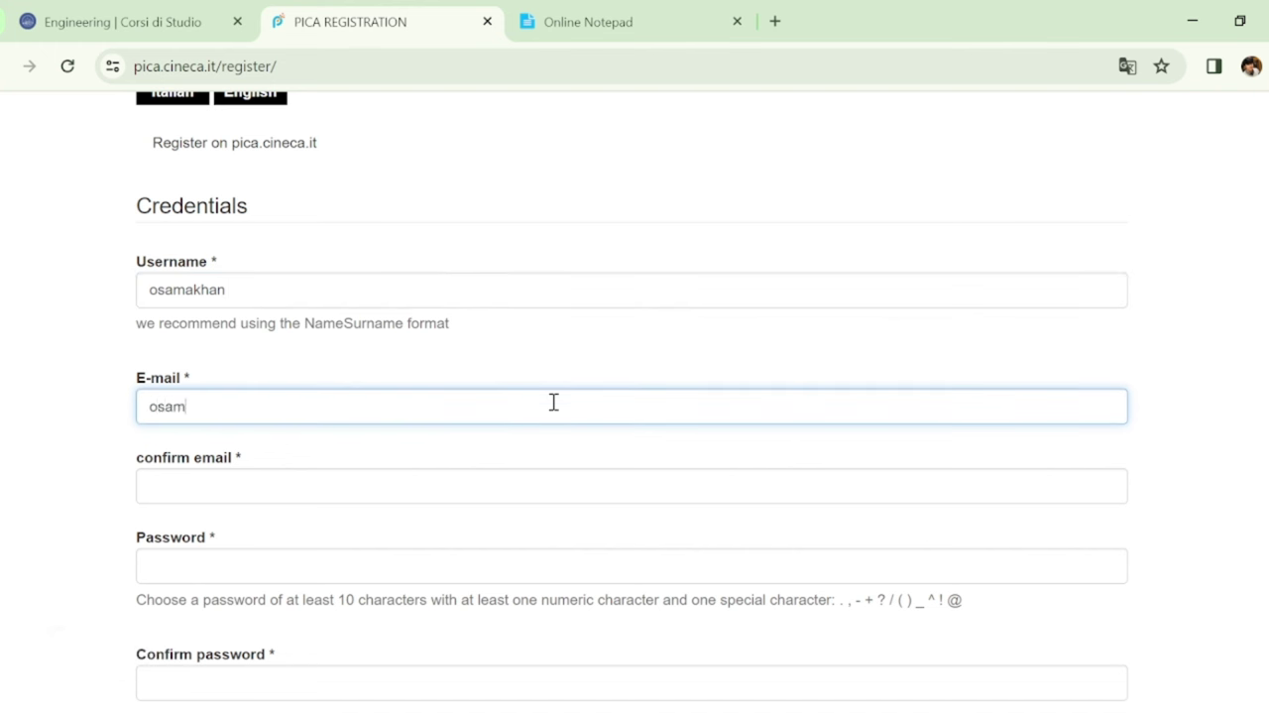
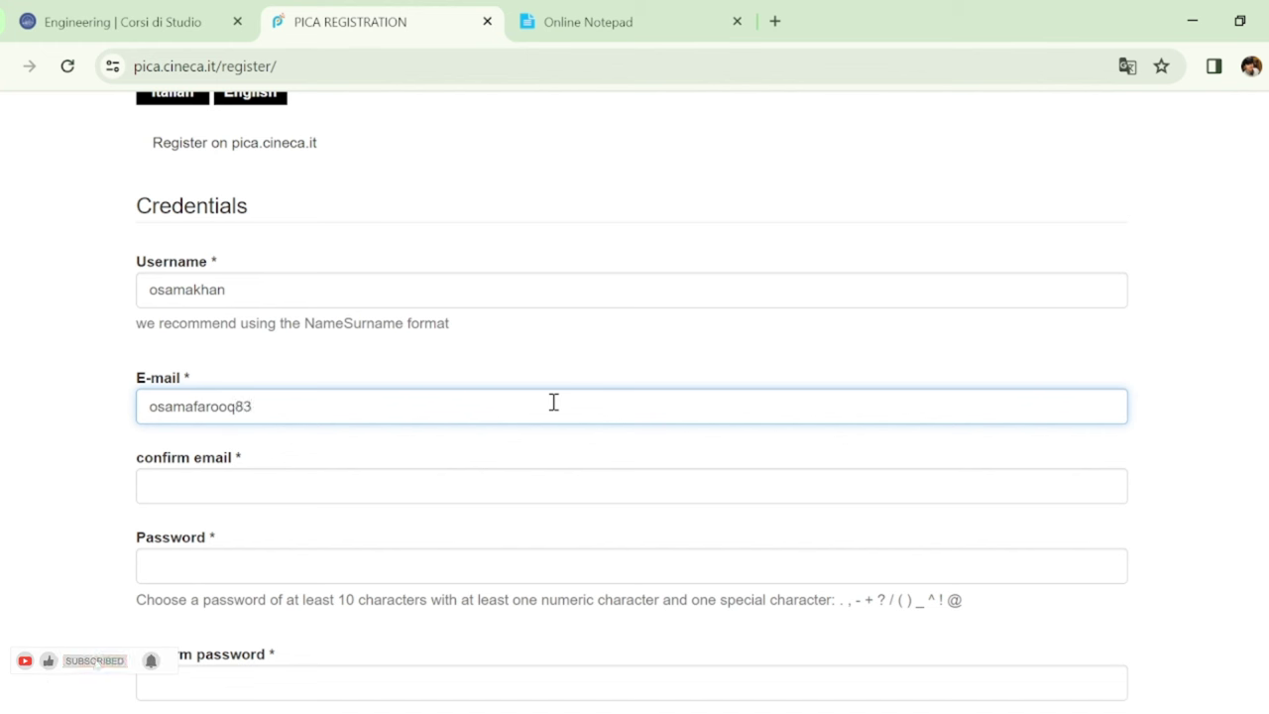
left_click(160, 483)
key("ctrl+v")
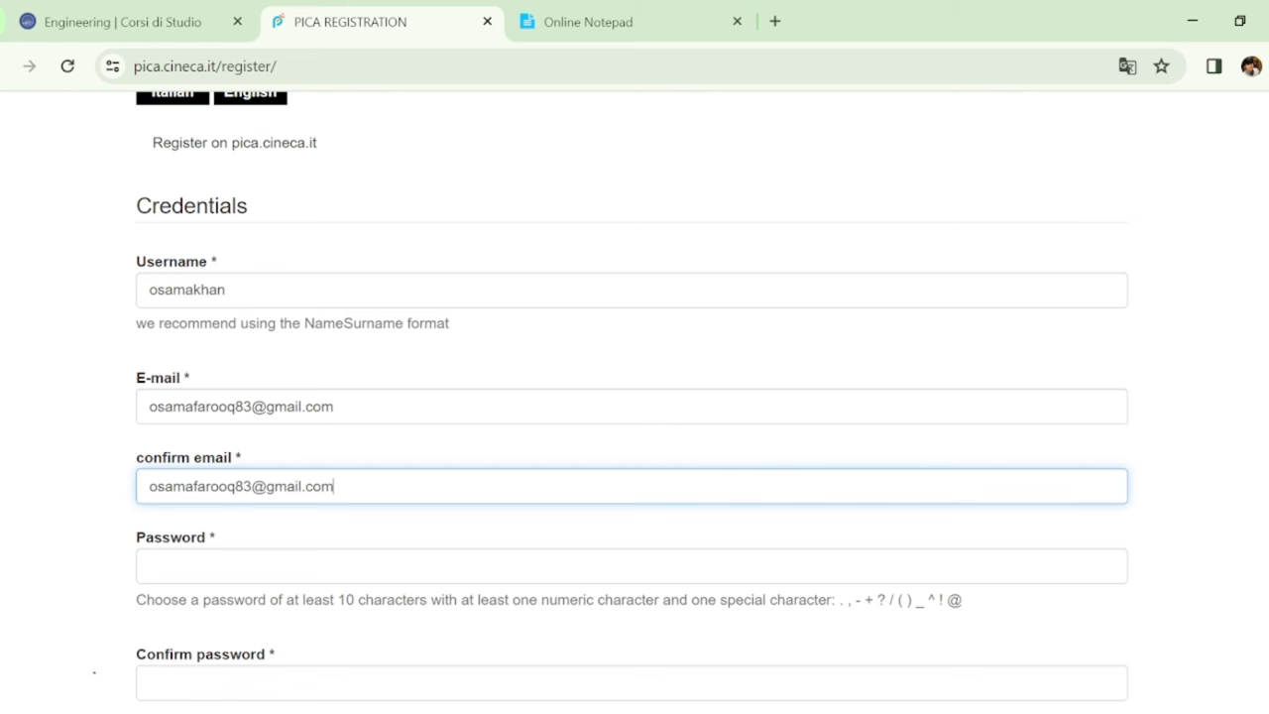
scroll(631, 402, "down", 2)
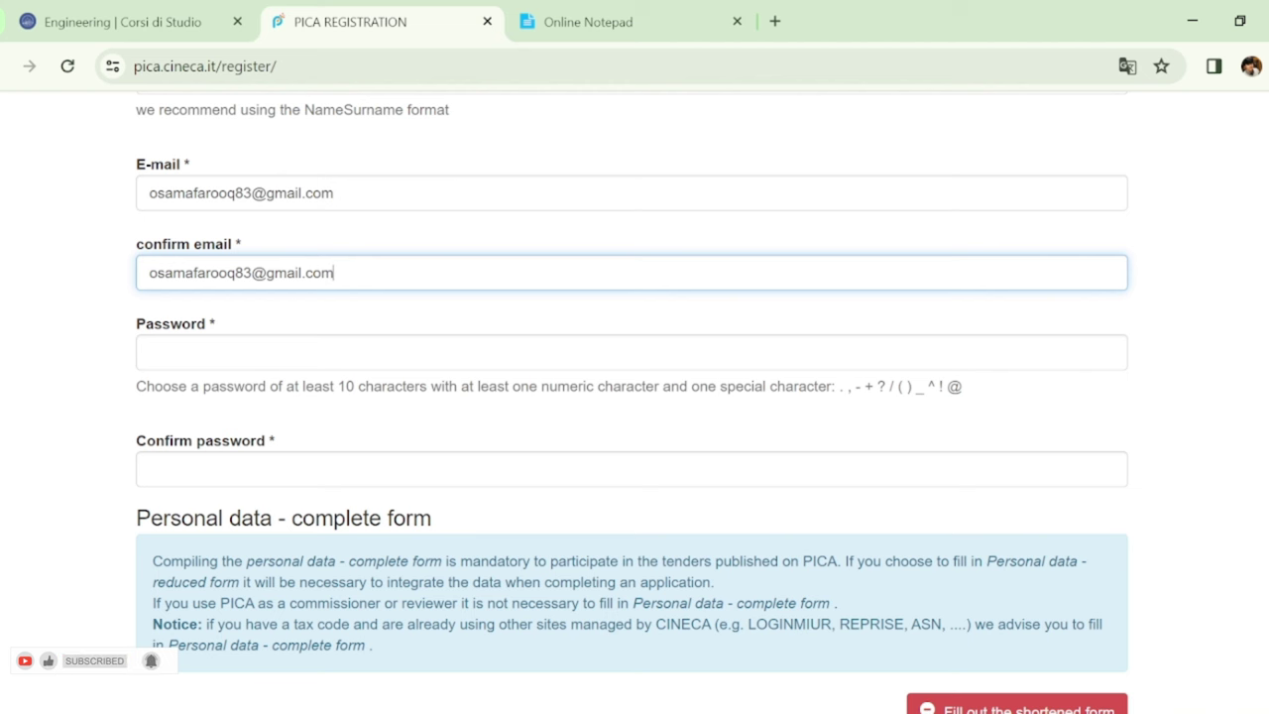
scroll(635, 396, "down", 5)
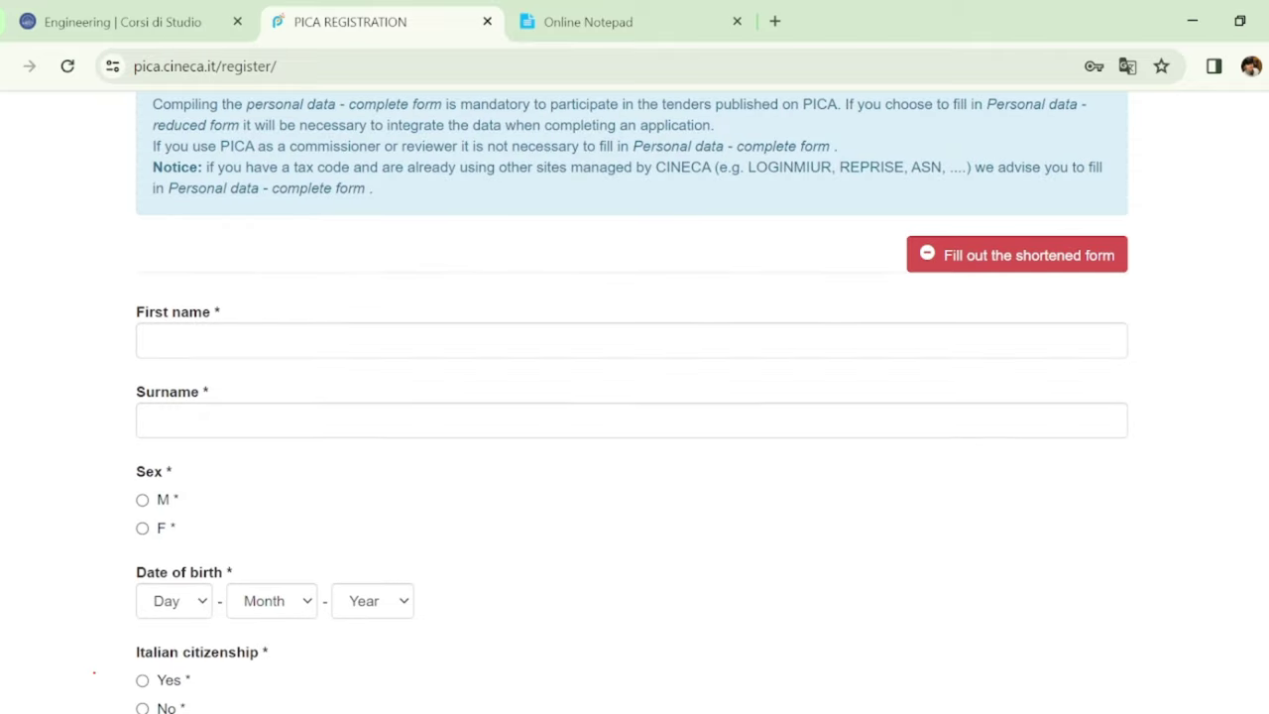
scroll(634, 396, "down", 1)
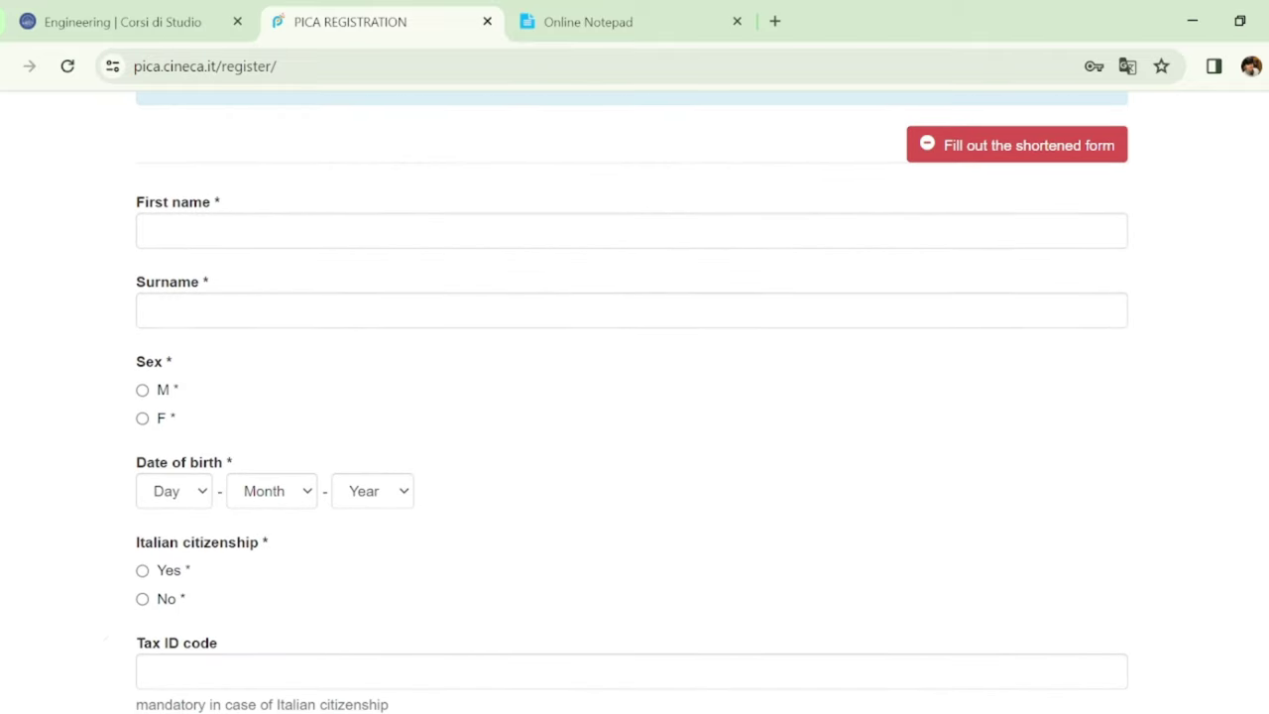
left_click(827, 234)
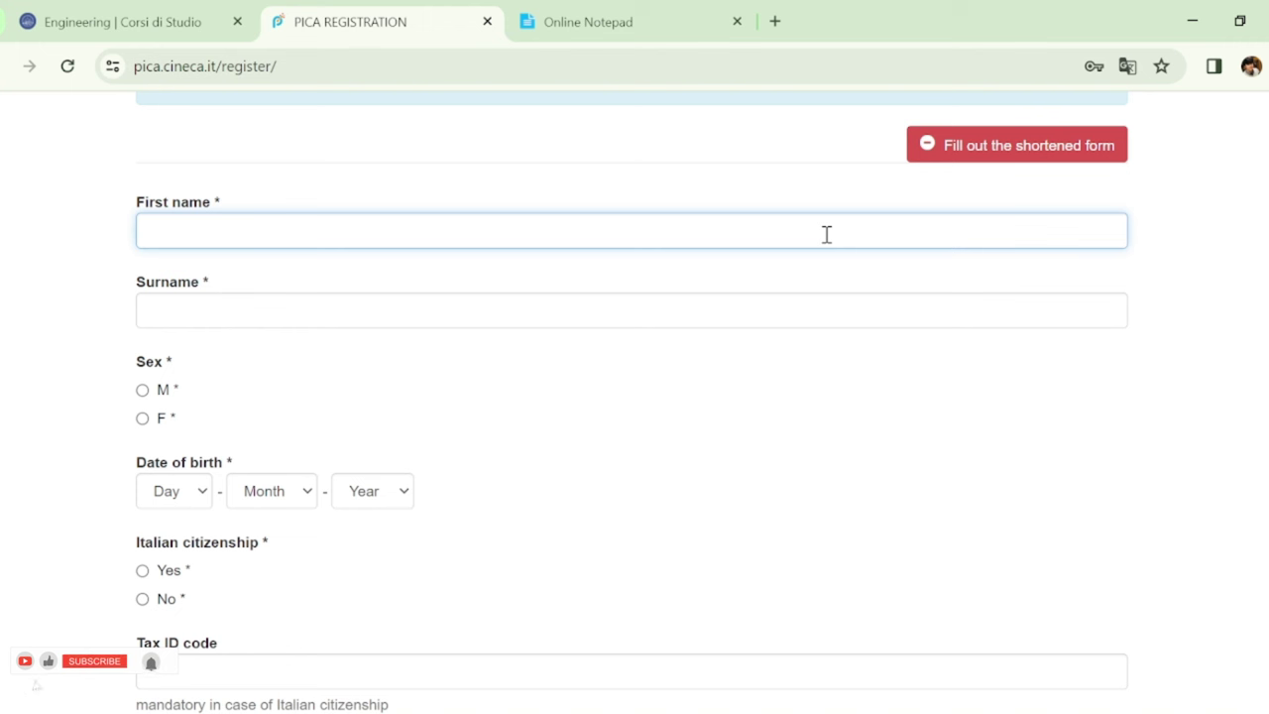
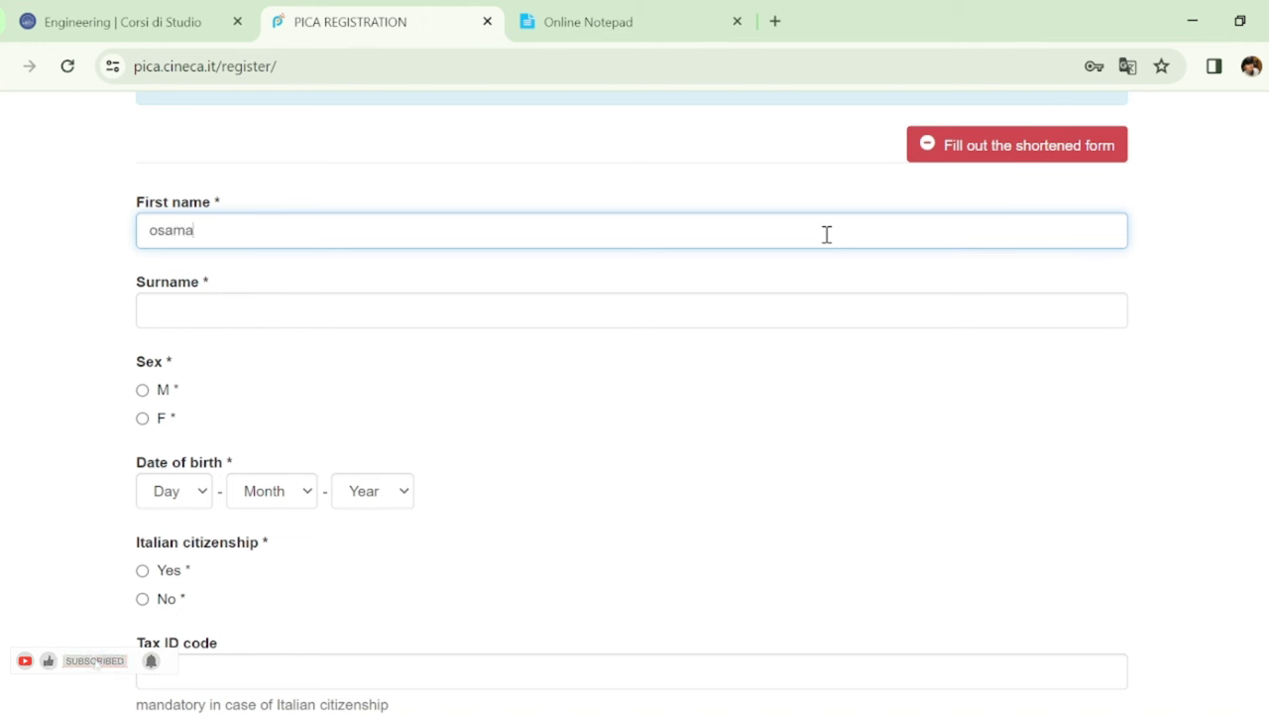
left_click(796, 306)
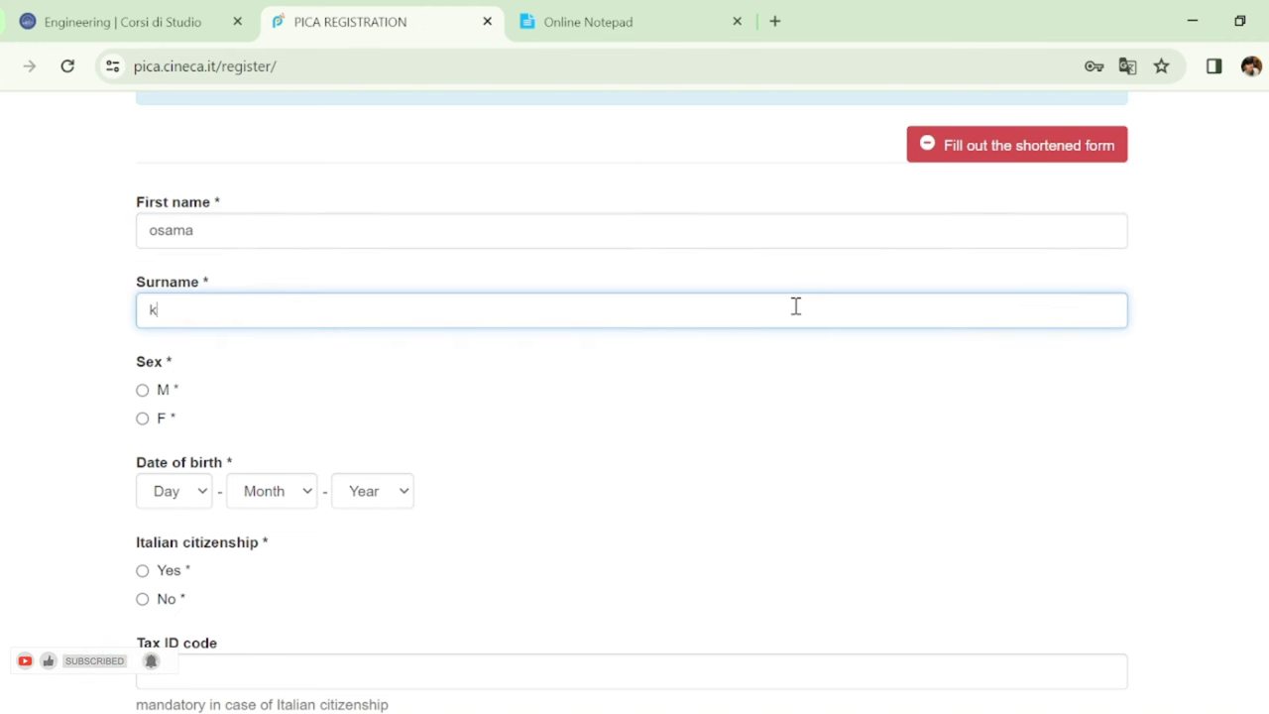
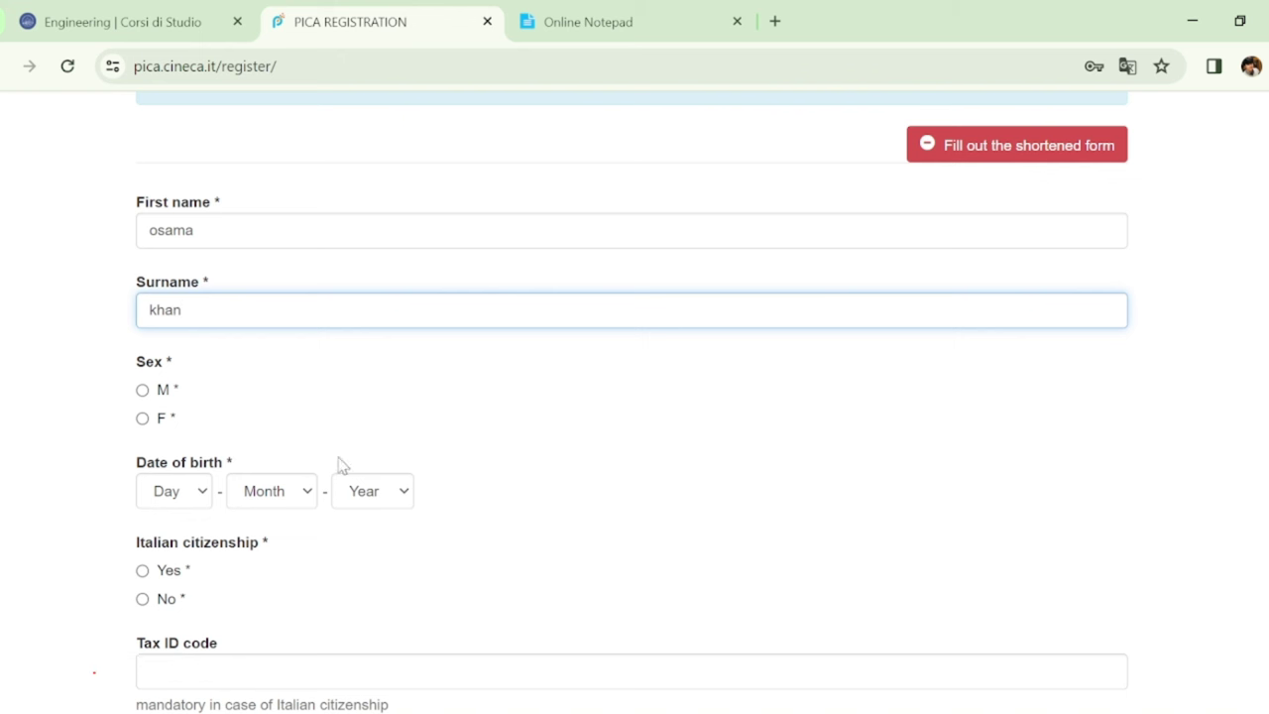
left_click(142, 391)
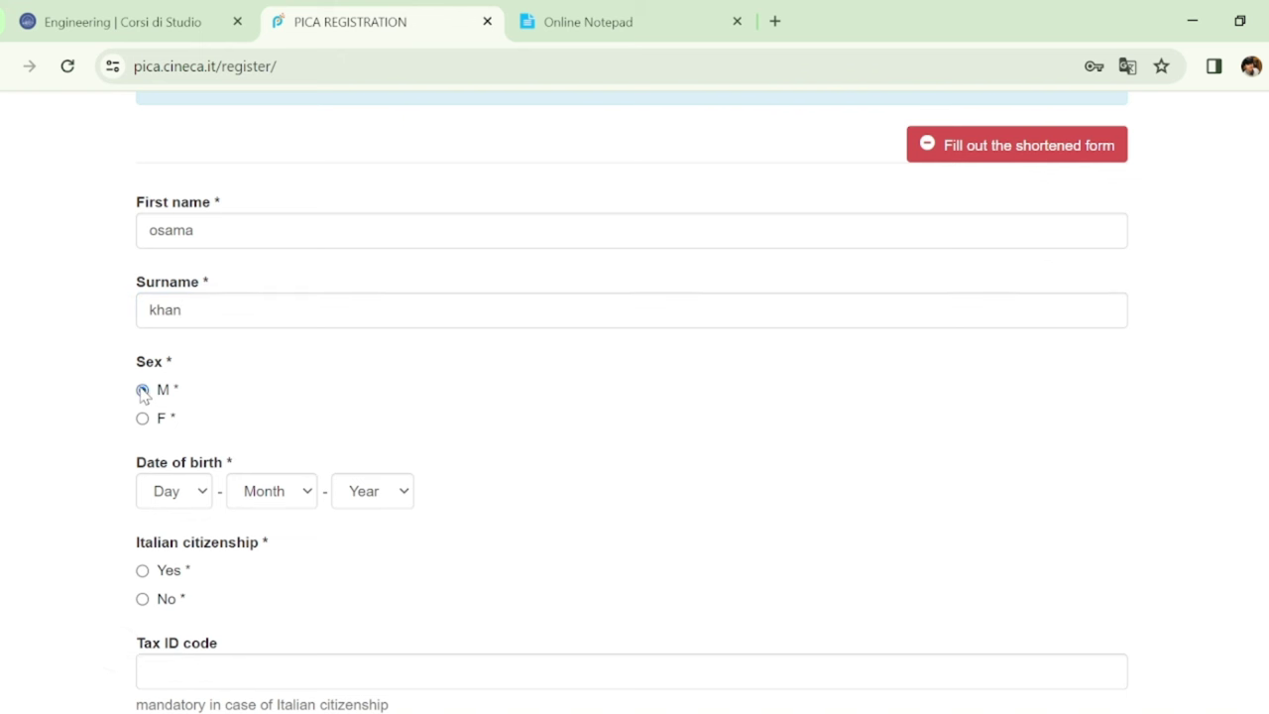
left_click(189, 494)
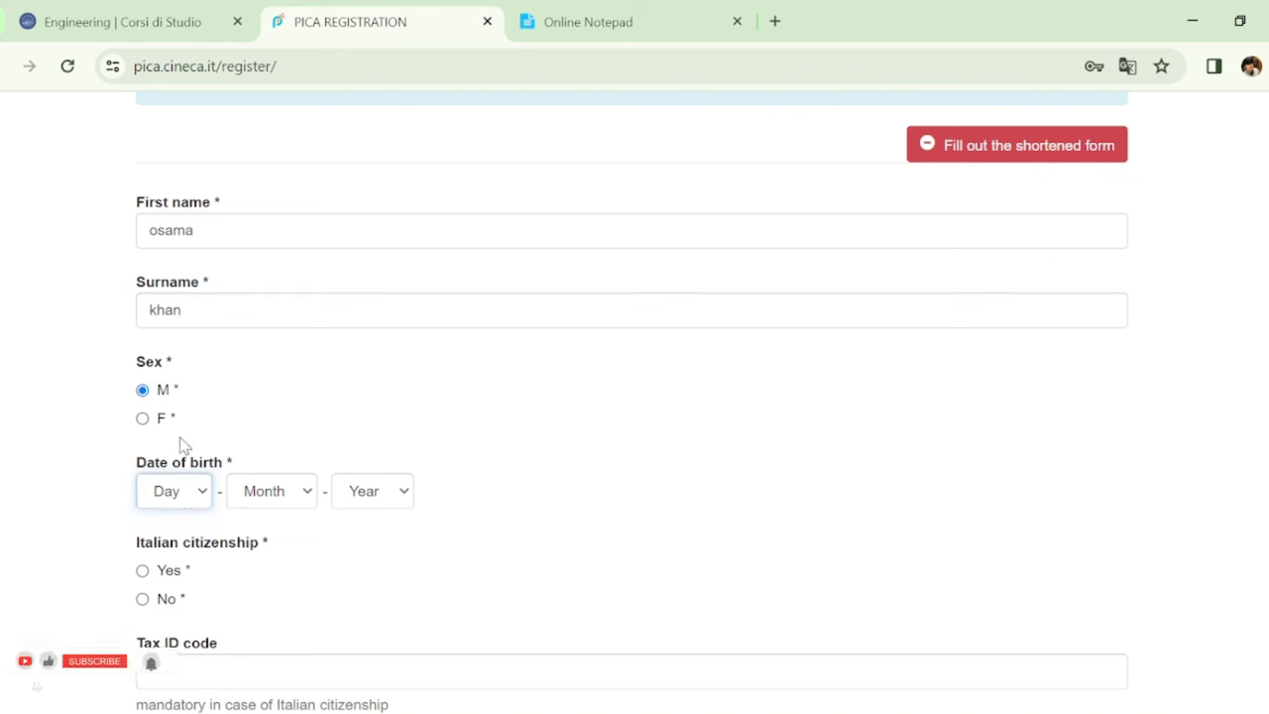
key("Tab")
key("Tab")
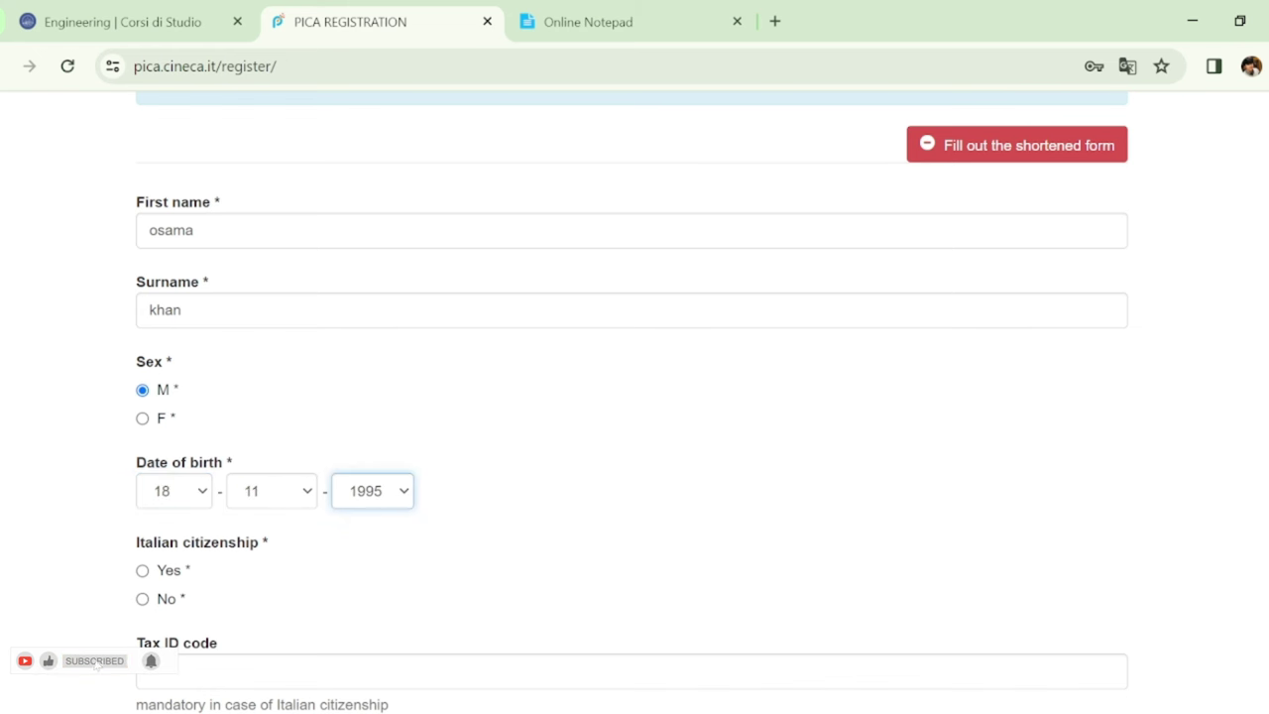
Declare no Italian citizenship and set the state of birth to Pakistan
scroll(634, 397, "down", 4)
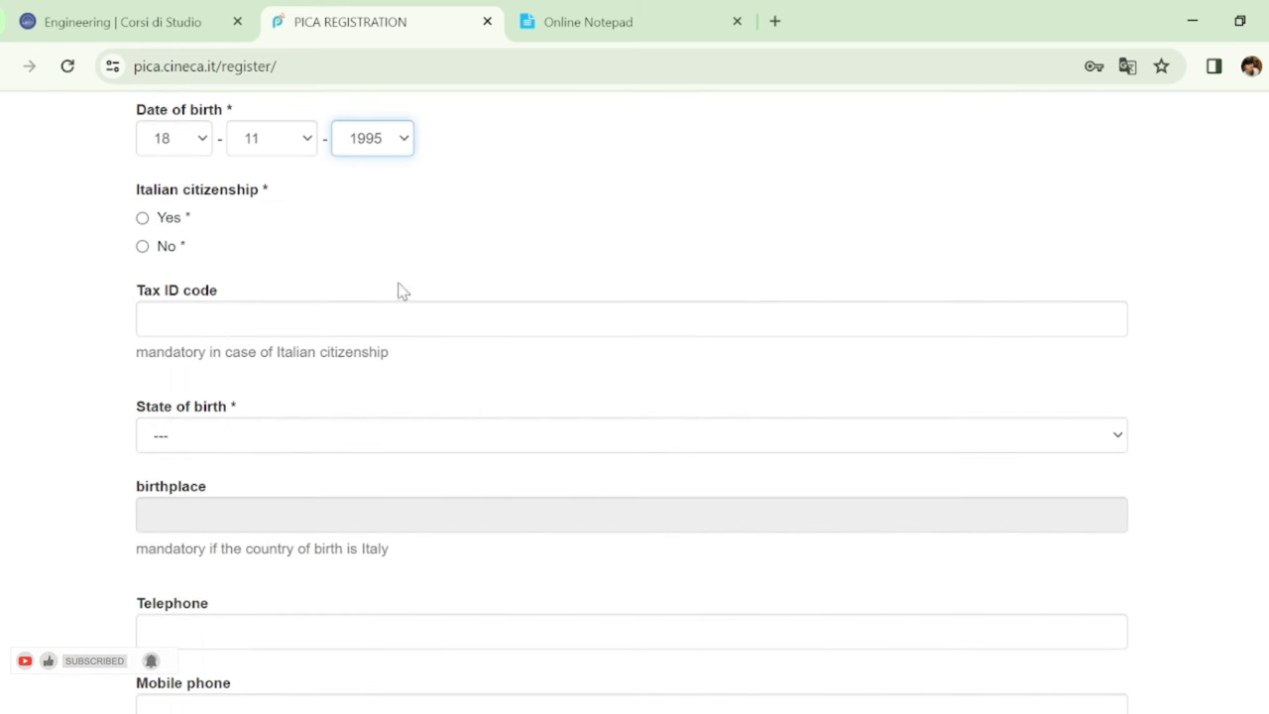
left_click(144, 248)
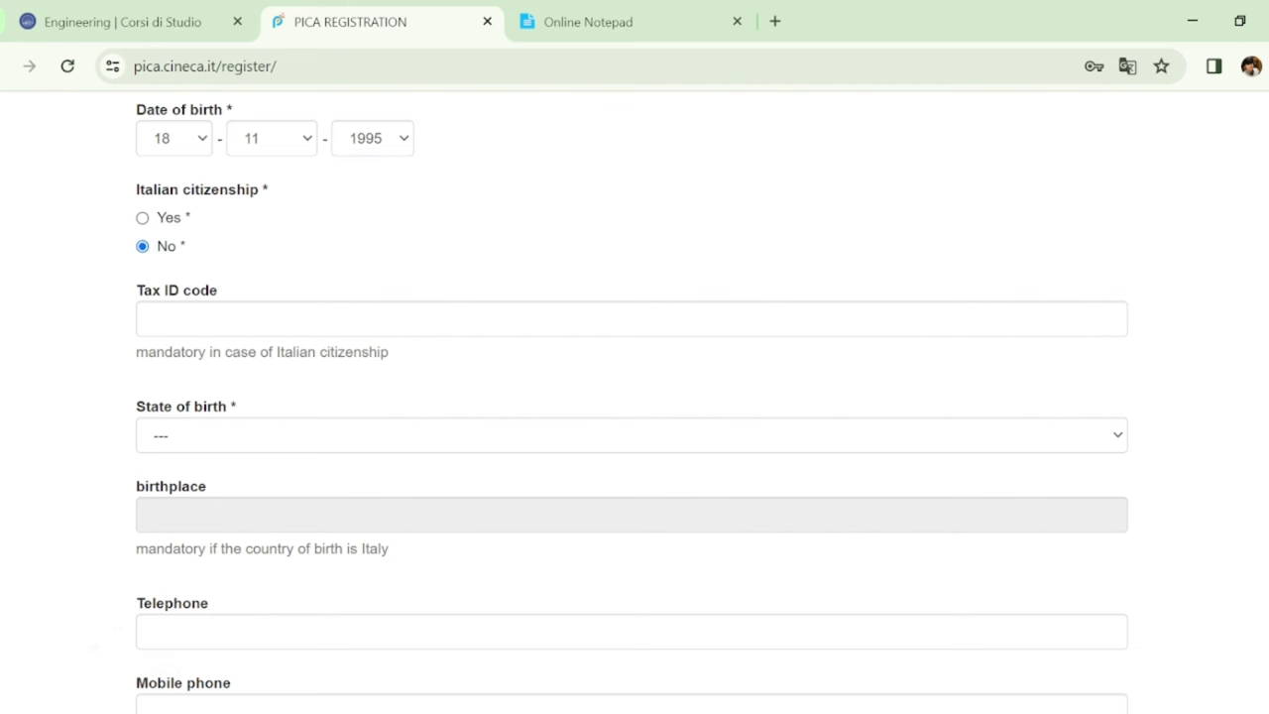
scroll(635, 397, "down", 1)
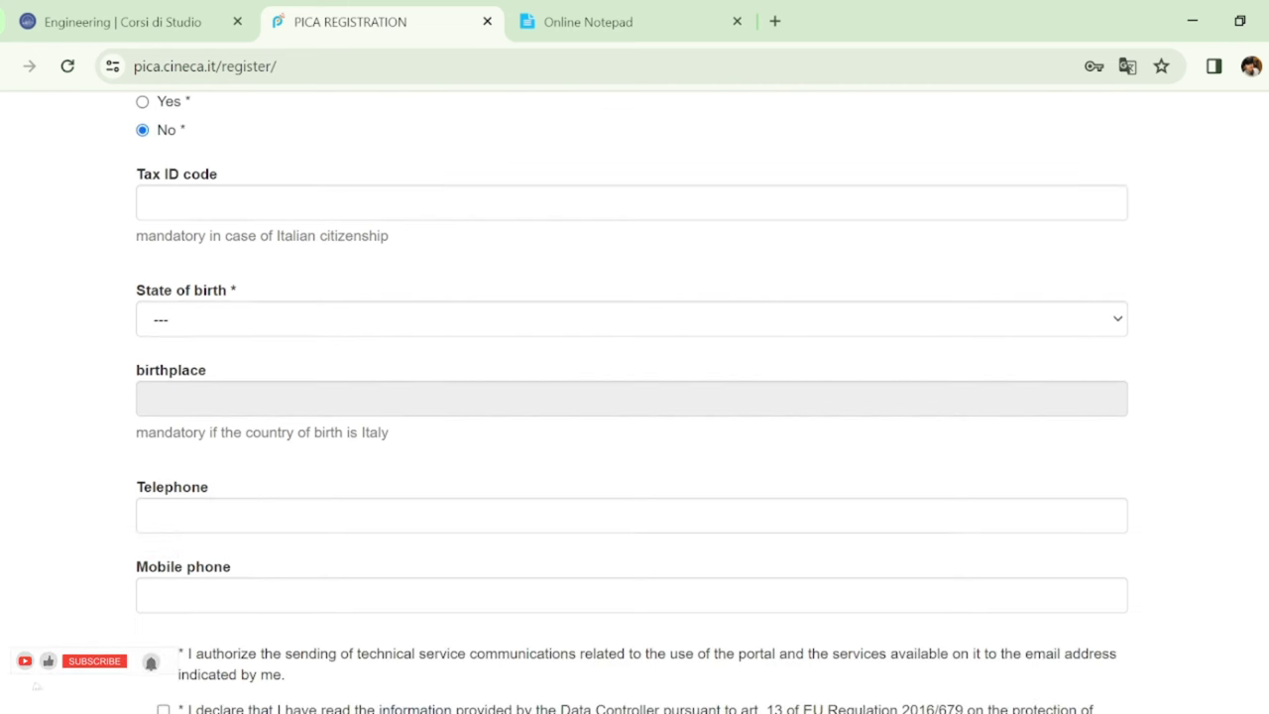
left_click(822, 319)
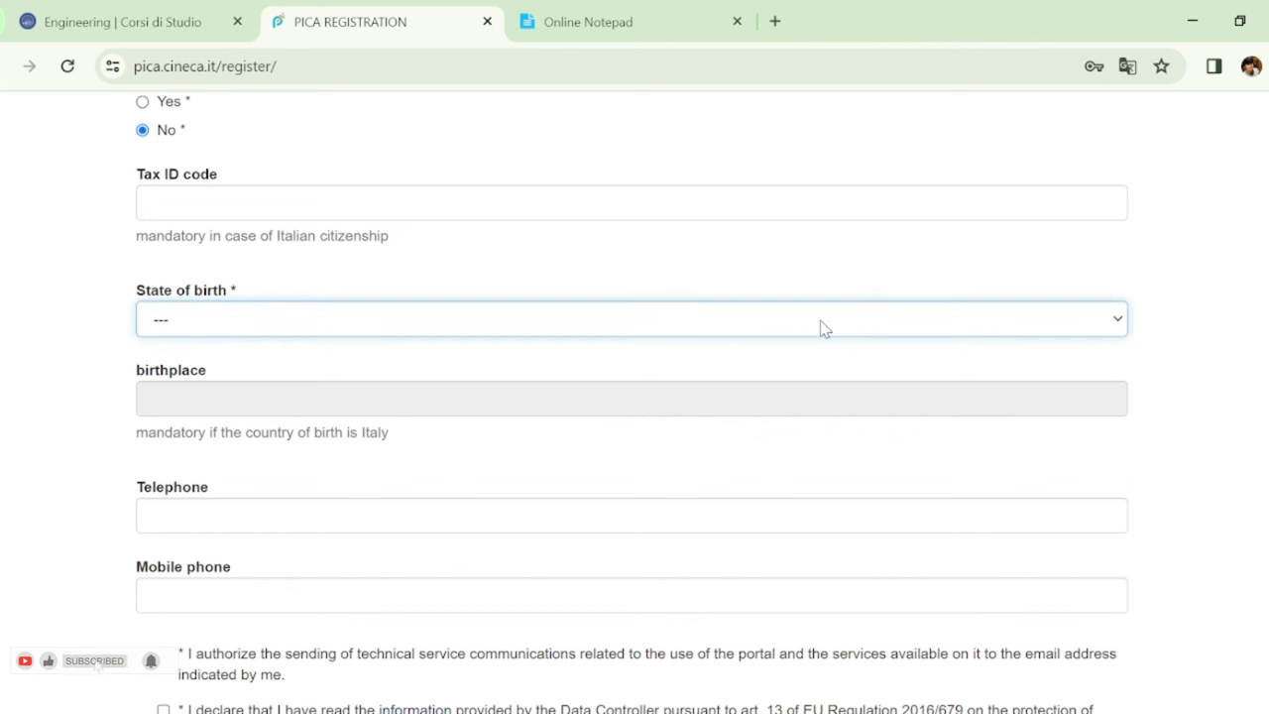
type("phil")
key("Down")
key("Down")
key("Down")
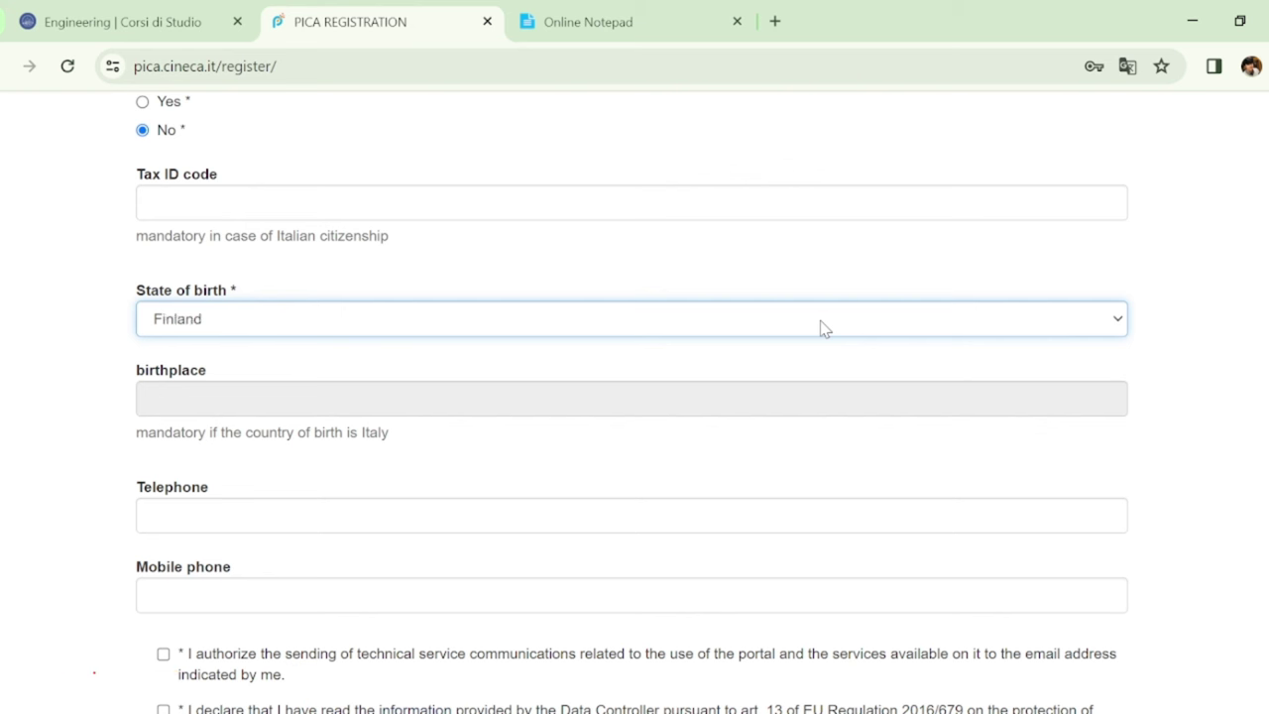
type("pak")
left_click(764, 393)
Accept the personal data consents and submit the new registration
scroll(635, 397, "down", 3)
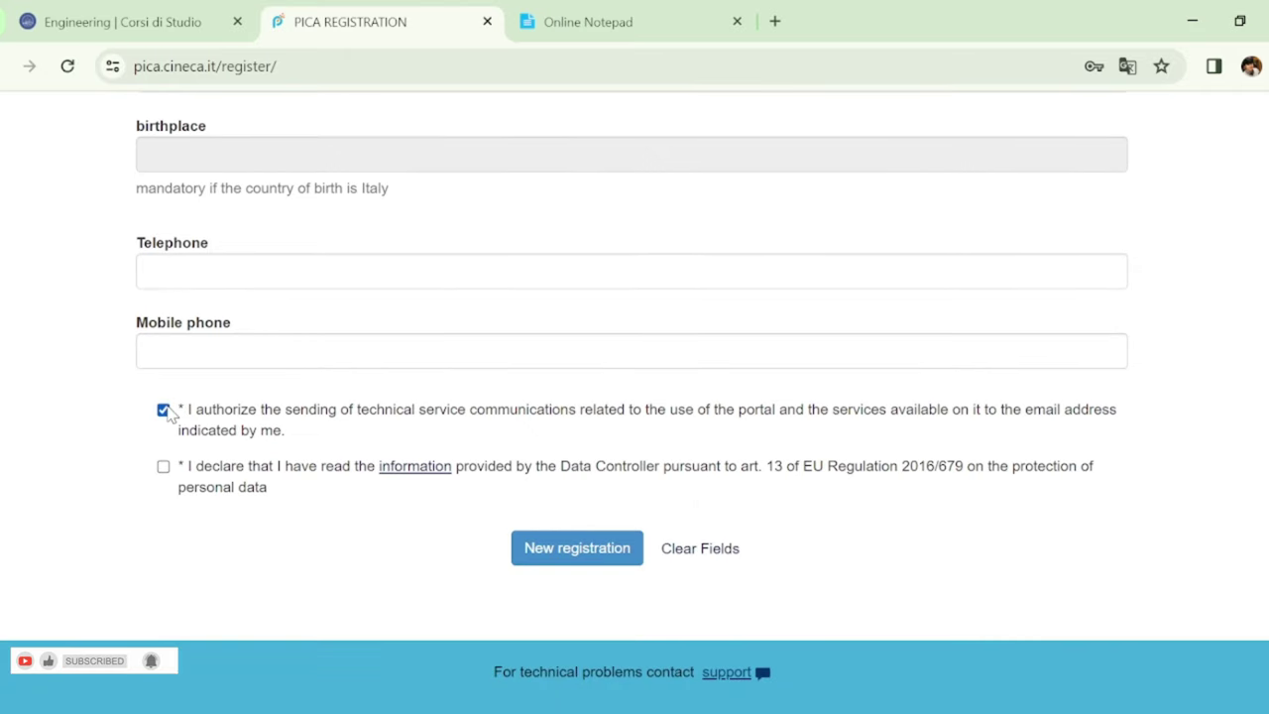
left_click(165, 469)
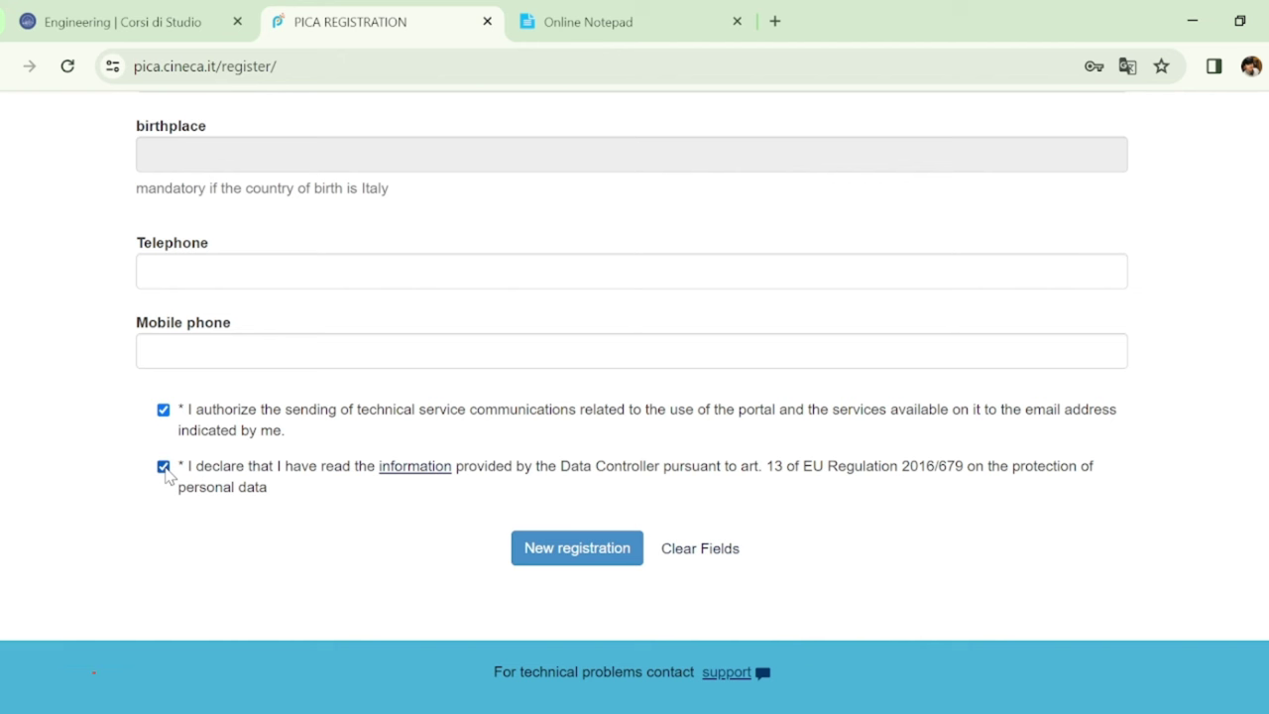
left_click(617, 560)
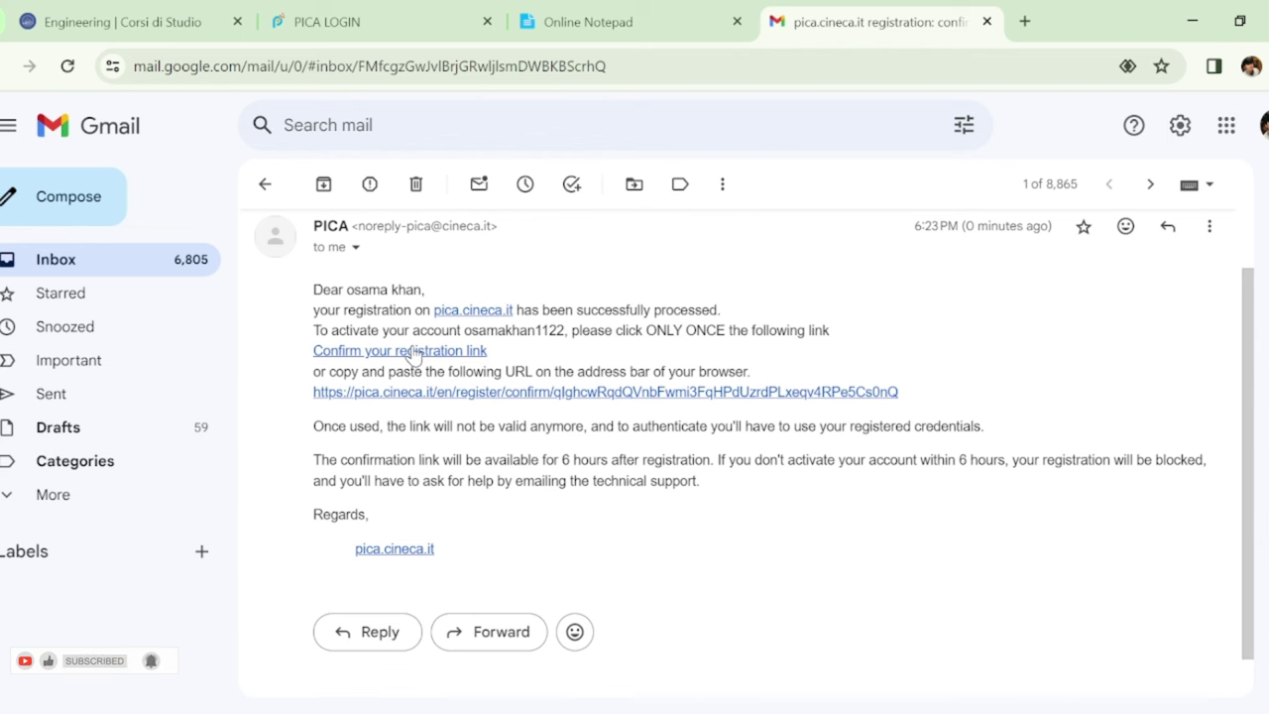
Follow the confirmation link in the PICA e-mail in Gmail to activate the account
left_click(415, 352)
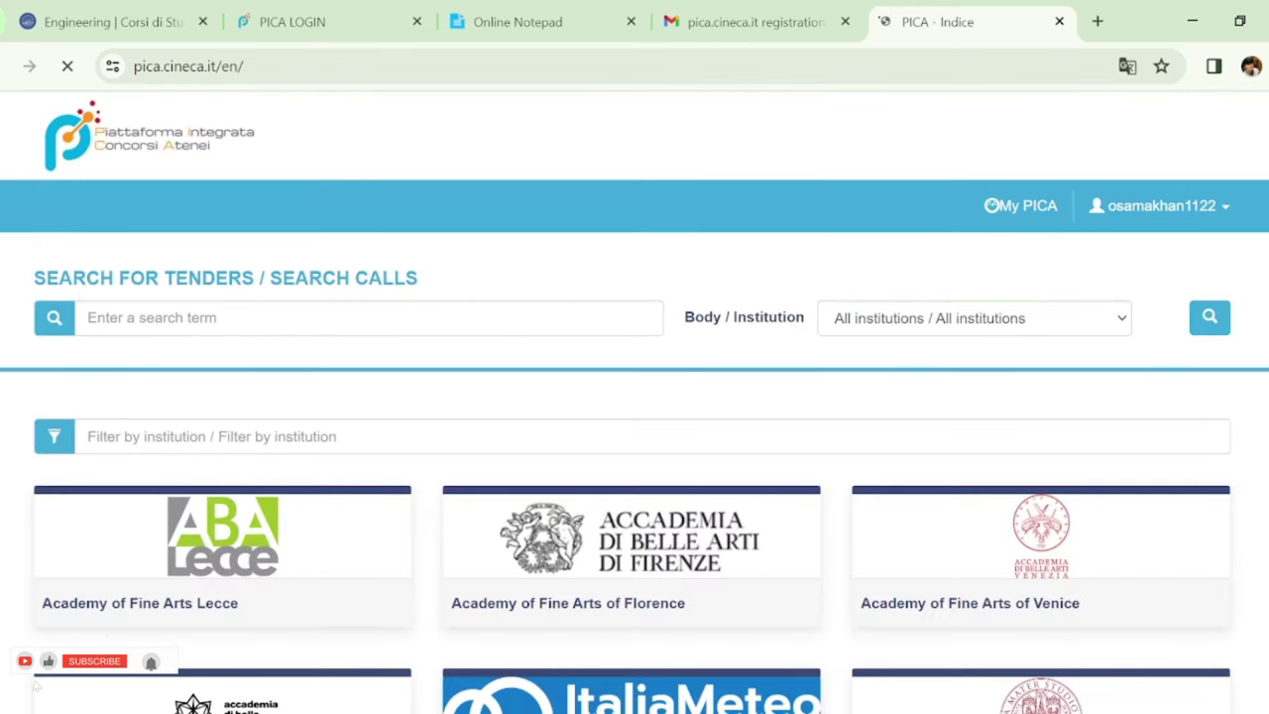
Scroll the PICA home page's institution cards and open the University of Brescia
scroll(634, 397, "down", 8)
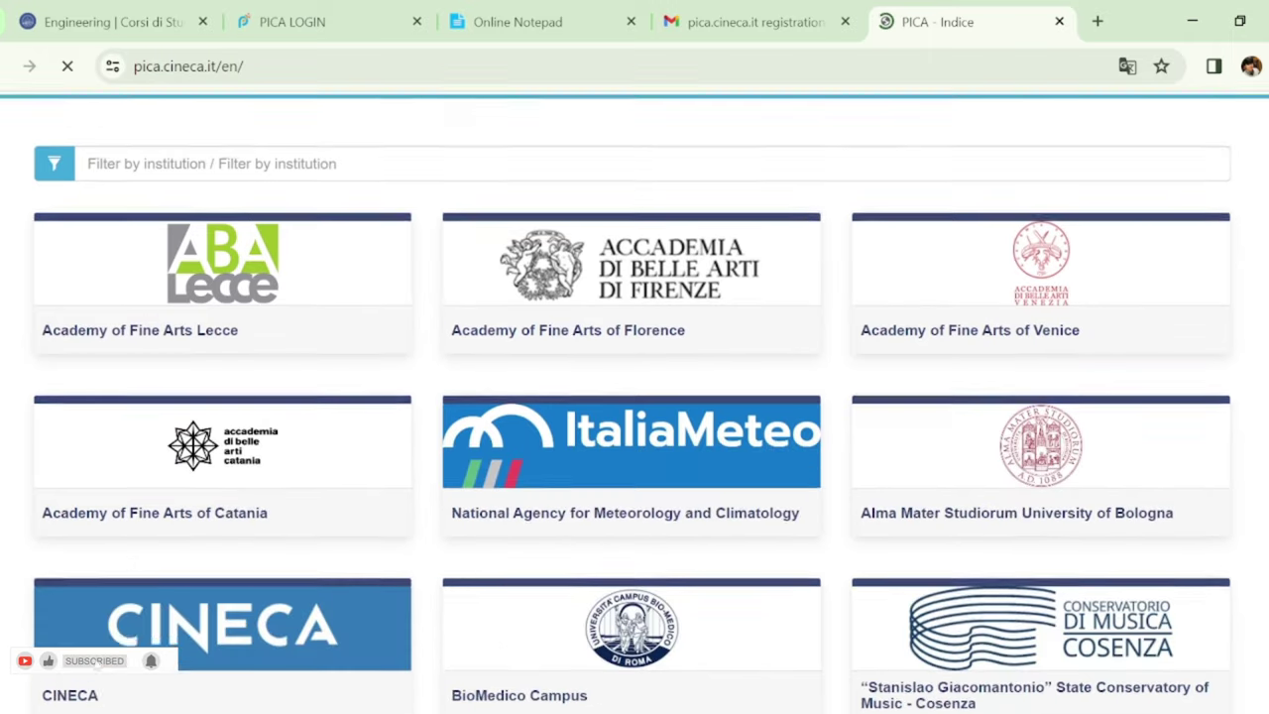
scroll(634, 396, "down", 10)
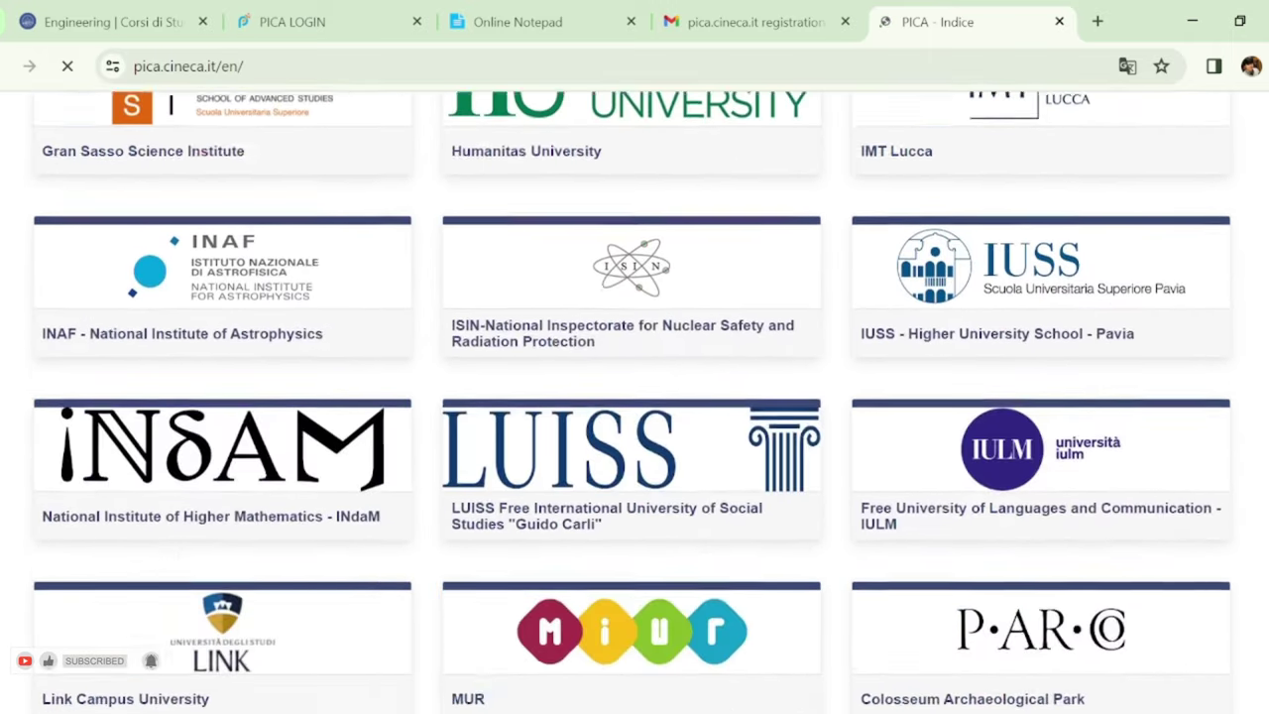
scroll(1257, 407, "down", 8)
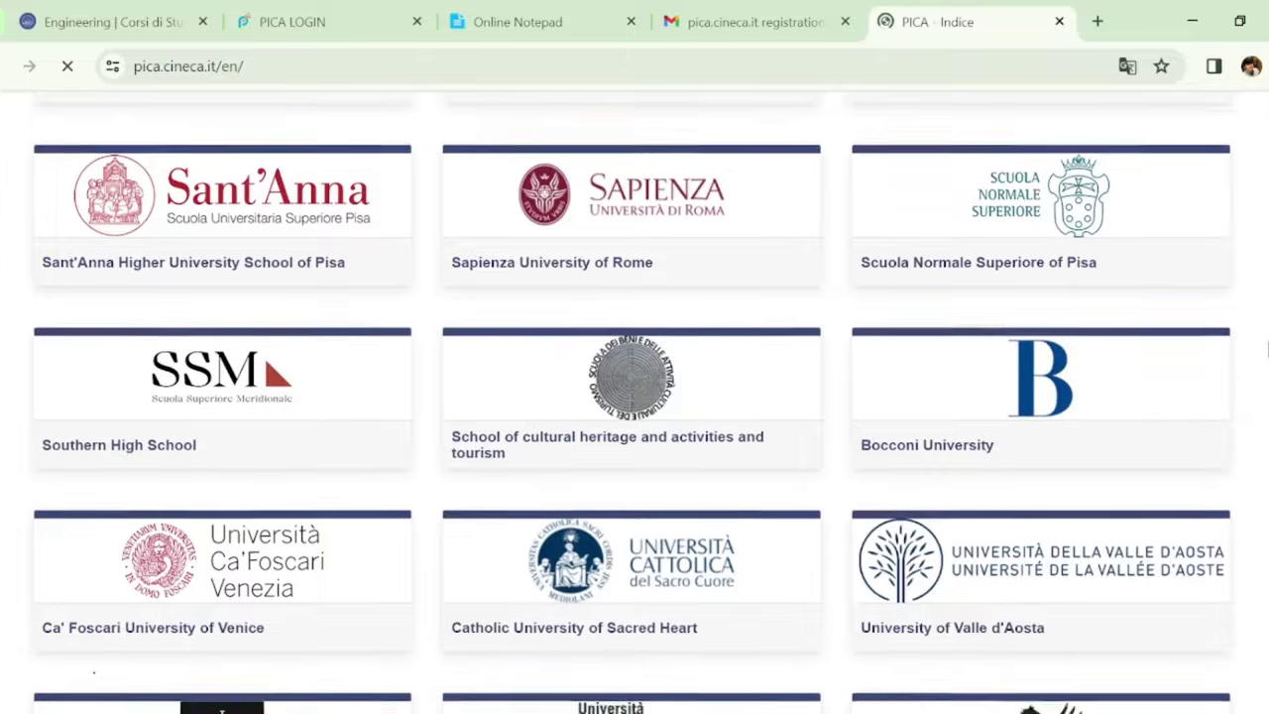
scroll(1257, 416, "down", 5)
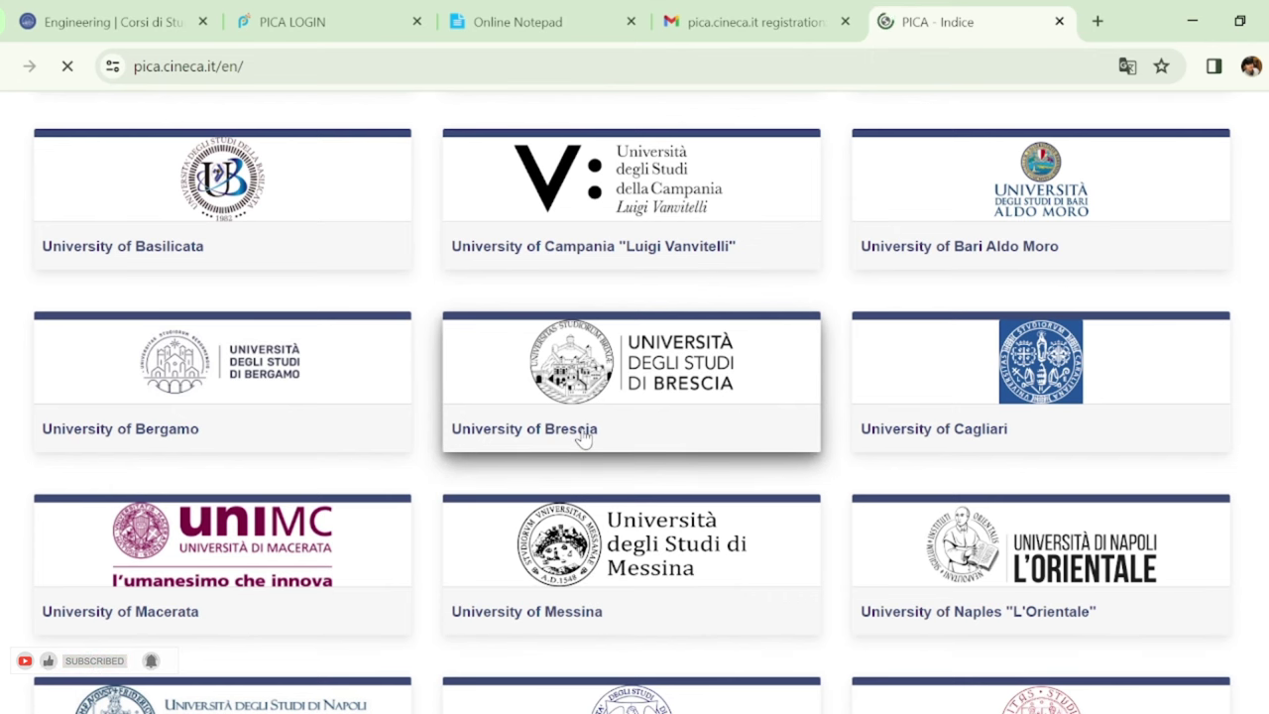
left_click(584, 436)
scroll(1246, 487, "down", 5)
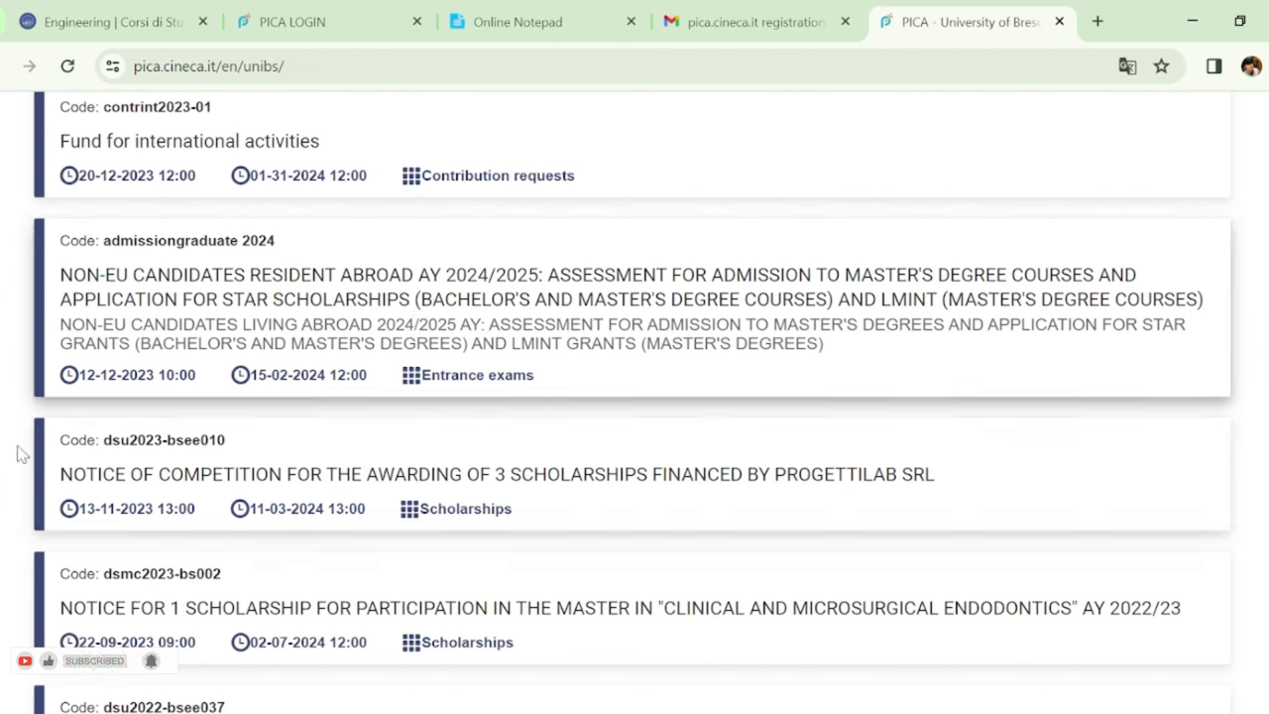
Open the Brescia non-EU 2024/2025 master's admission call and its applications
left_click(412, 305)
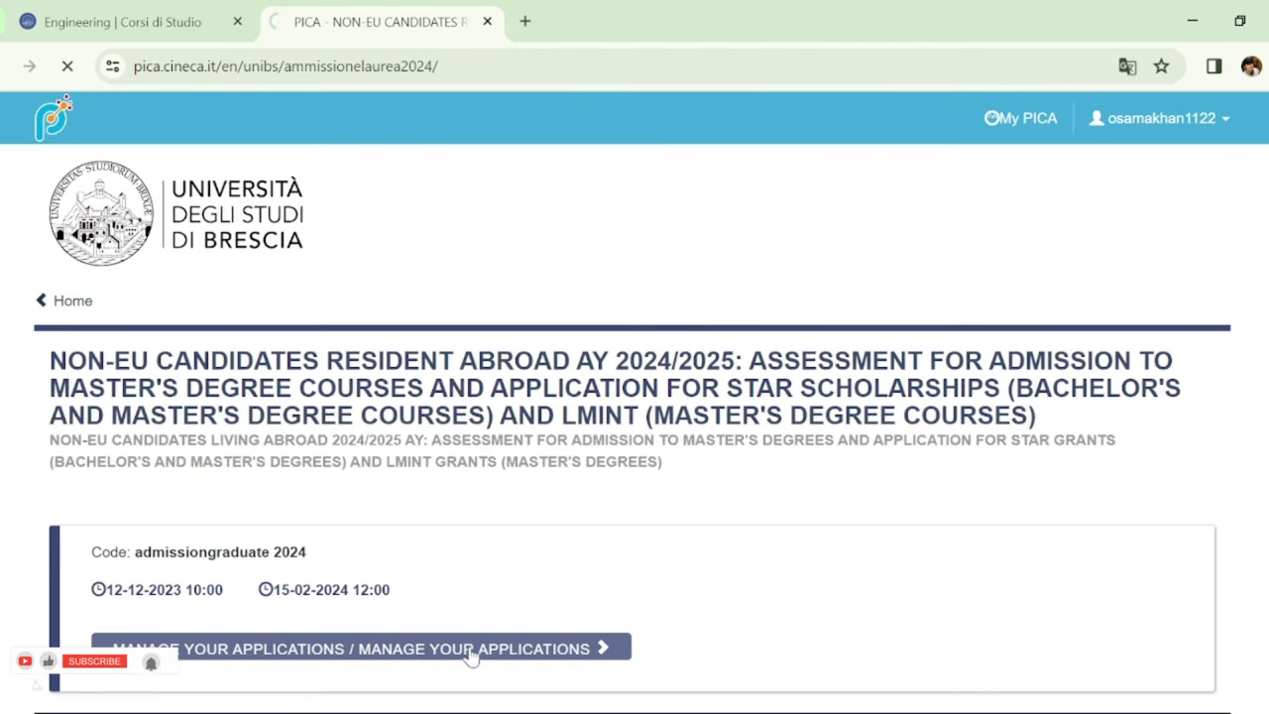
left_click(472, 648)
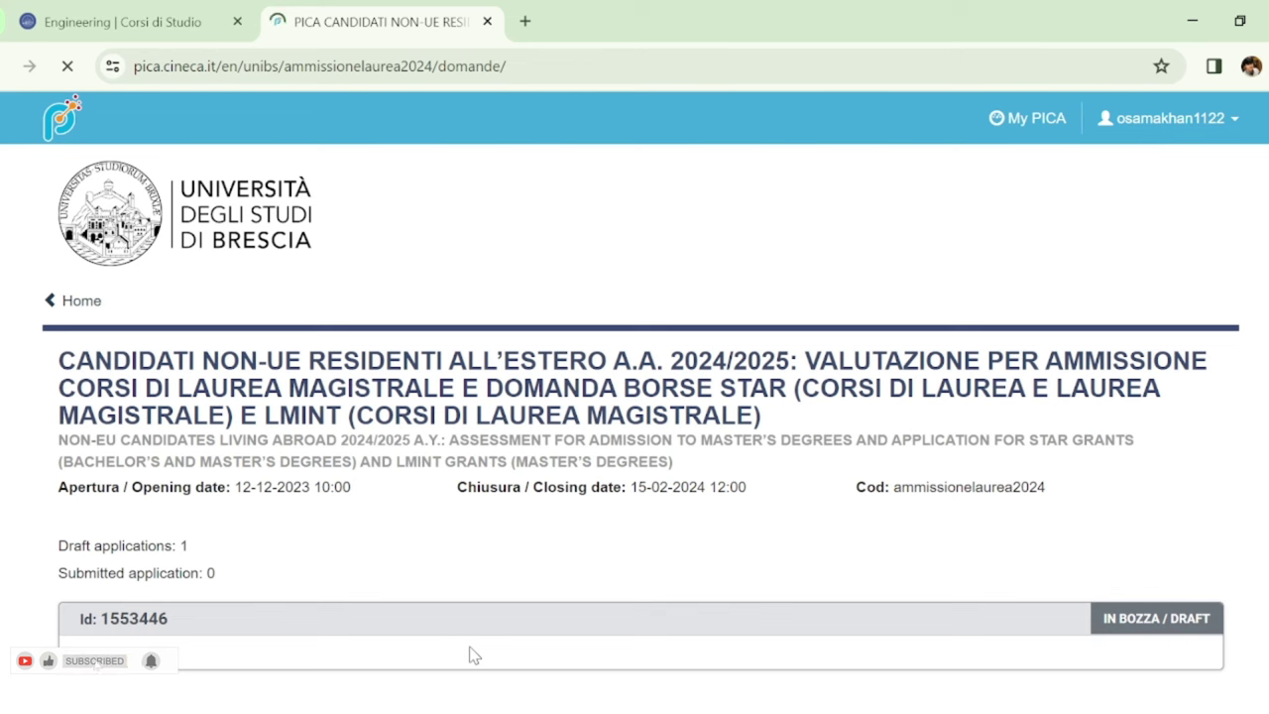
Run Sign and Submit on the draft to list missing mandatory fields, then open page 1 of 7
scroll(474, 654, "down", 1)
scroll(635, 401, "down", 2)
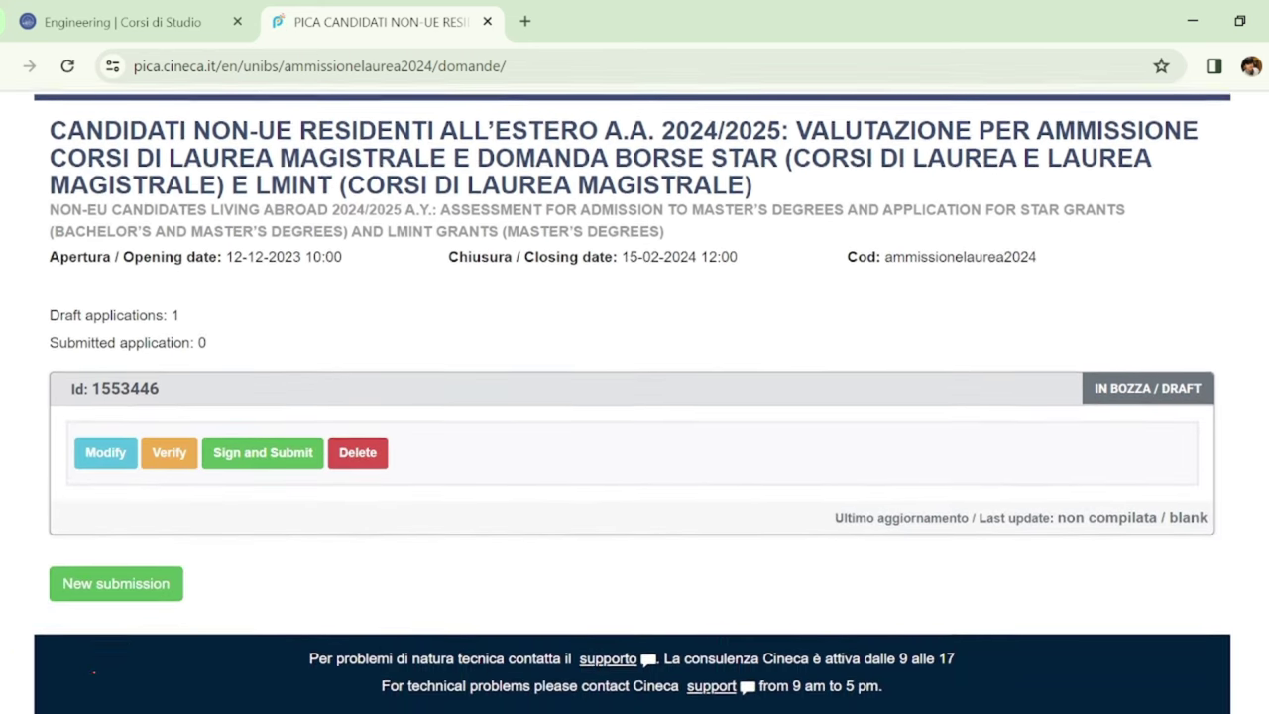
scroll(308, 530, "up", 1)
left_click(307, 525)
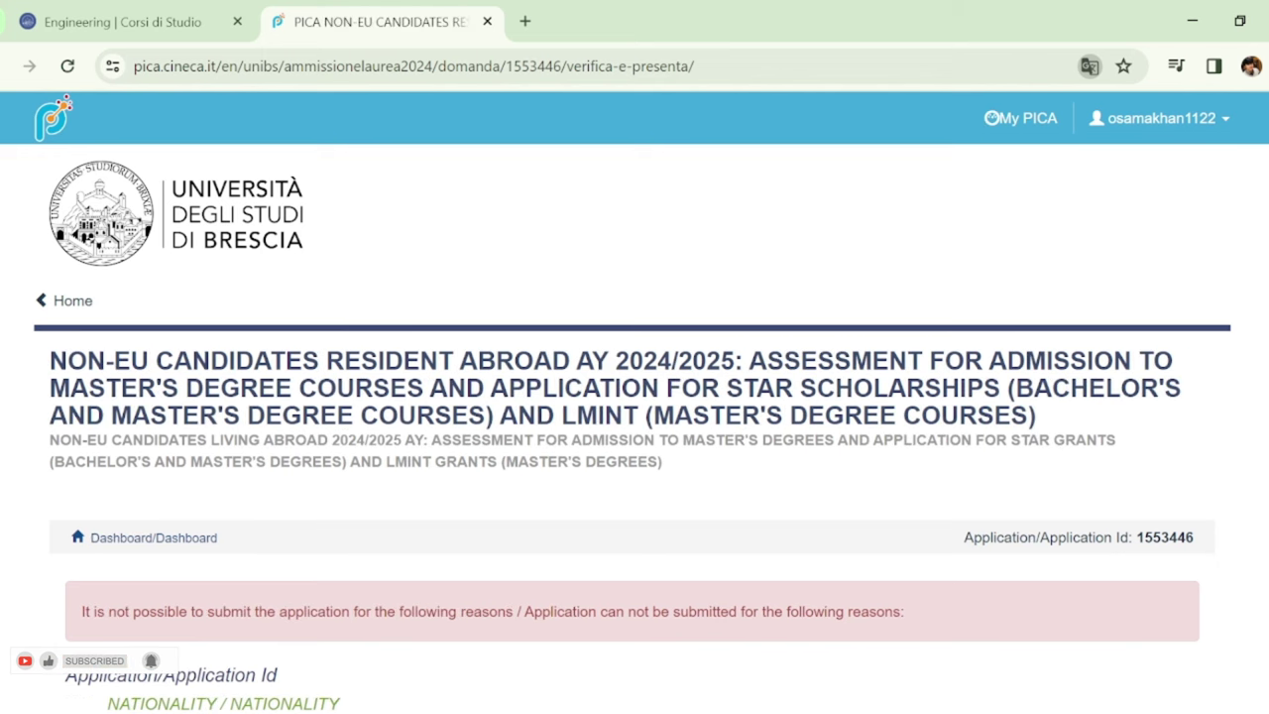
scroll(635, 396, "down", 3)
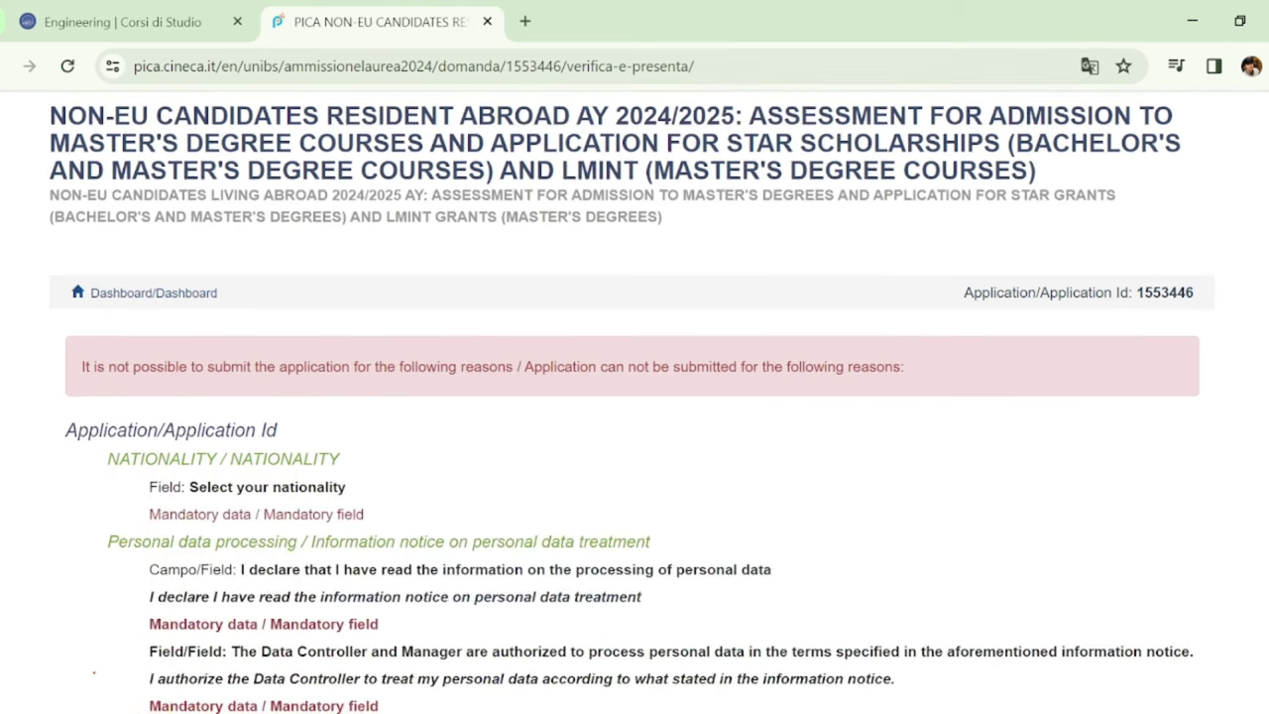
scroll(635, 396, "down", 2)
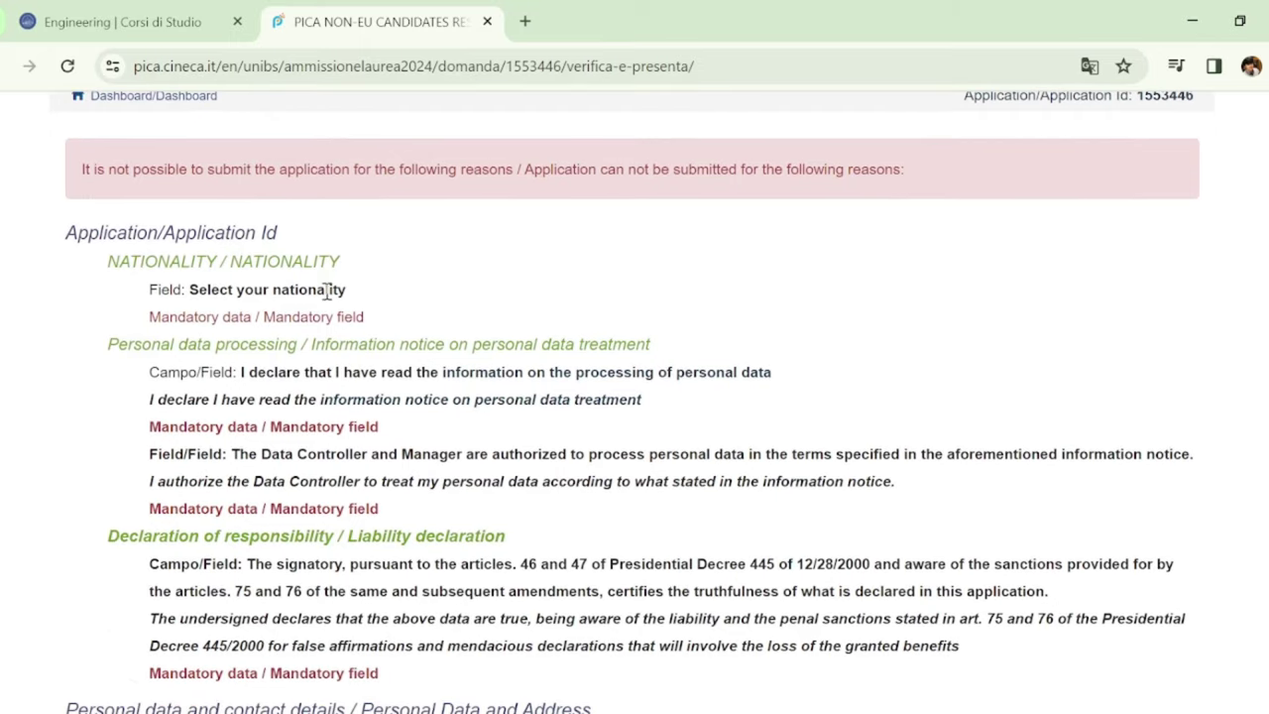
left_click(233, 243)
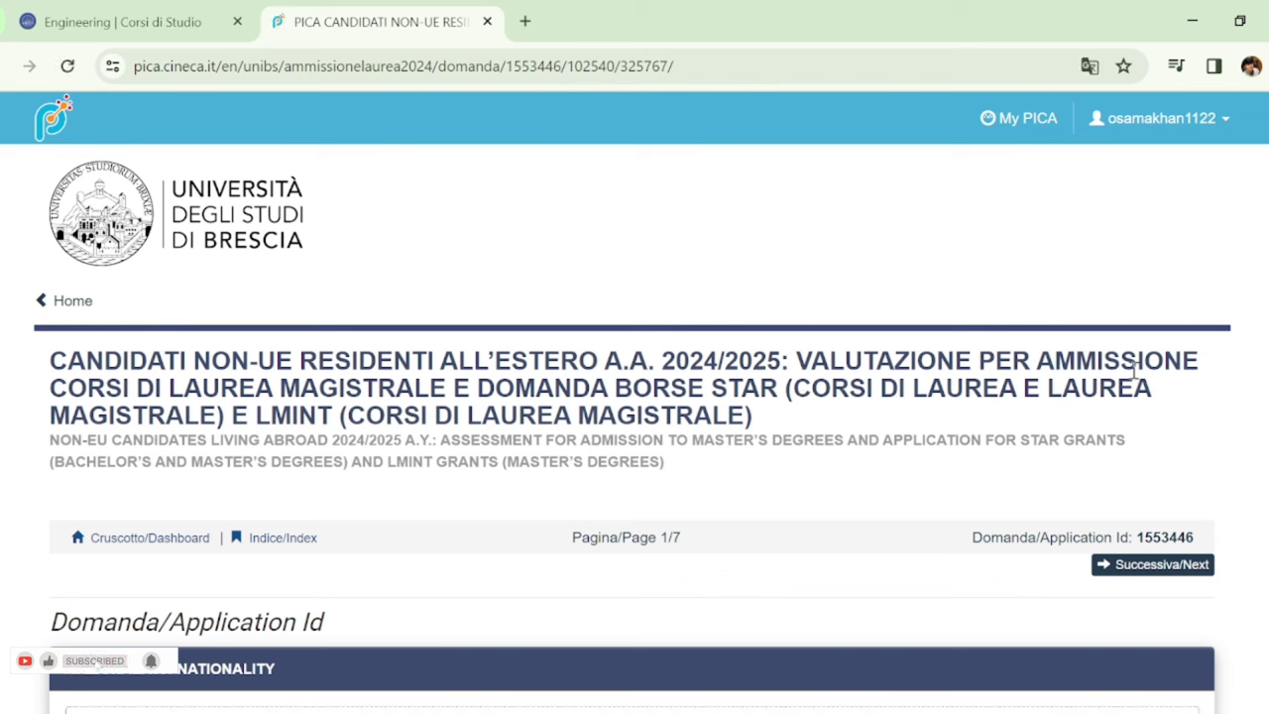
Set the applicant's nationality to Pakistan
scroll(634, 397, "down", 4)
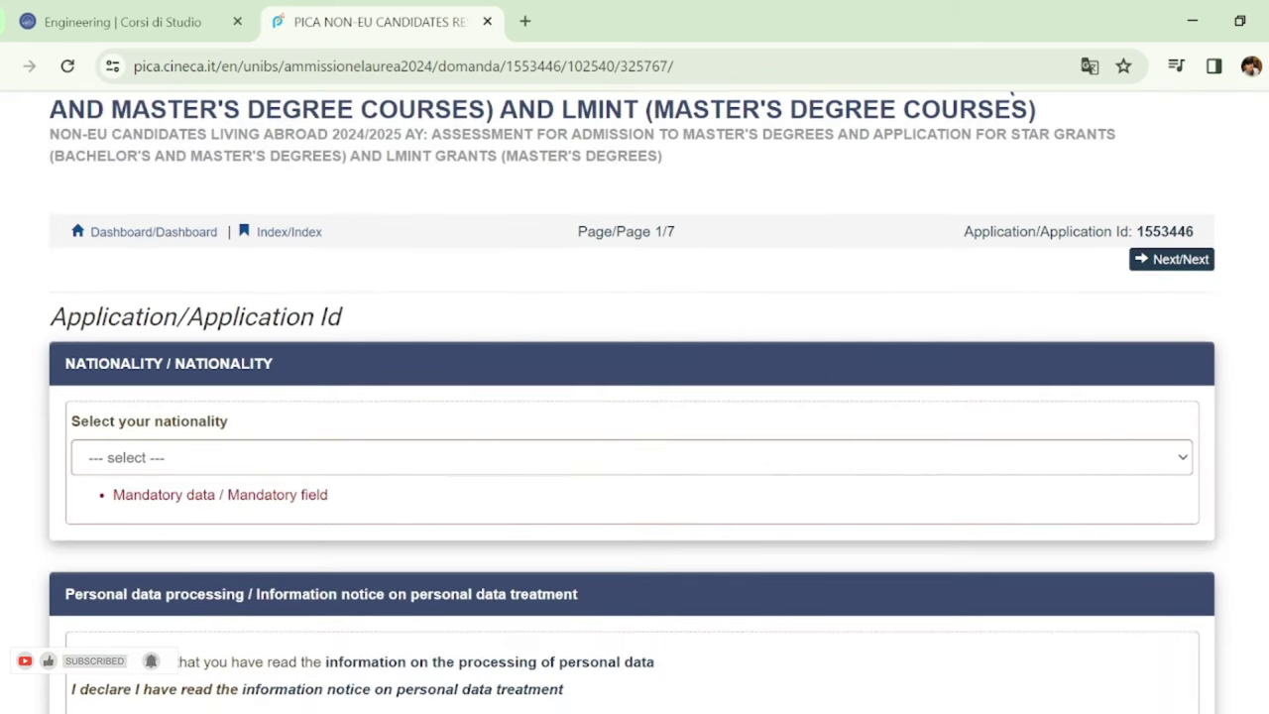
scroll(634, 396, "up", 4)
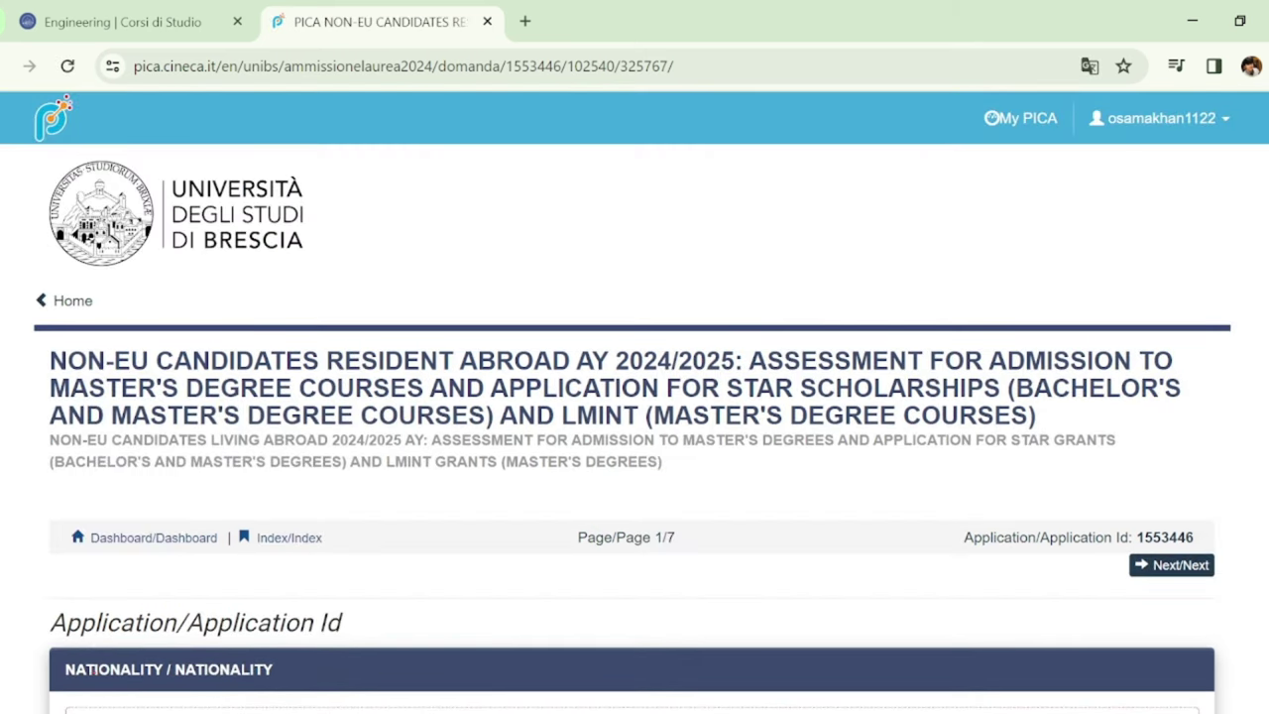
scroll(635, 396, "down", 4)
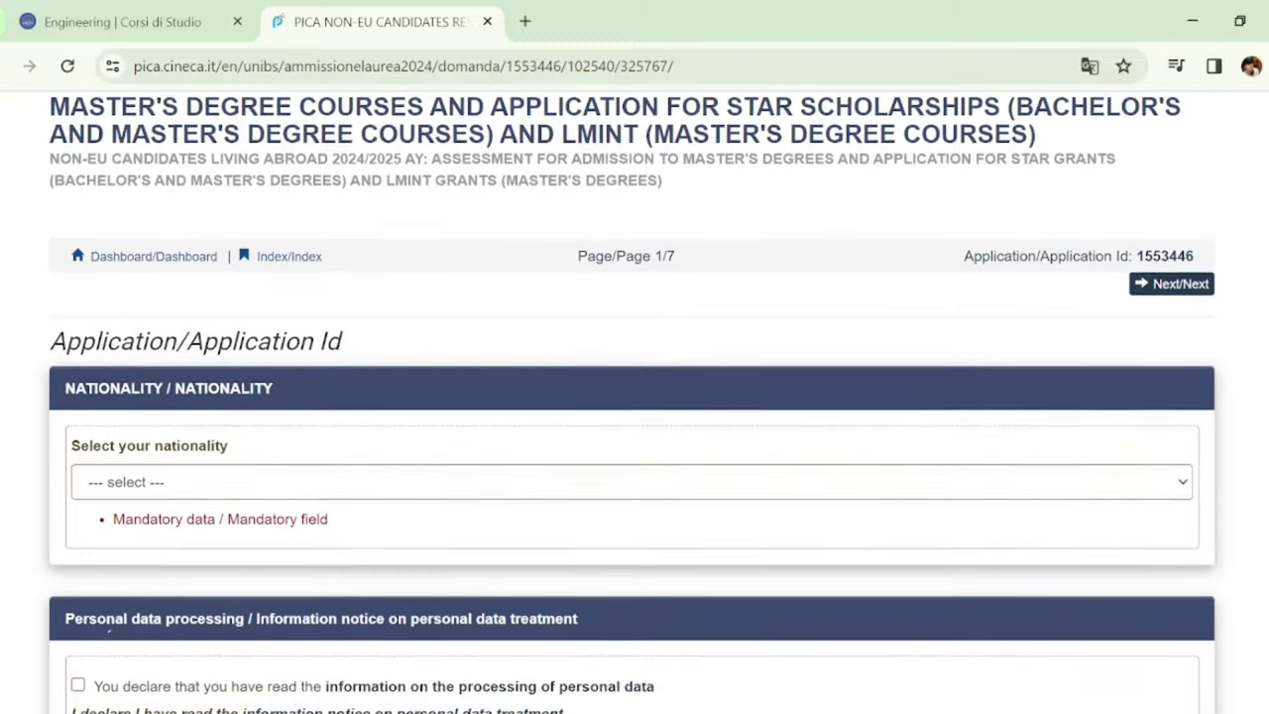
scroll(634, 397, "down", 2)
scroll(634, 397, "up", 1)
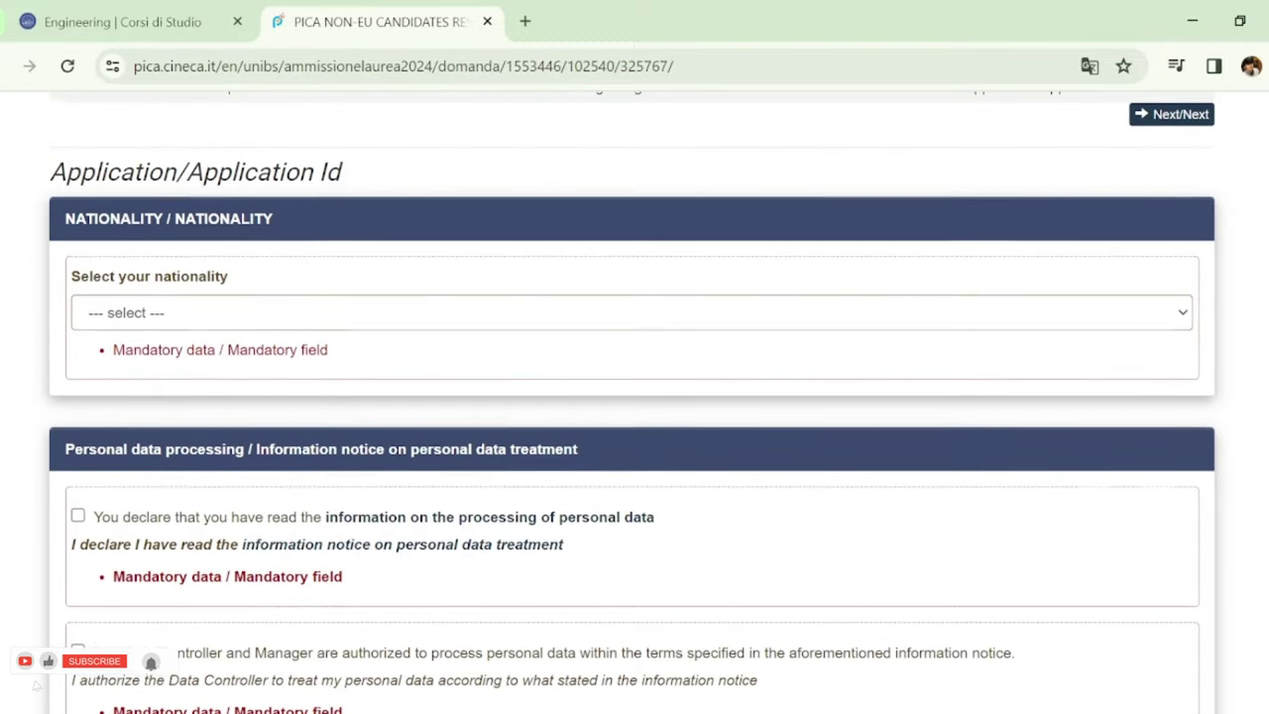
scroll(635, 396, "down", 1)
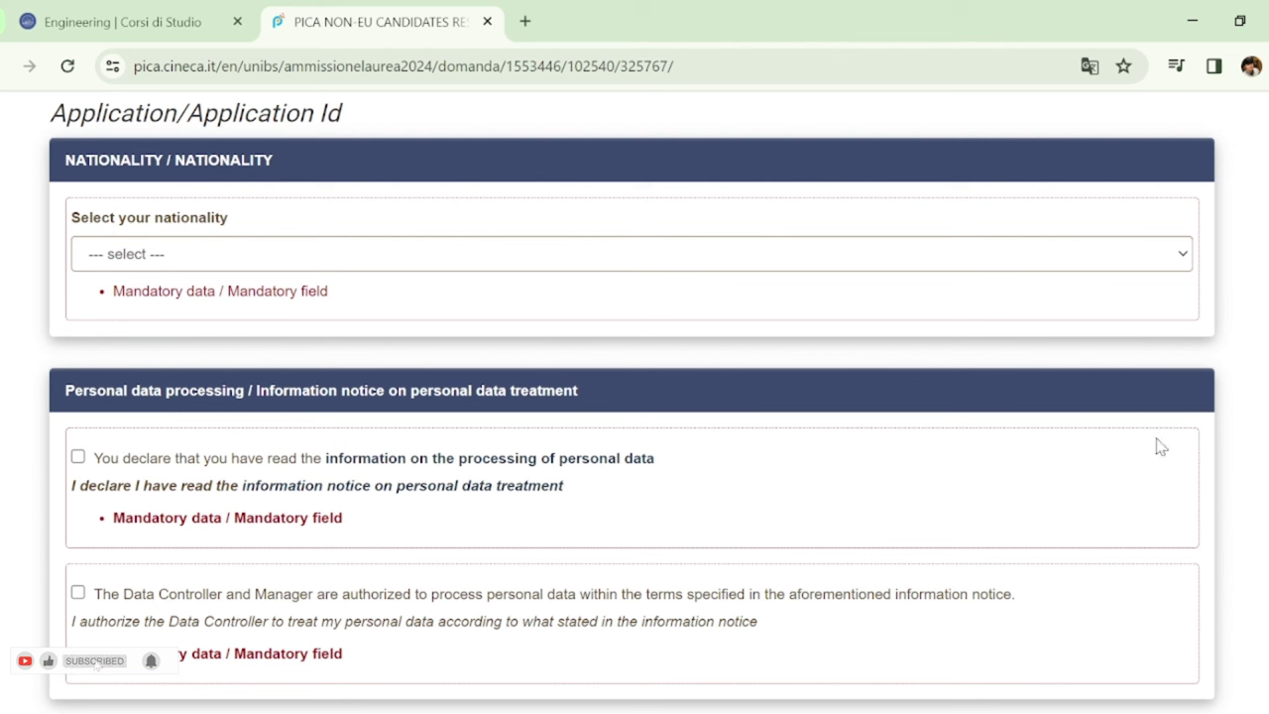
left_click(986, 255)
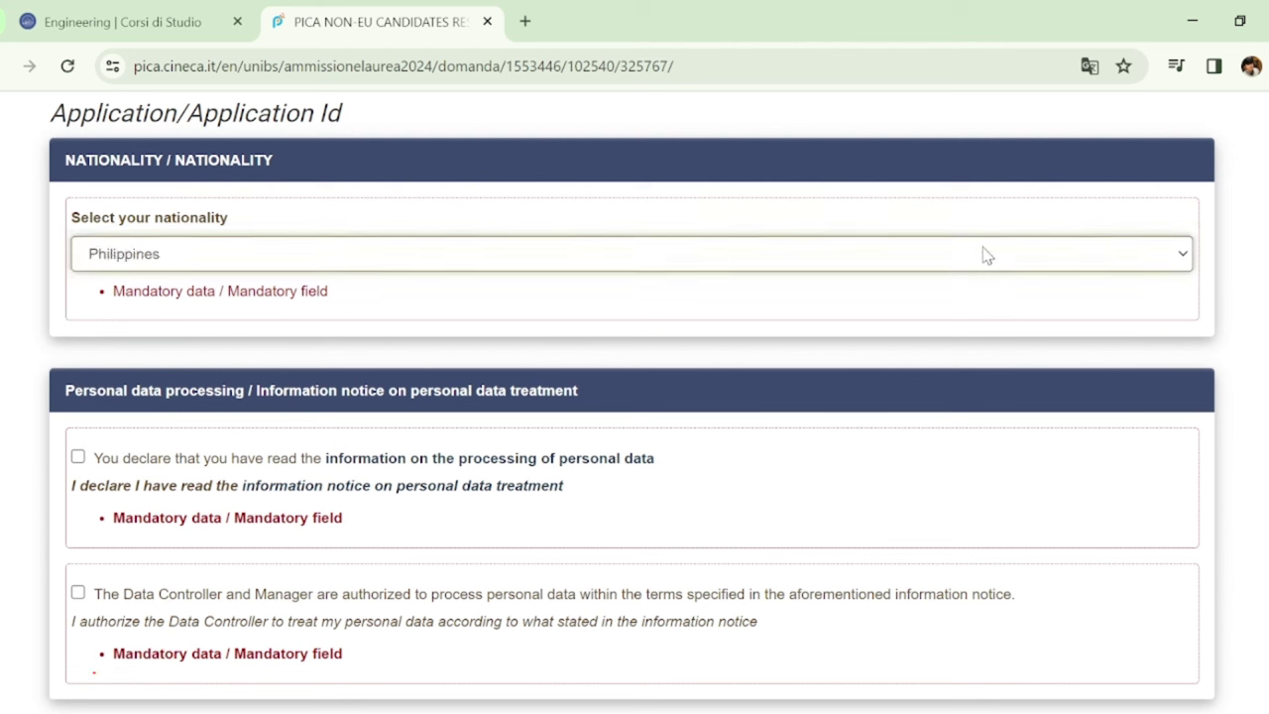
type("pak")
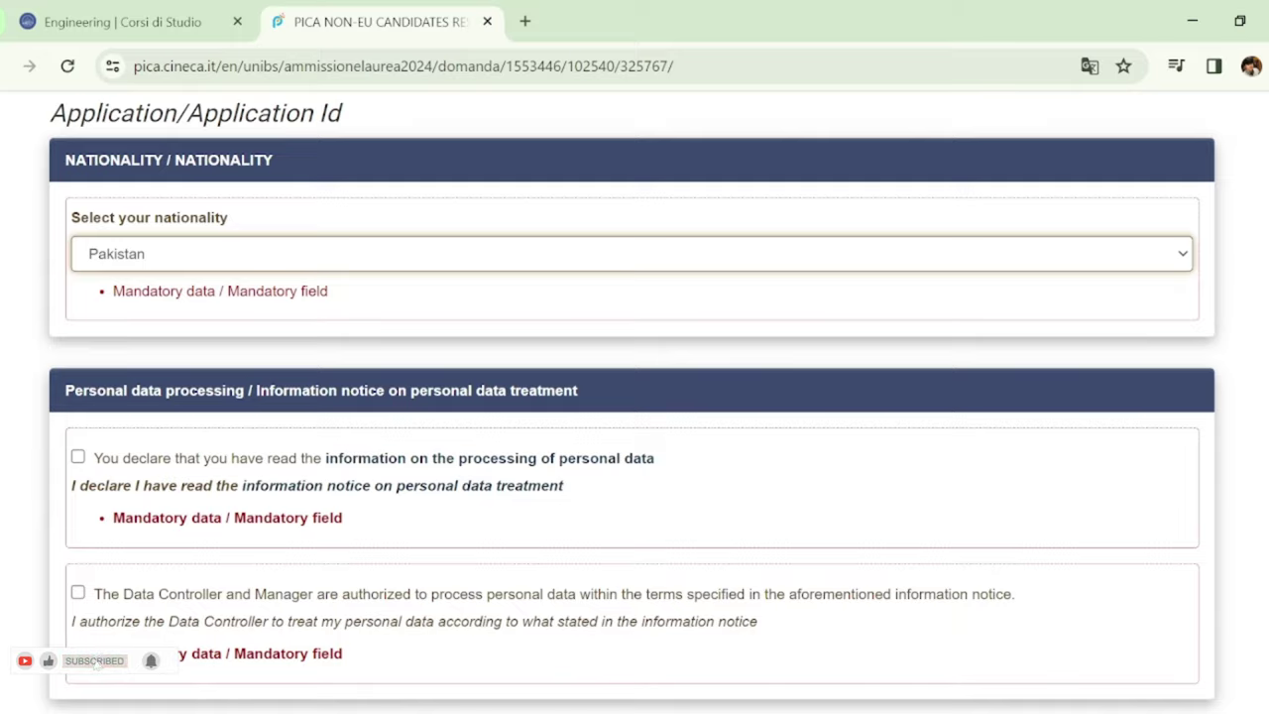
Tick the privacy-notice and data-processing declarations, then save page 1
scroll(635, 396, "down", 2)
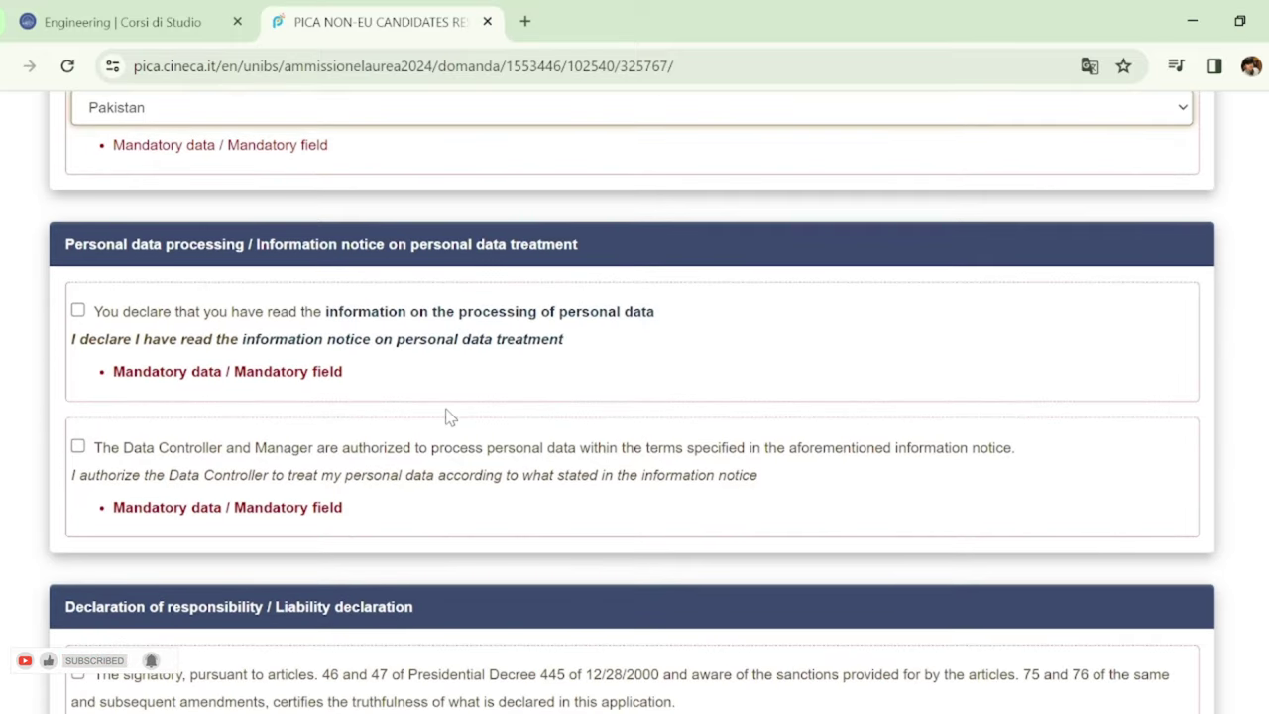
left_click(78, 311)
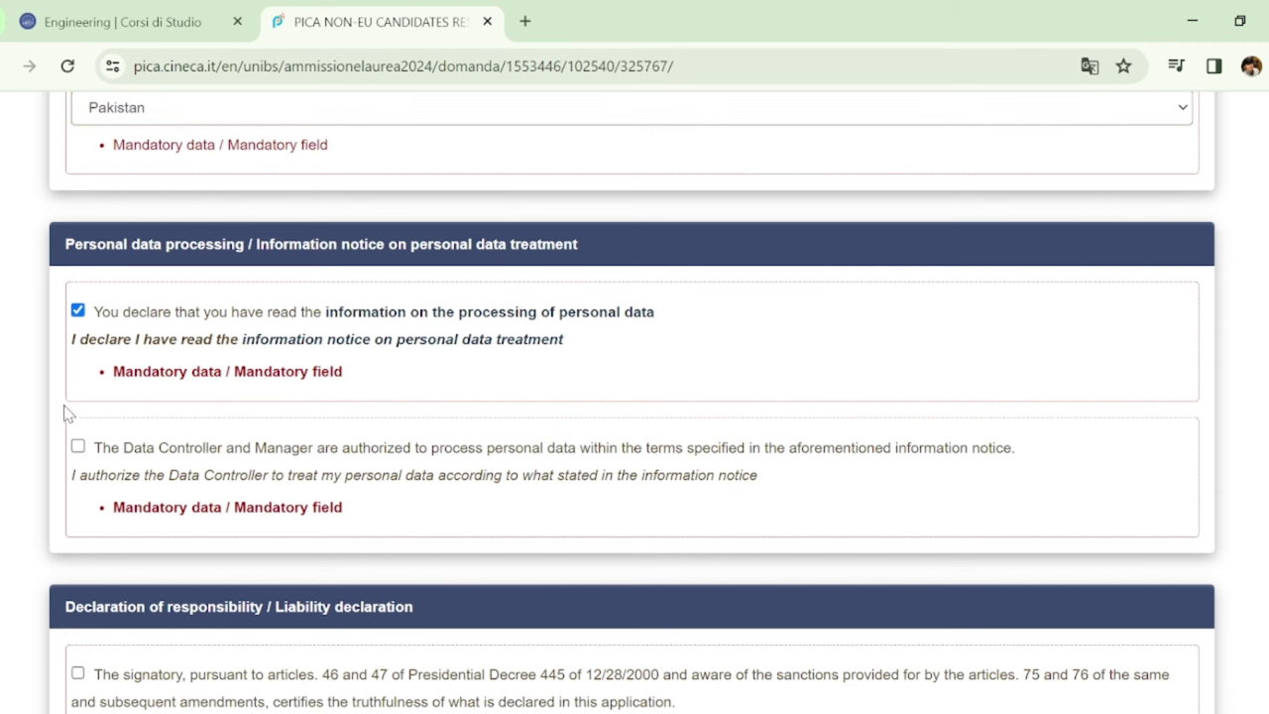
left_click(79, 447)
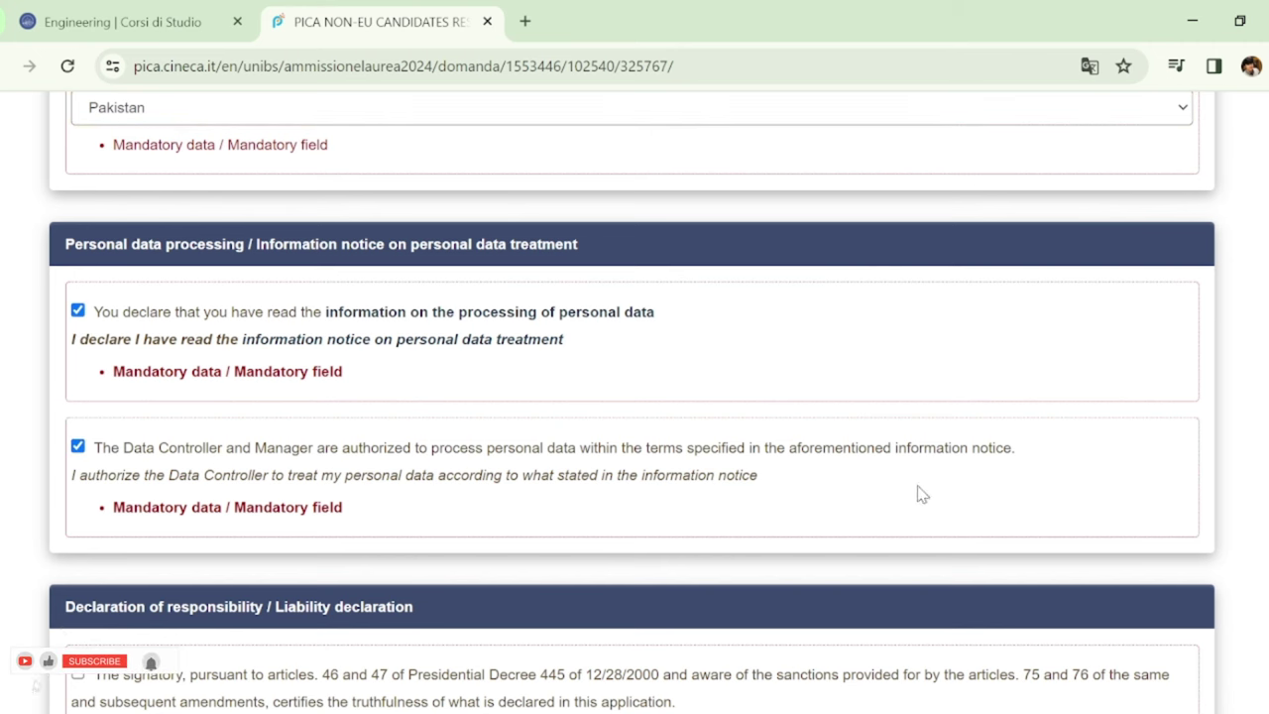
scroll(1175, 536, "down", 3)
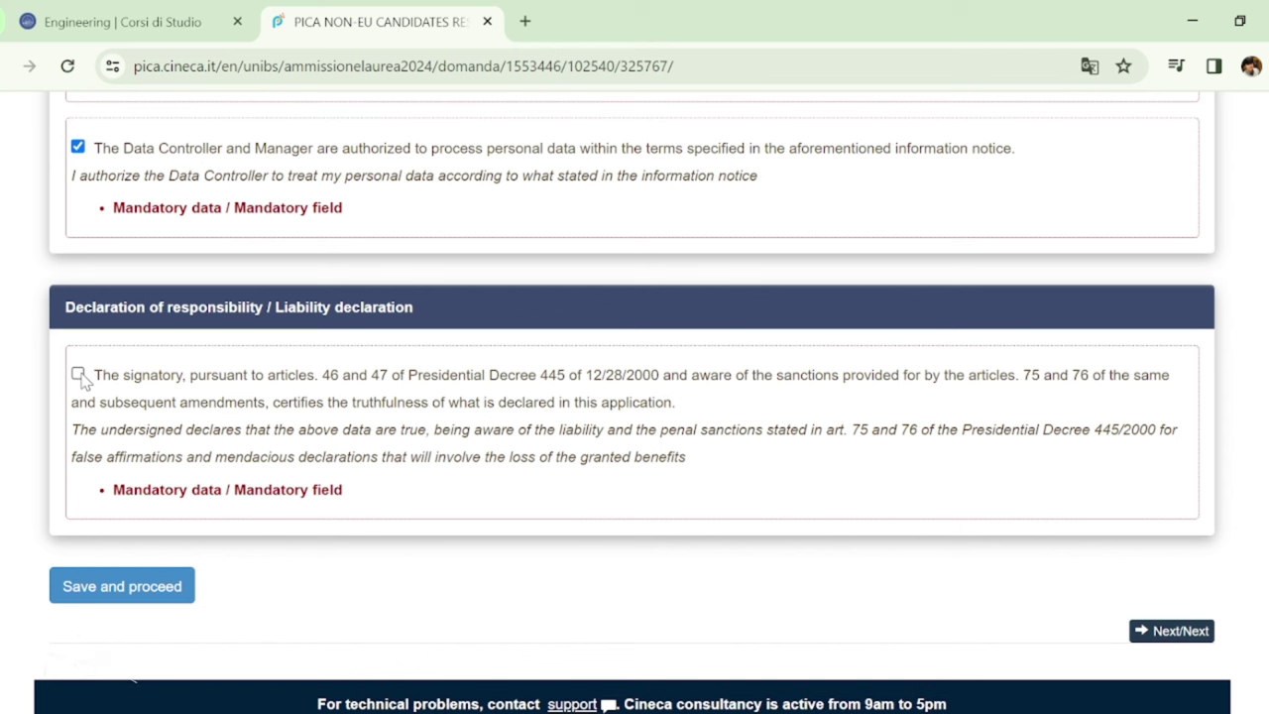
left_click(175, 598)
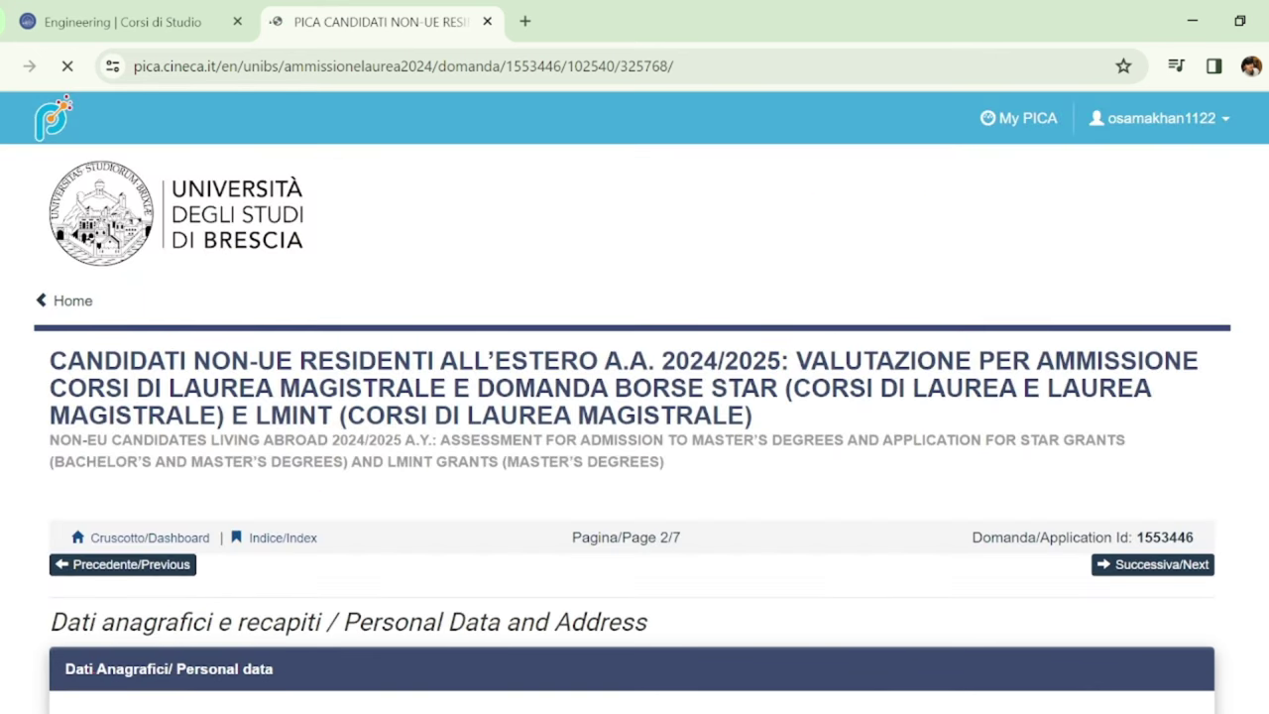
scroll(634, 396, "down", 3)
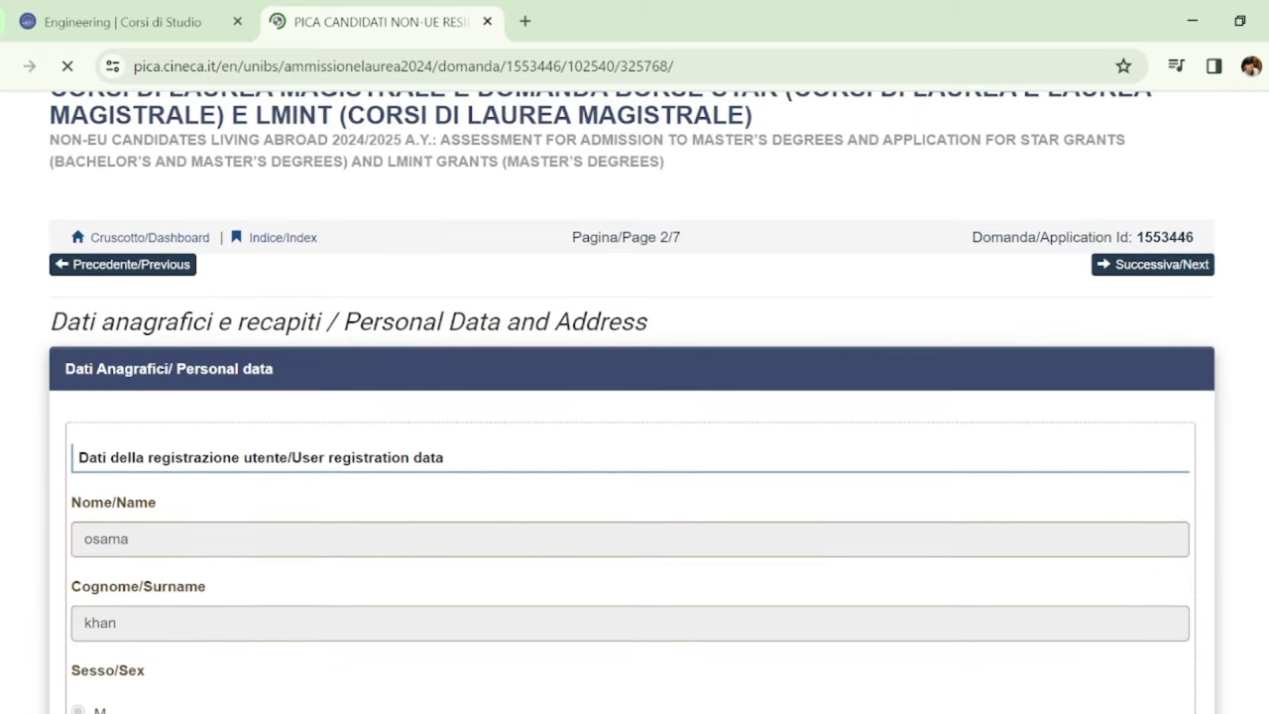
scroll(634, 396, "down", 5)
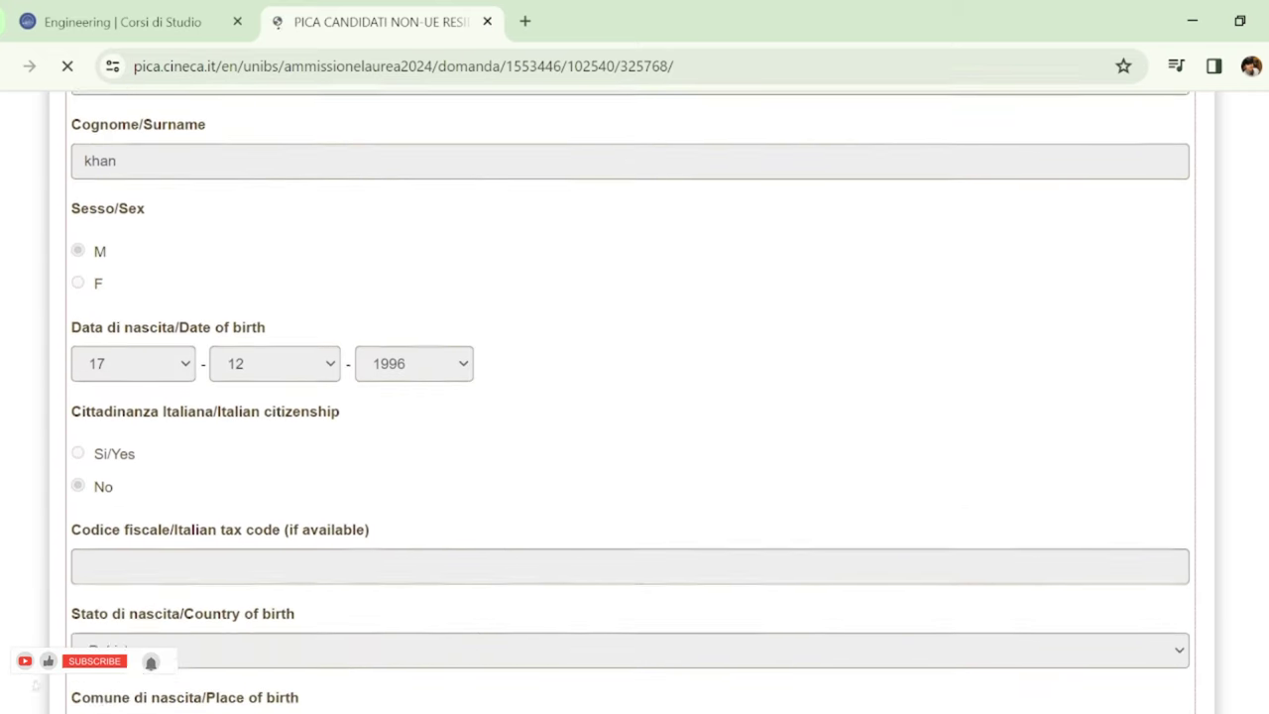
scroll(634, 396, "down", 2)
scroll(634, 397, "down", 2)
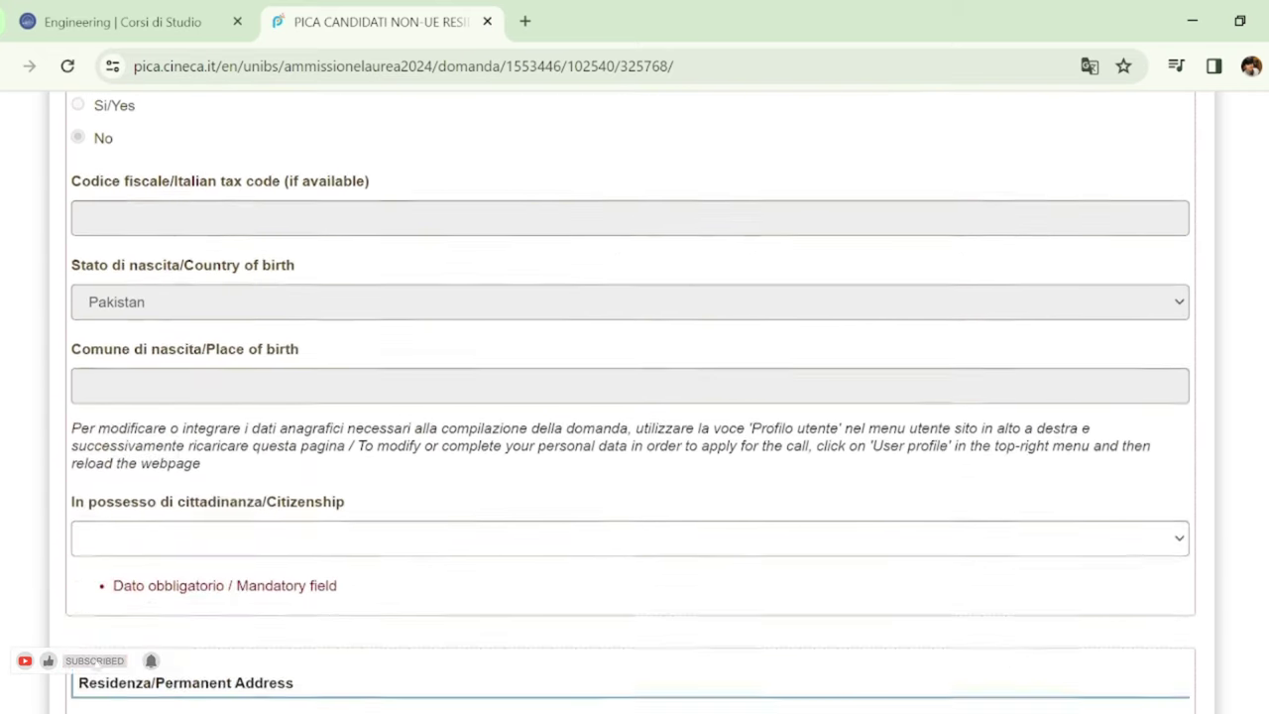
scroll(635, 397, "down", 2)
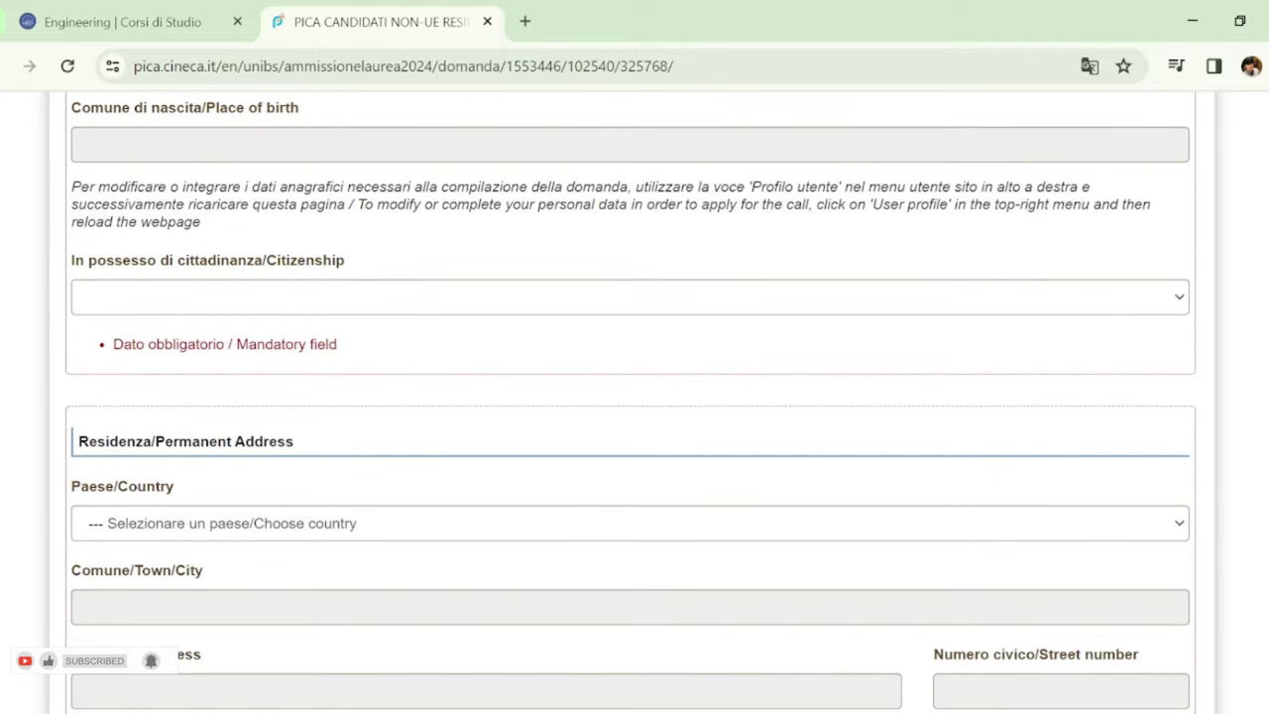
scroll(632, 400, "down", 1)
scroll(635, 397, "up", 10)
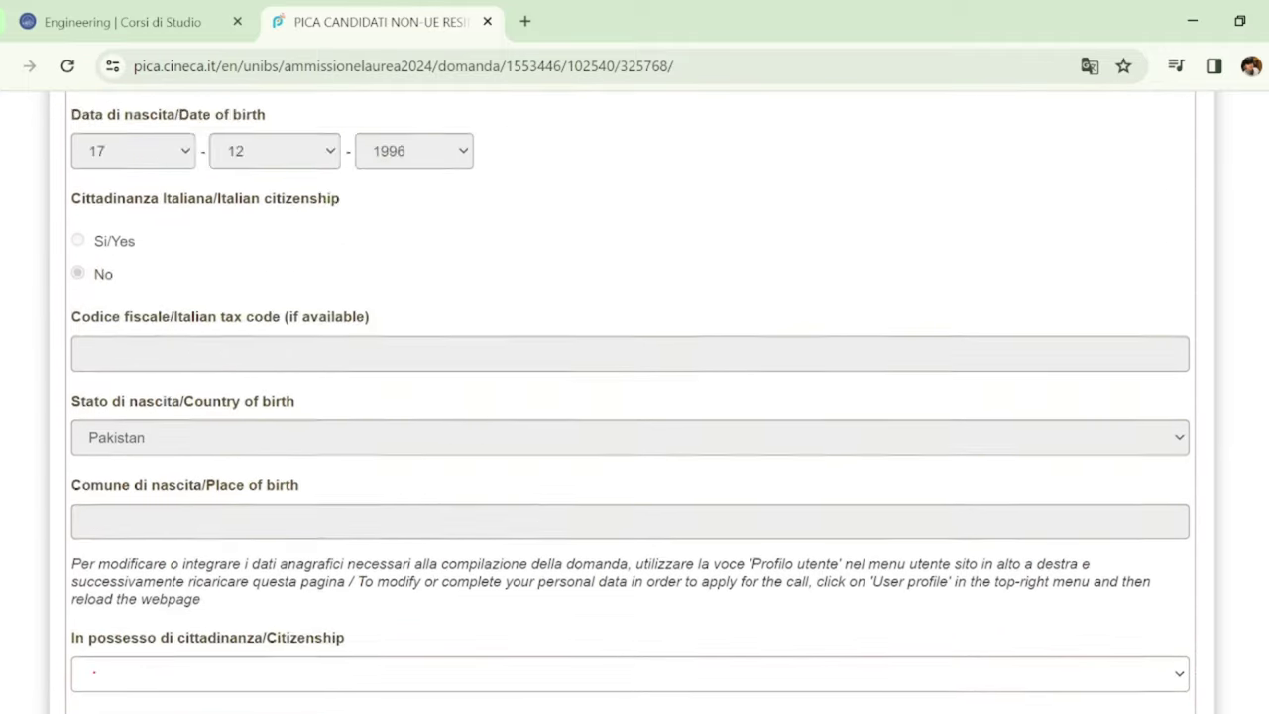
scroll(1246, 281, "up", 2)
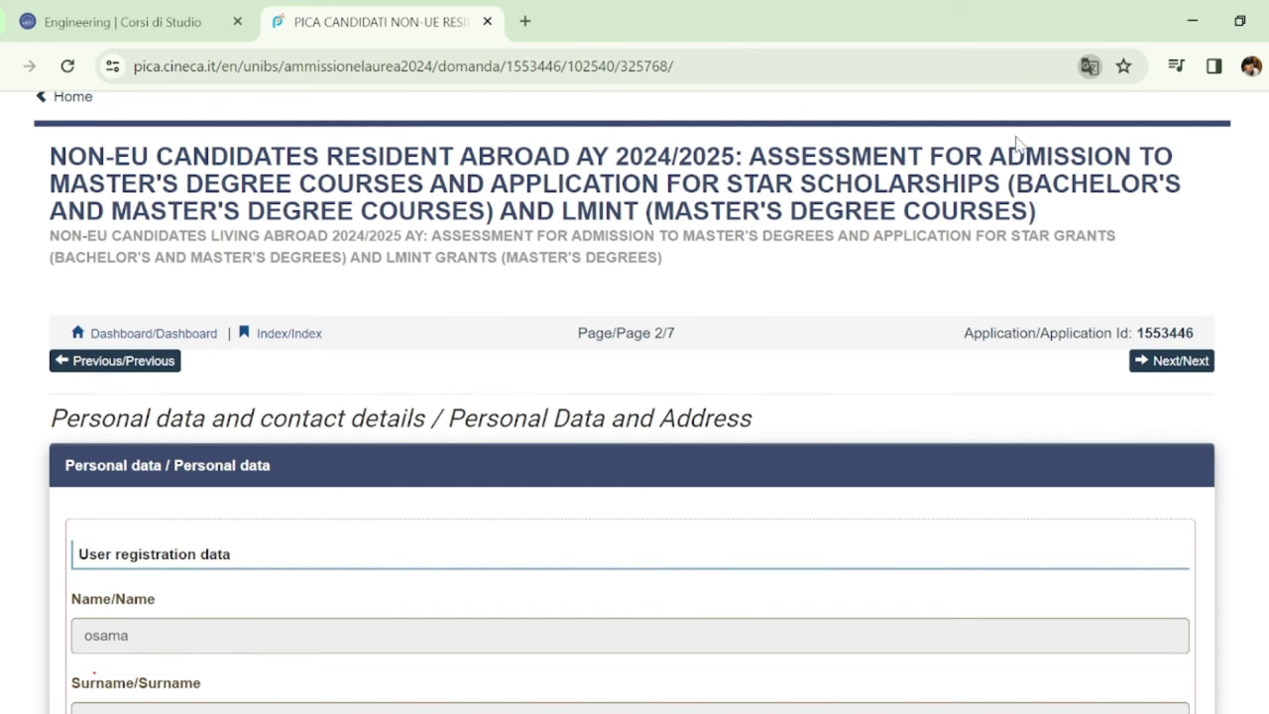
scroll(635, 396, "down", 3)
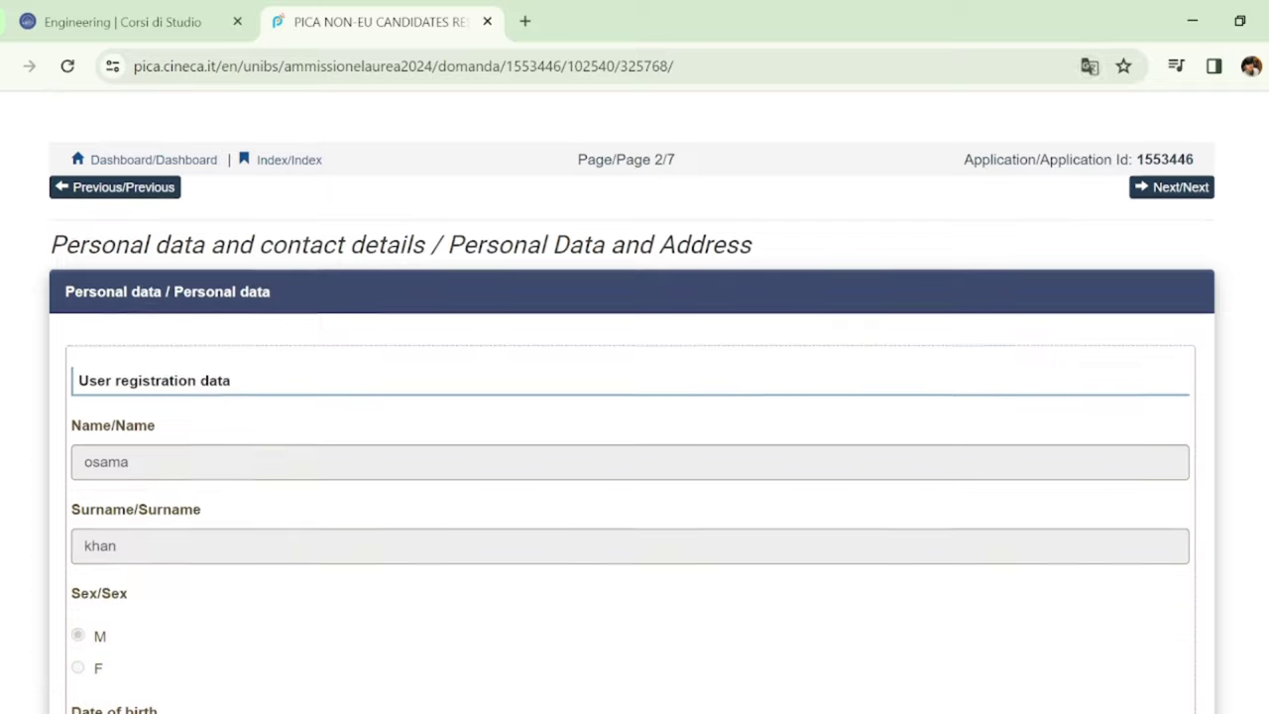
scroll(634, 397, "down", 10)
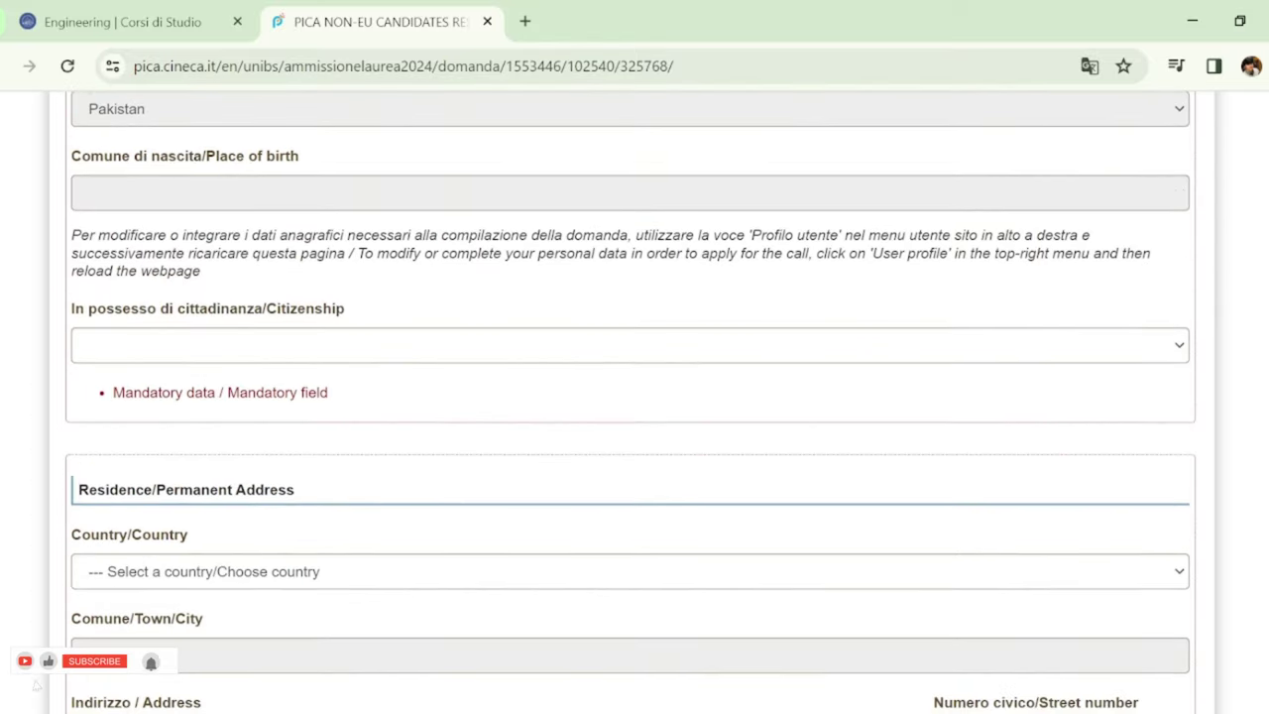
scroll(635, 396, "down", 1)
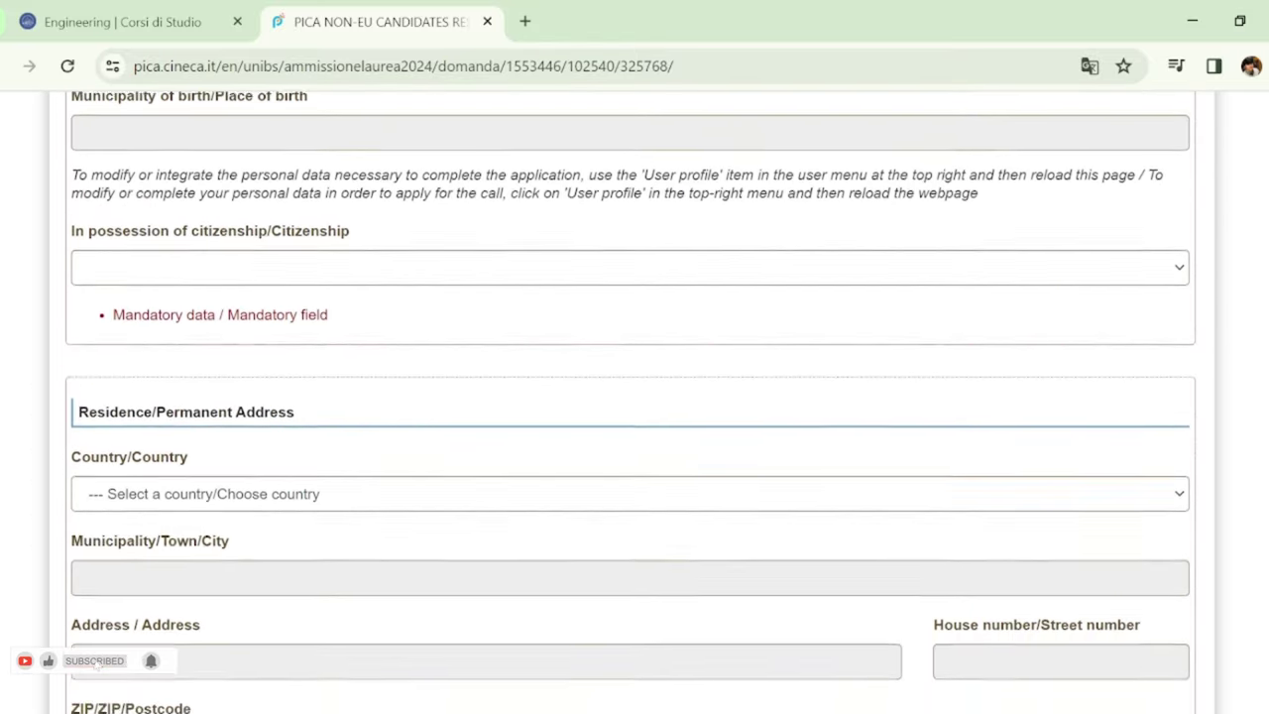
scroll(634, 396, "up", 1)
scroll(634, 396, "down", 2)
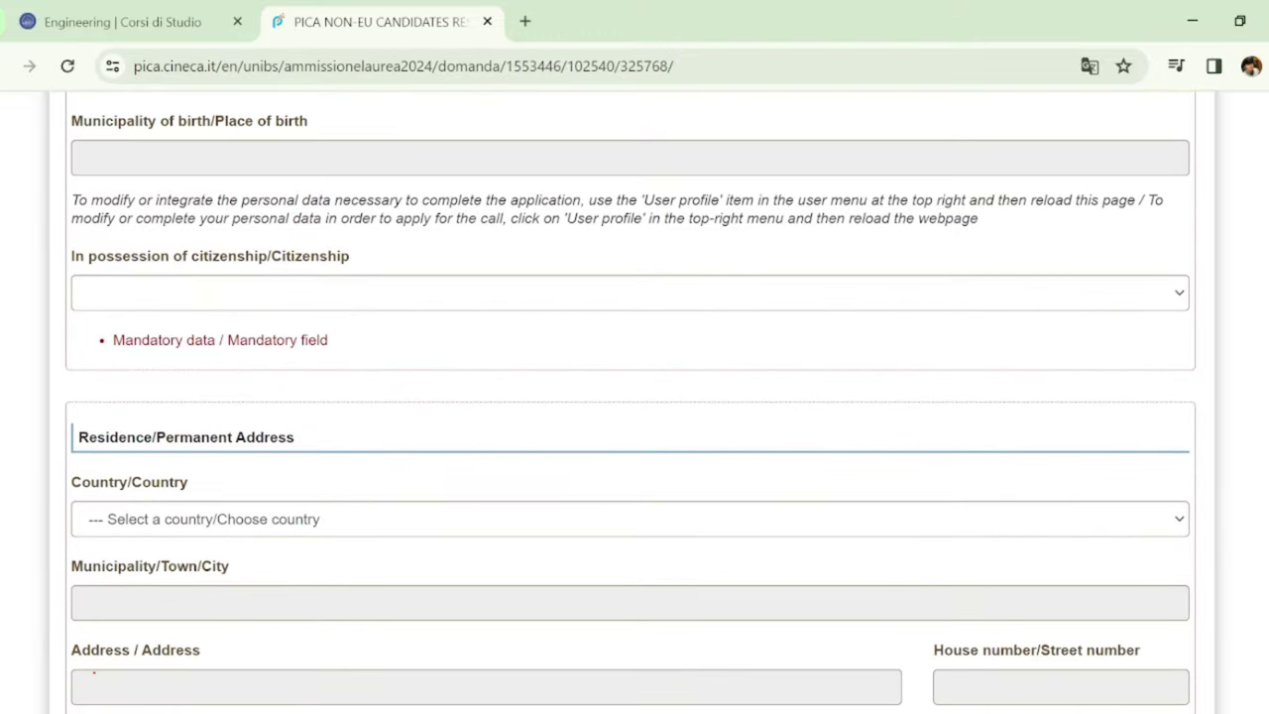
scroll(634, 396, "up", 6)
scroll(635, 397, "down", 3)
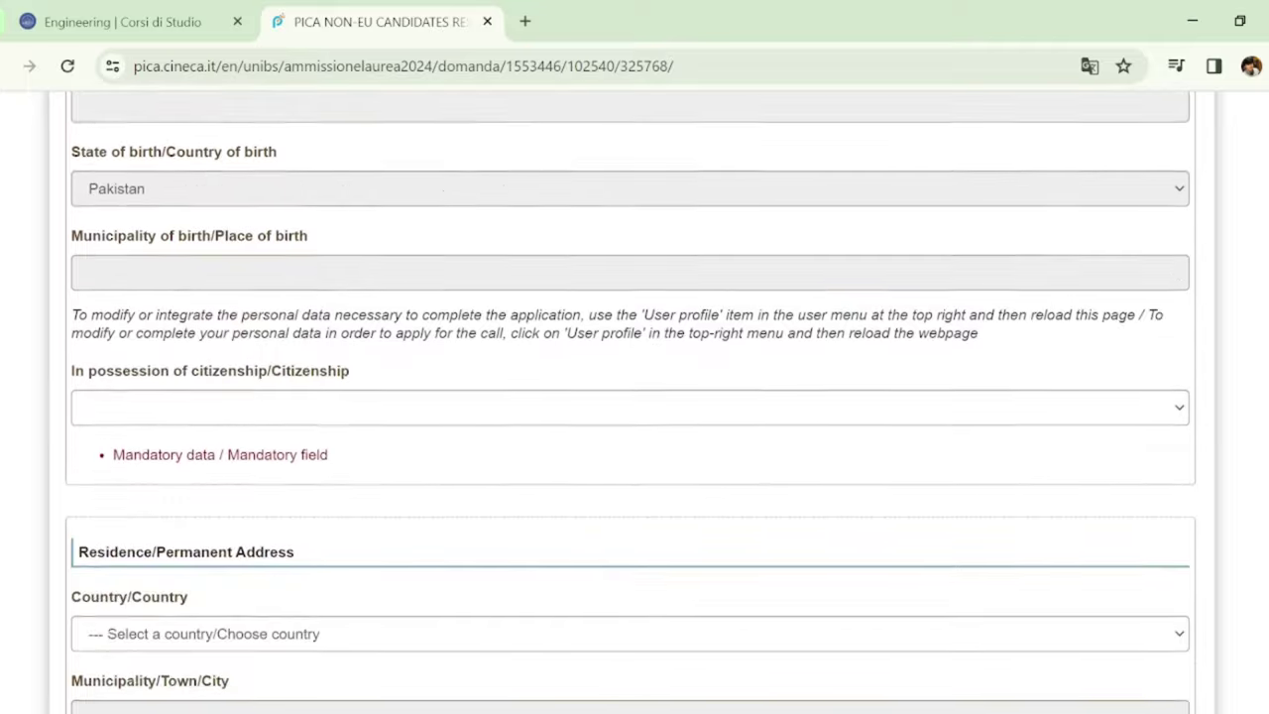
scroll(634, 396, "down", 2)
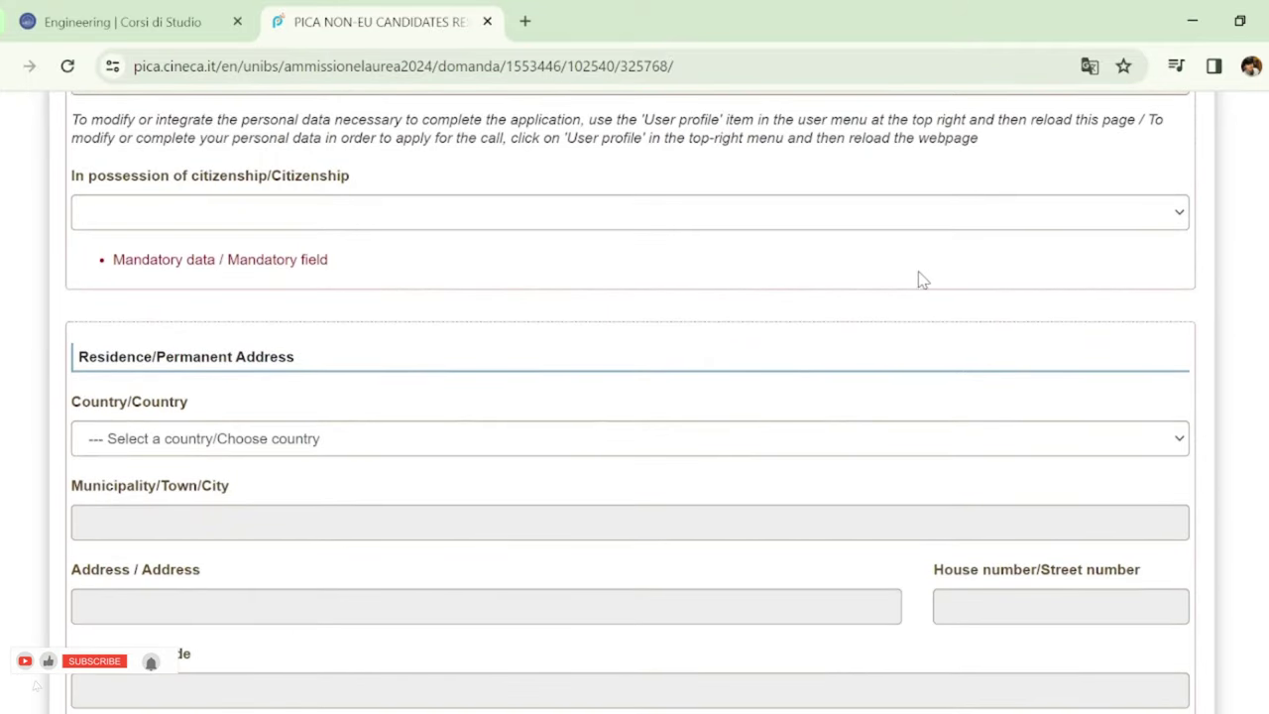
left_click(750, 213)
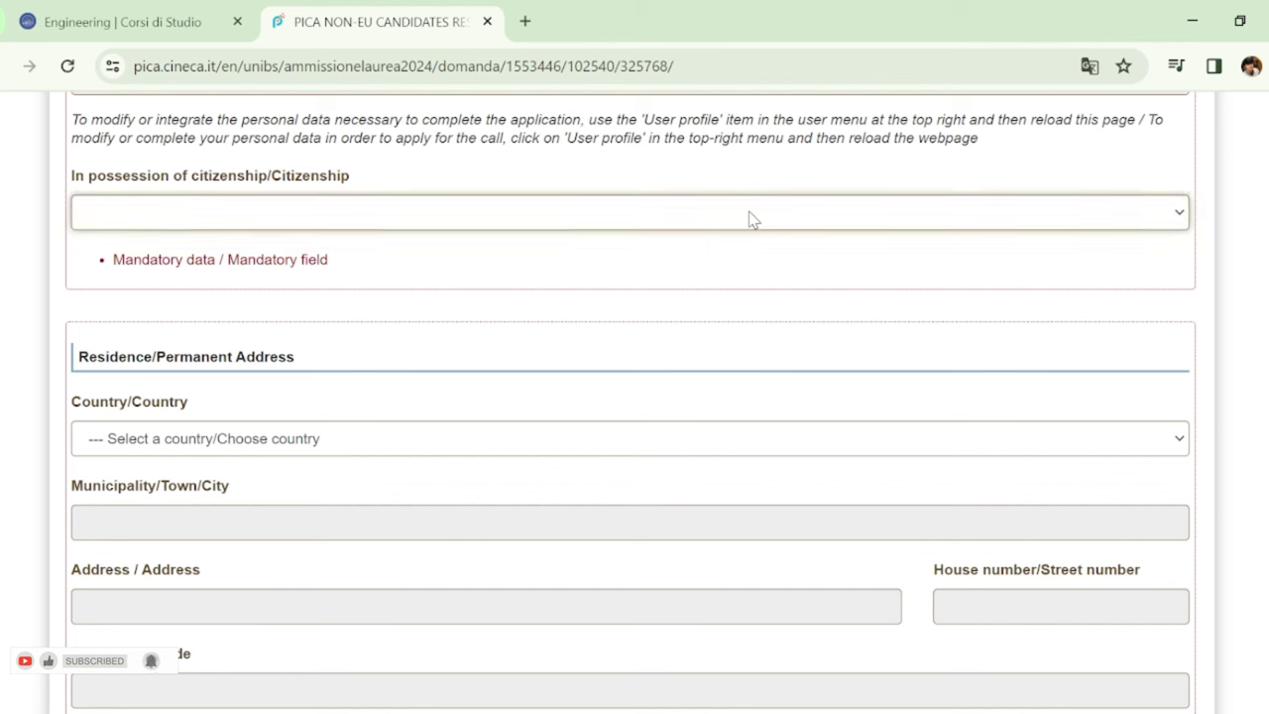
Restore citizenship to Pakistan and set the permanent address country to Pakistan
type("papu")
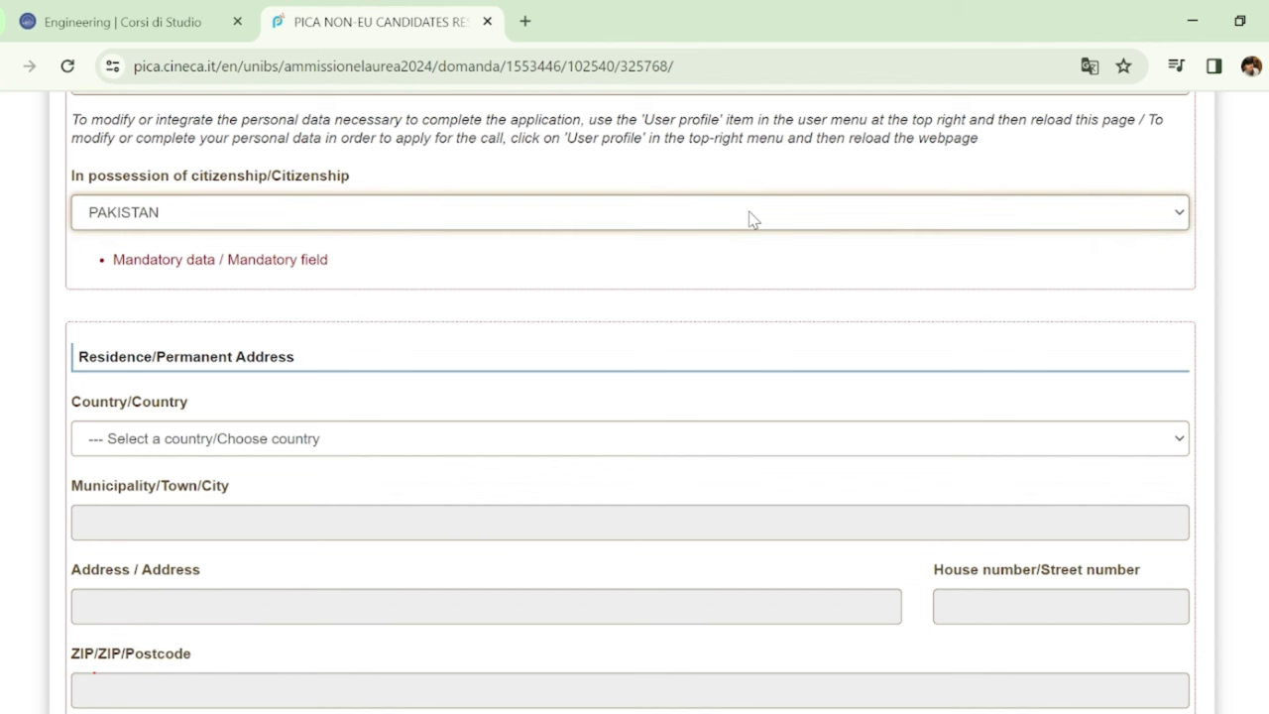
key("Up")
key("Up")
key("Up")
key("Up")
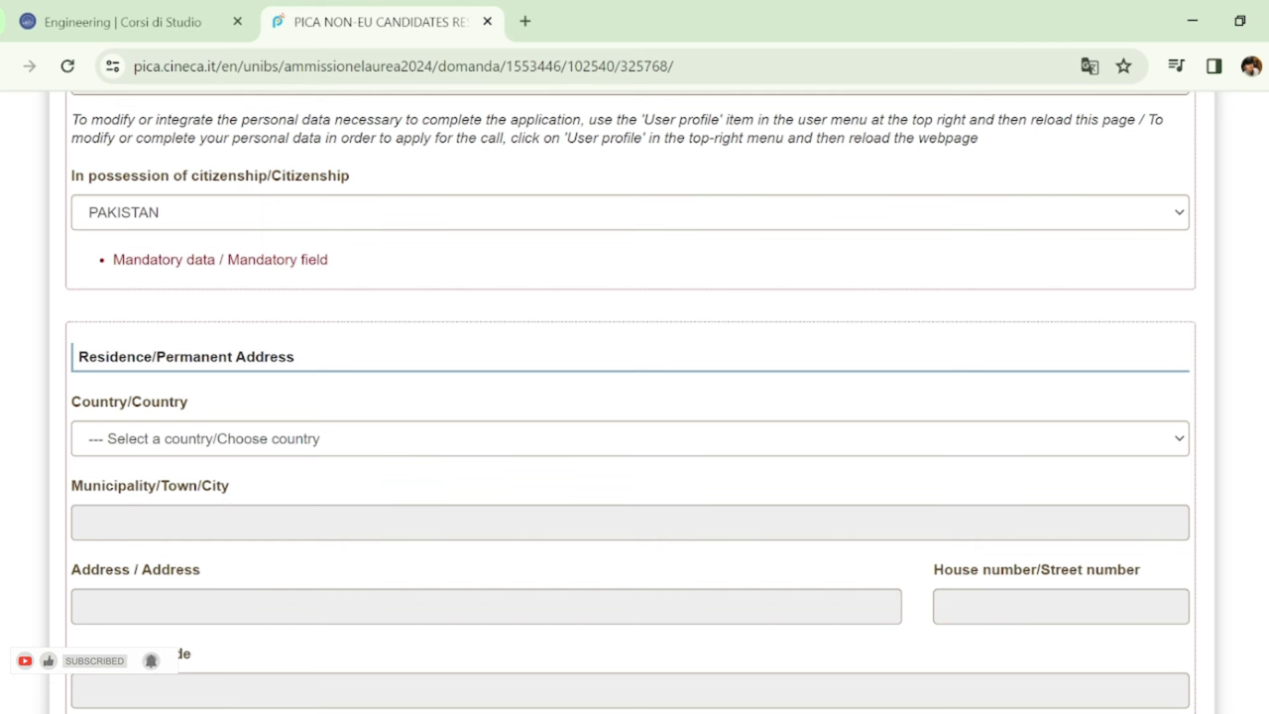
scroll(635, 396, "down", 1)
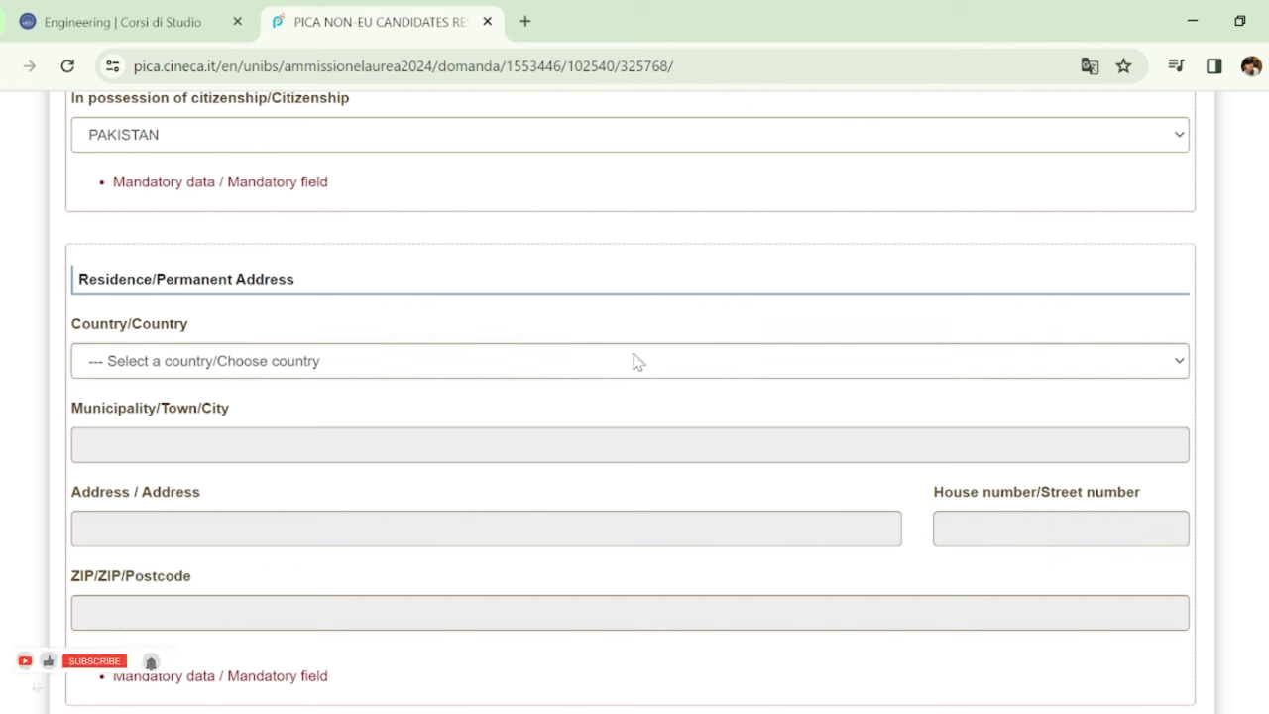
left_click(635, 360)
type("philippinespakistan")
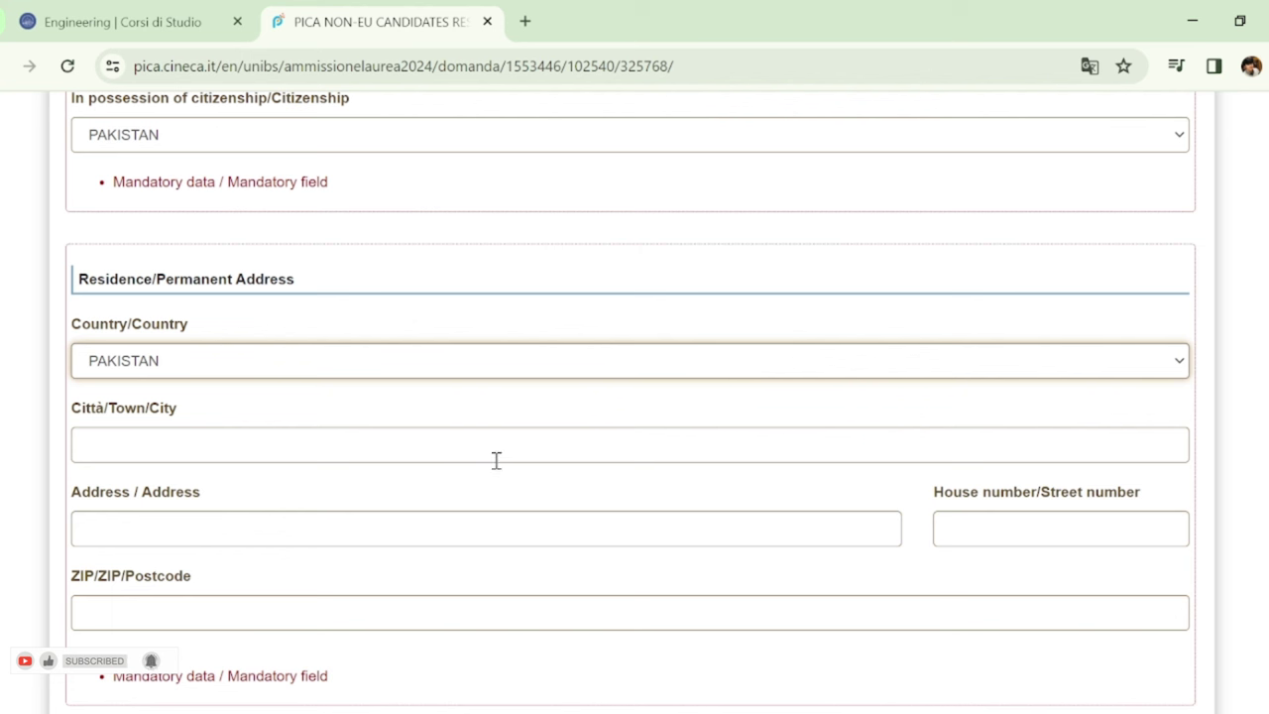
Enter Islamabad as residence city and 'na' as the street address
left_click(496, 446)
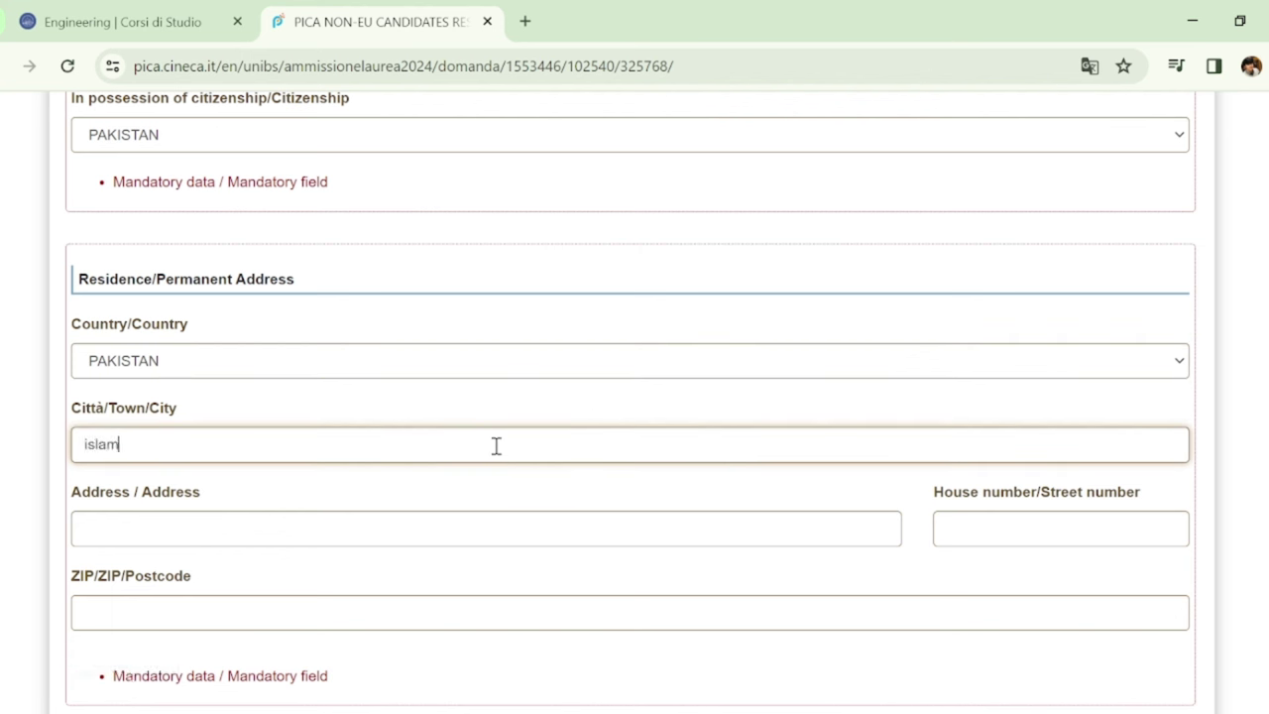
type("islamabad")
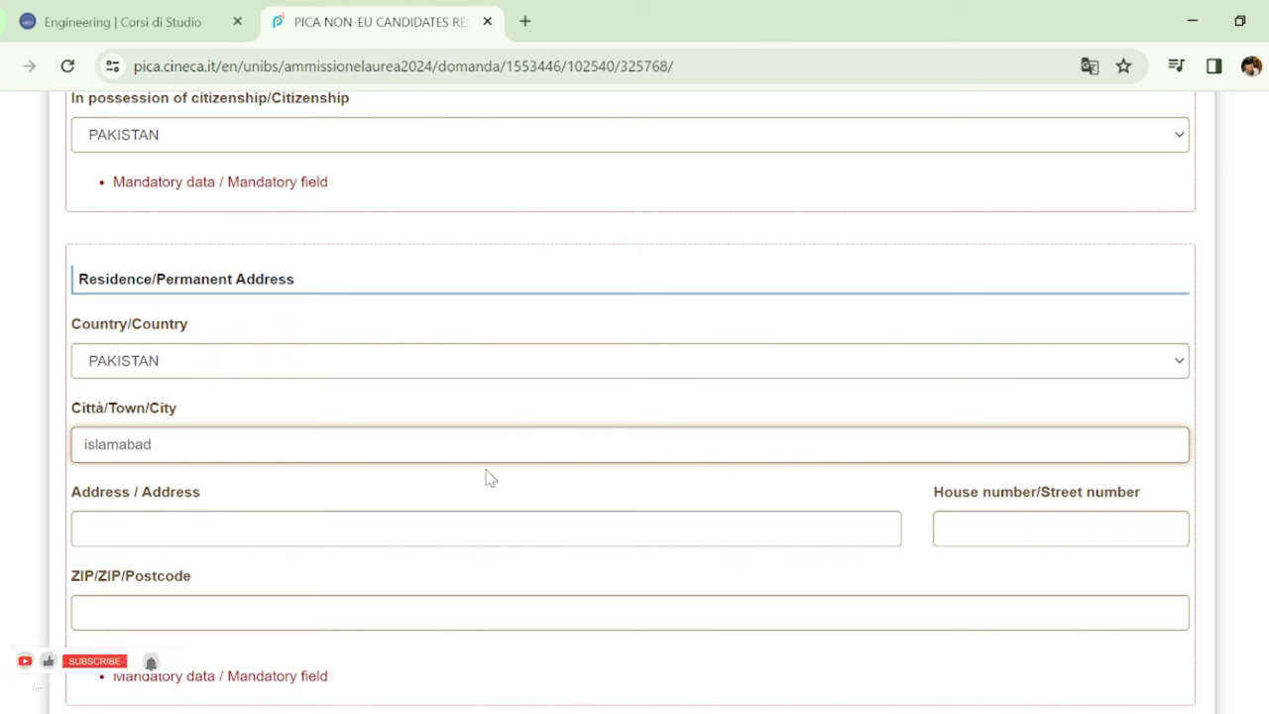
left_click(497, 518)
type("na")
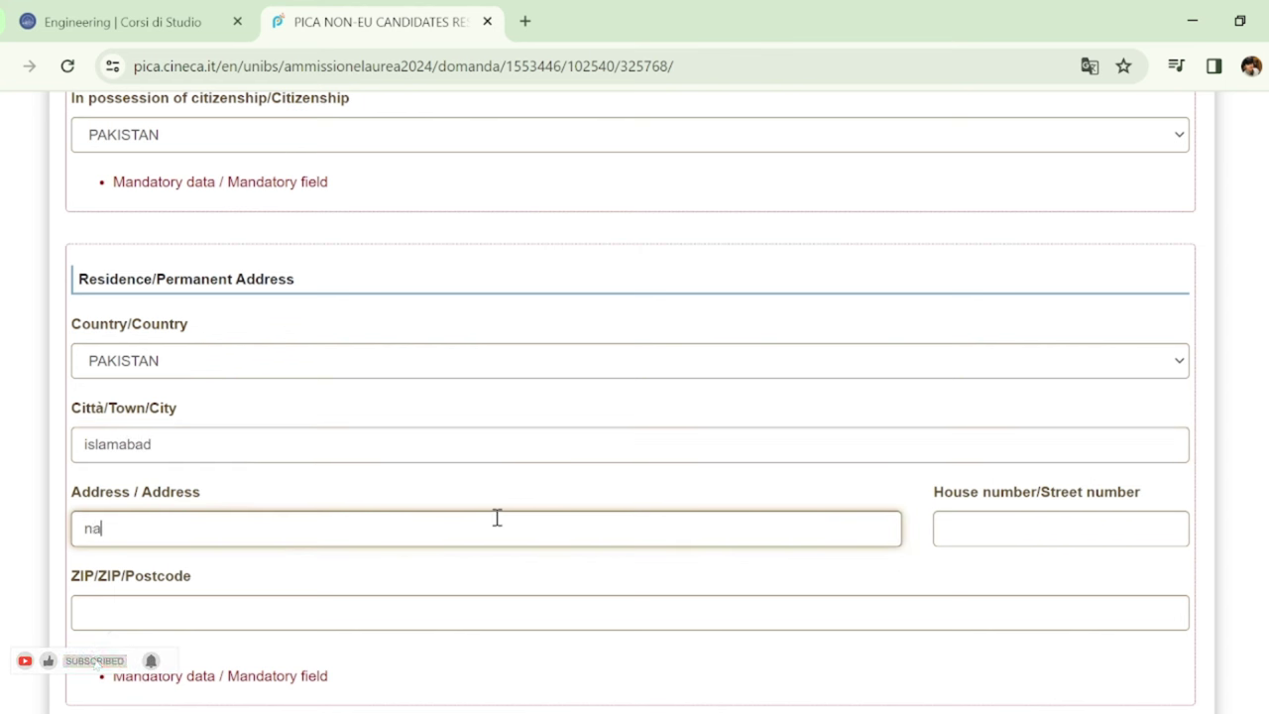
left_click(599, 617)
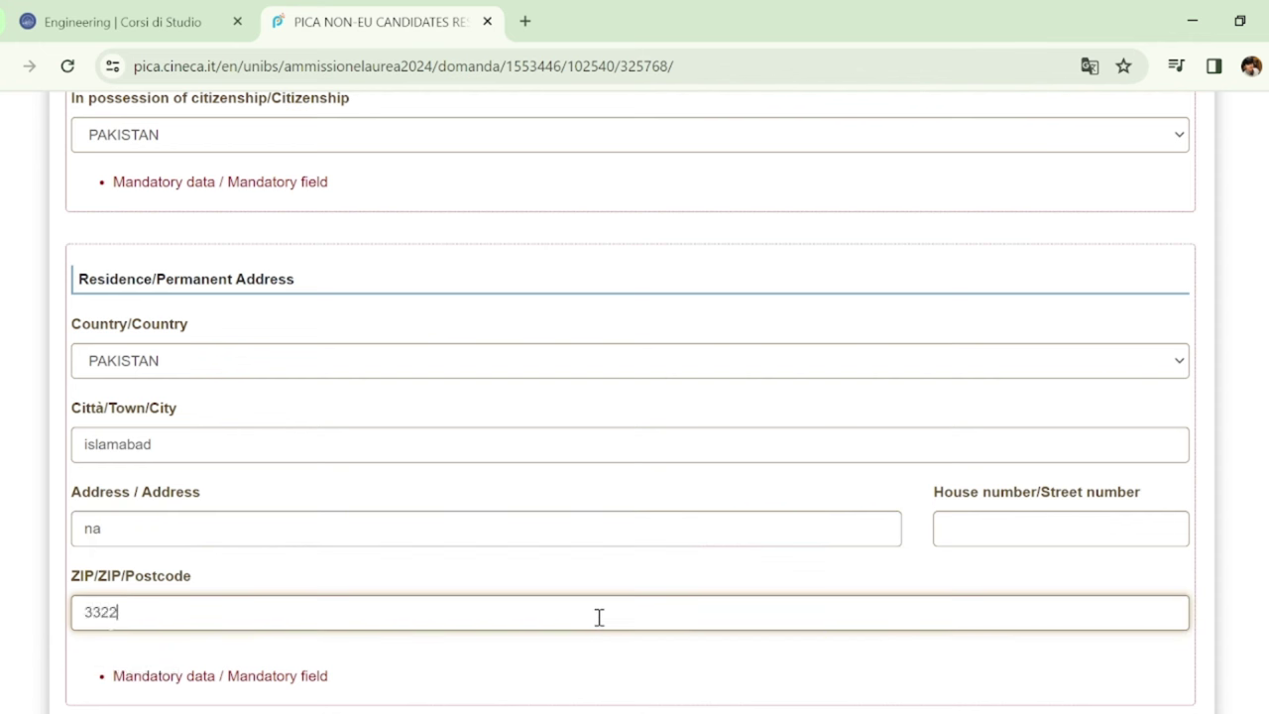
left_click(1079, 538)
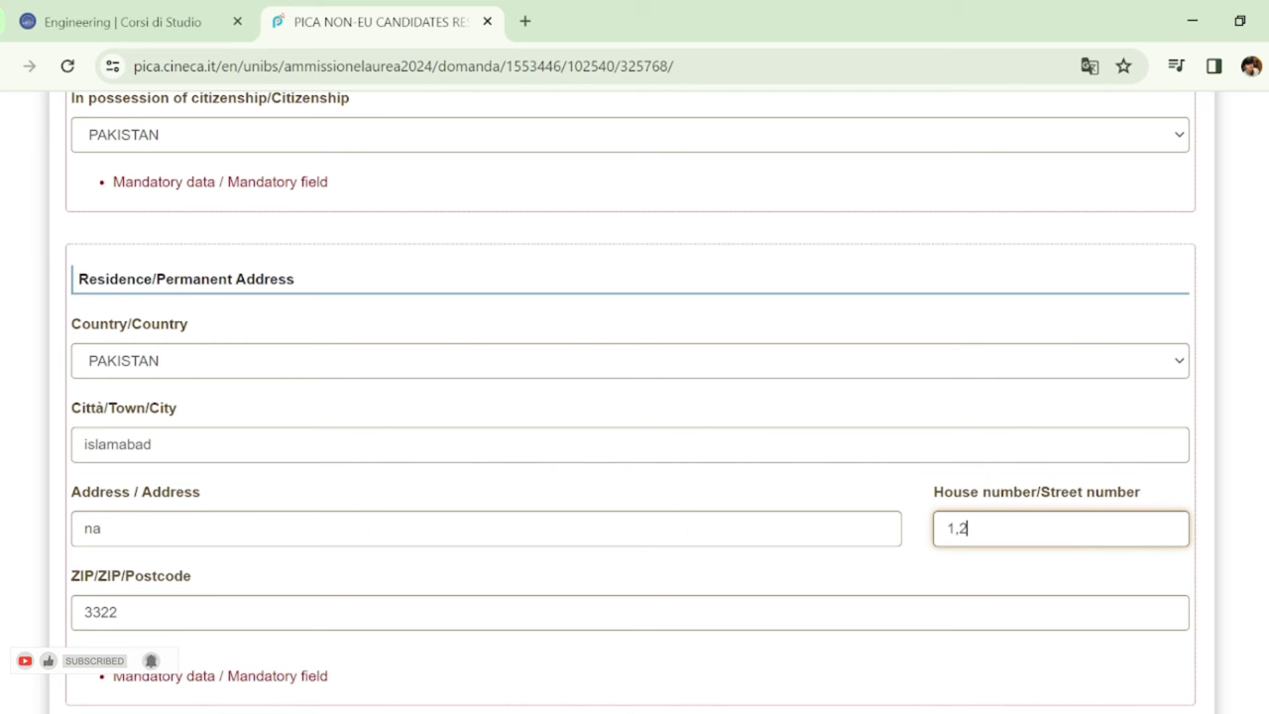
Complete the residence postcode and house number, and set correspondence house number 1
type("1,2")
scroll(634, 397, "down", 3)
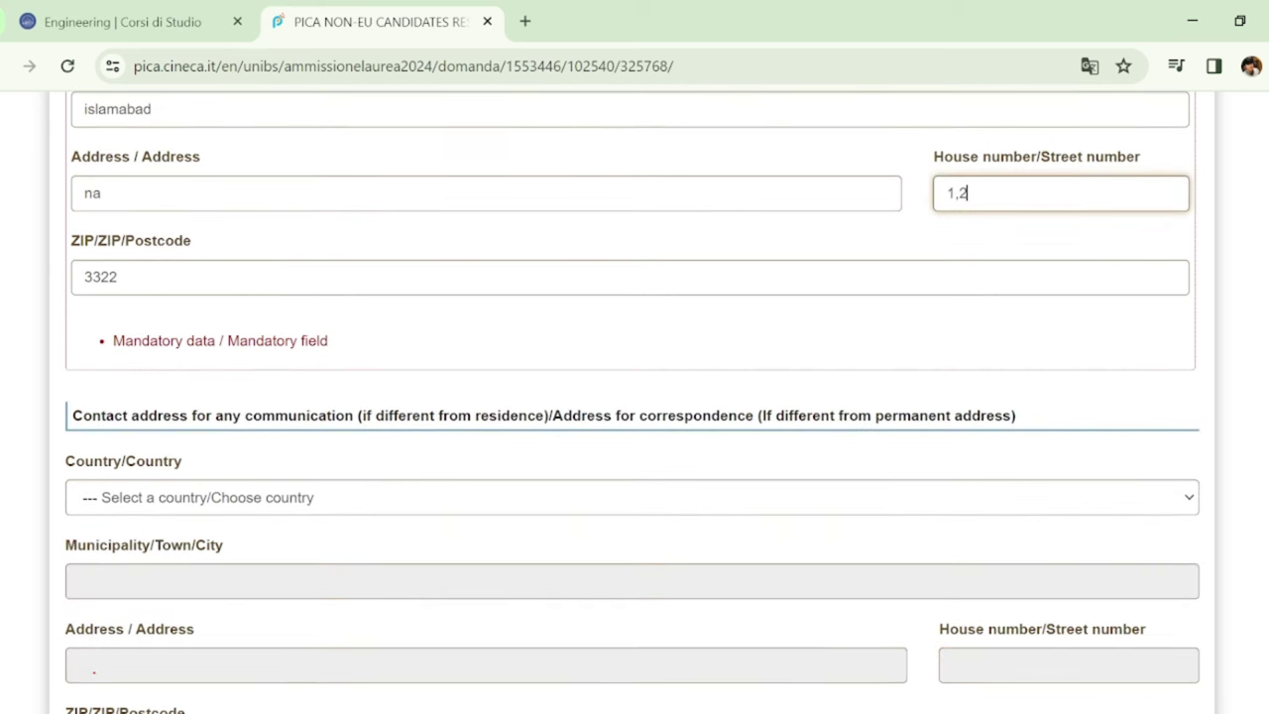
scroll(634, 396, "down", 2)
scroll(635, 396, "up", 1)
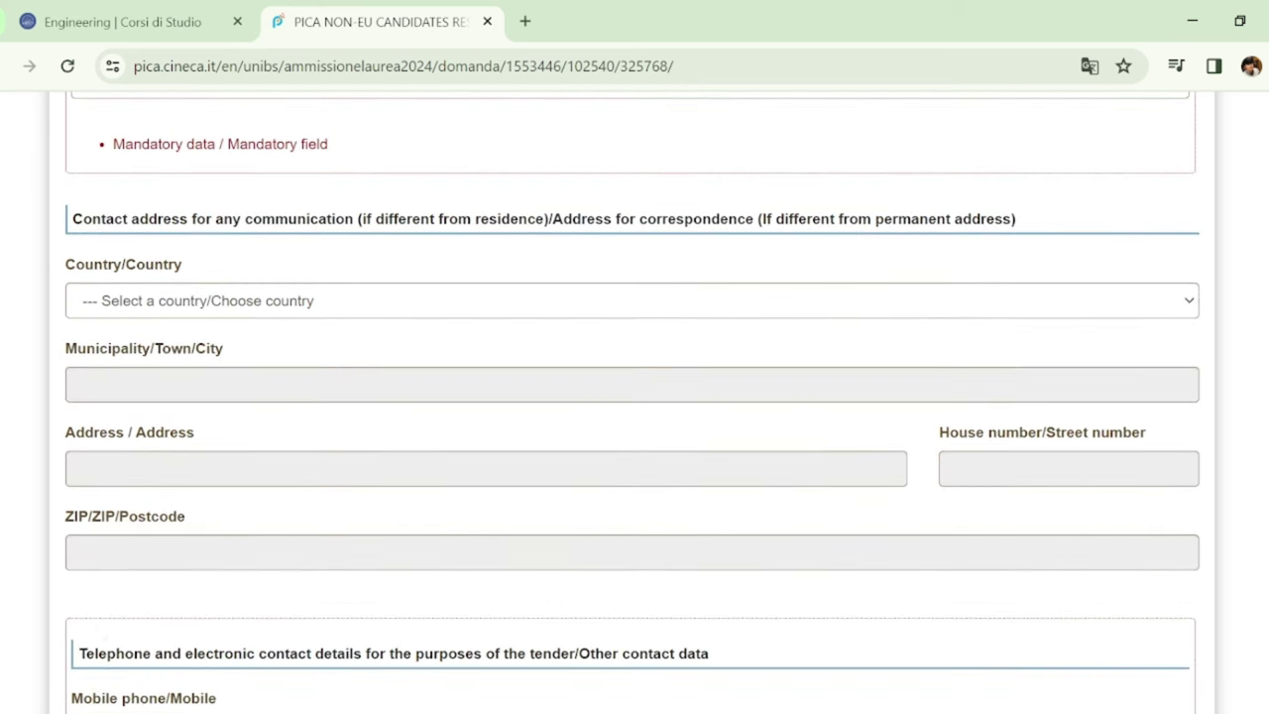
scroll(635, 396, "down", 1)
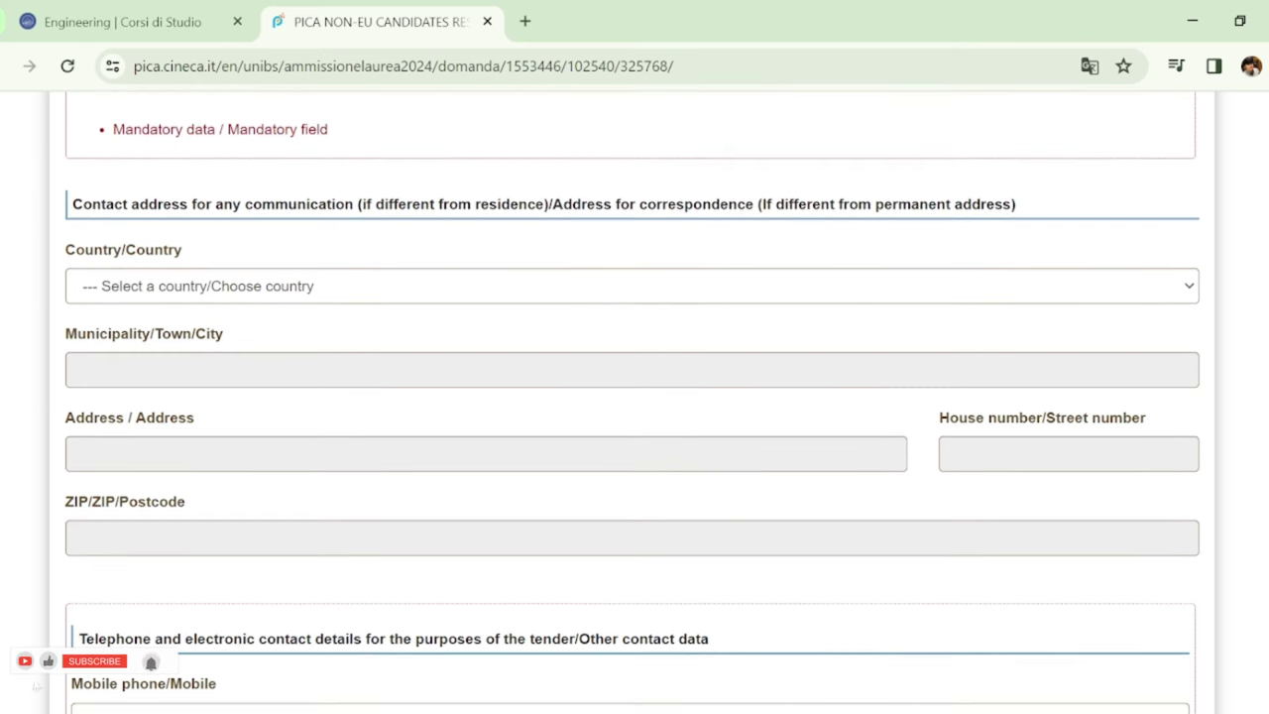
scroll(634, 396, "down", 1)
scroll(635, 396, "up", 1)
scroll(634, 397, "down", 1)
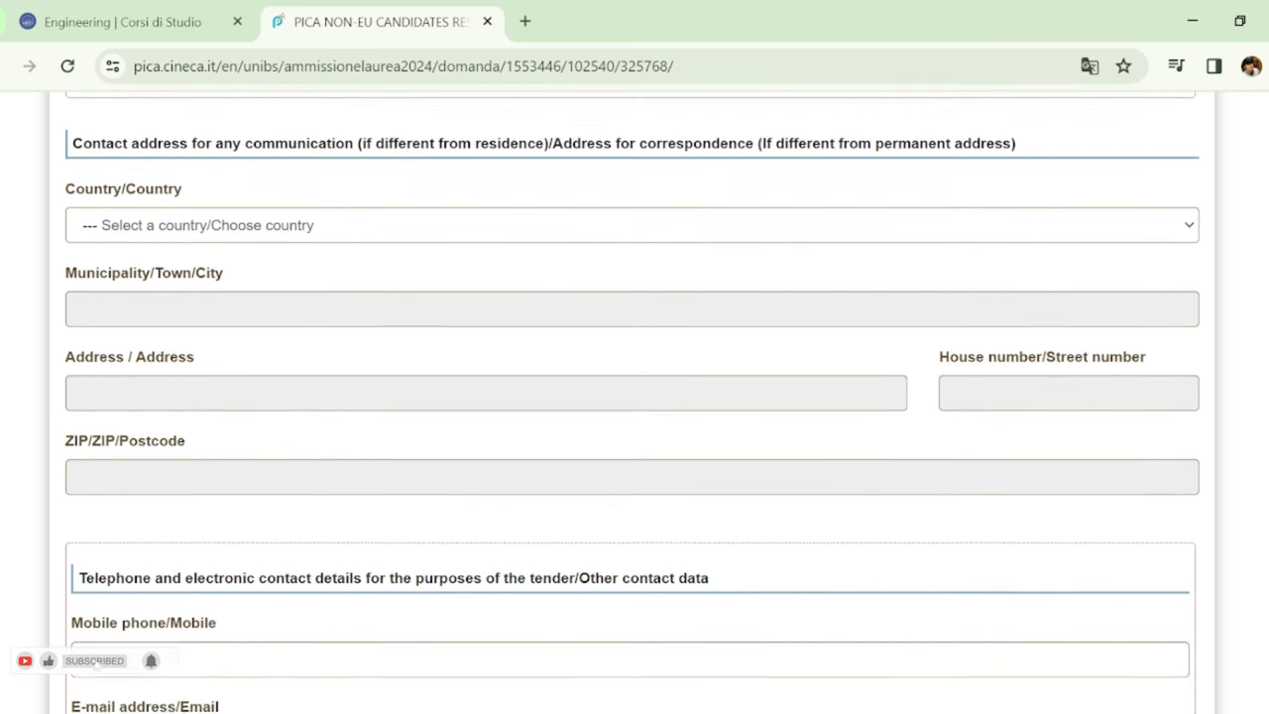
scroll(634, 396, "up", 1)
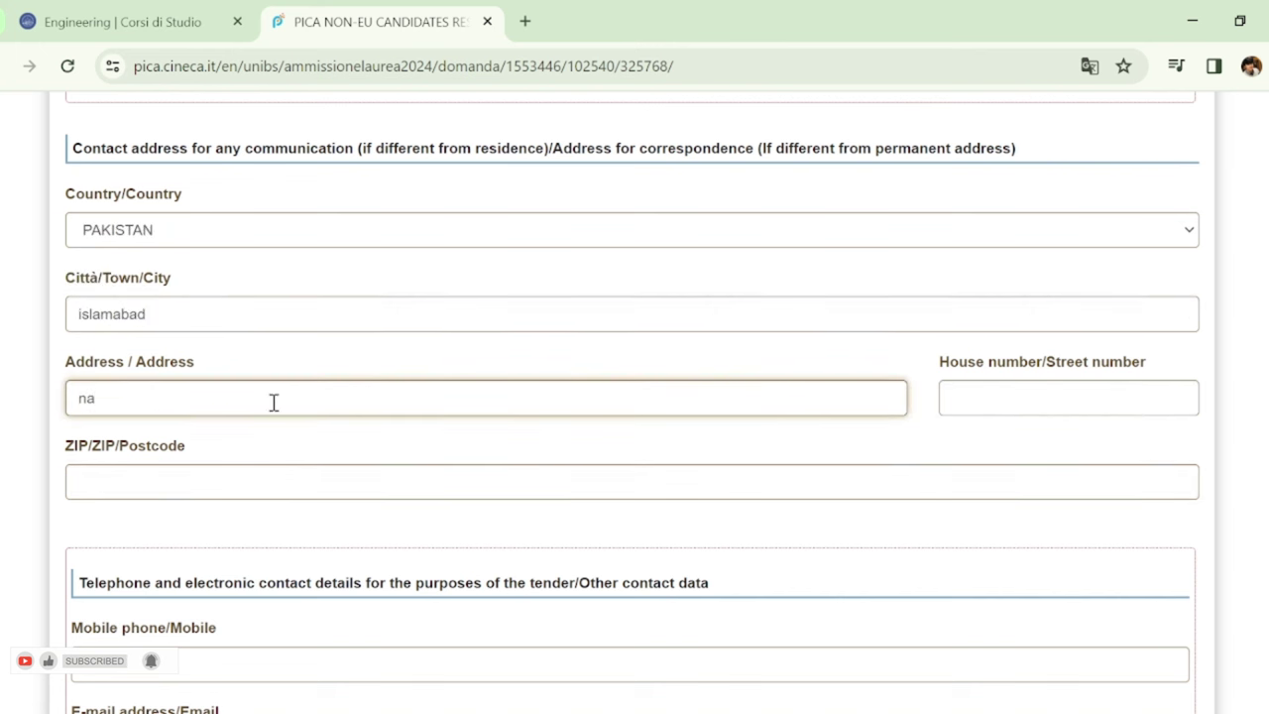
left_click(1023, 399)
type("1,2")
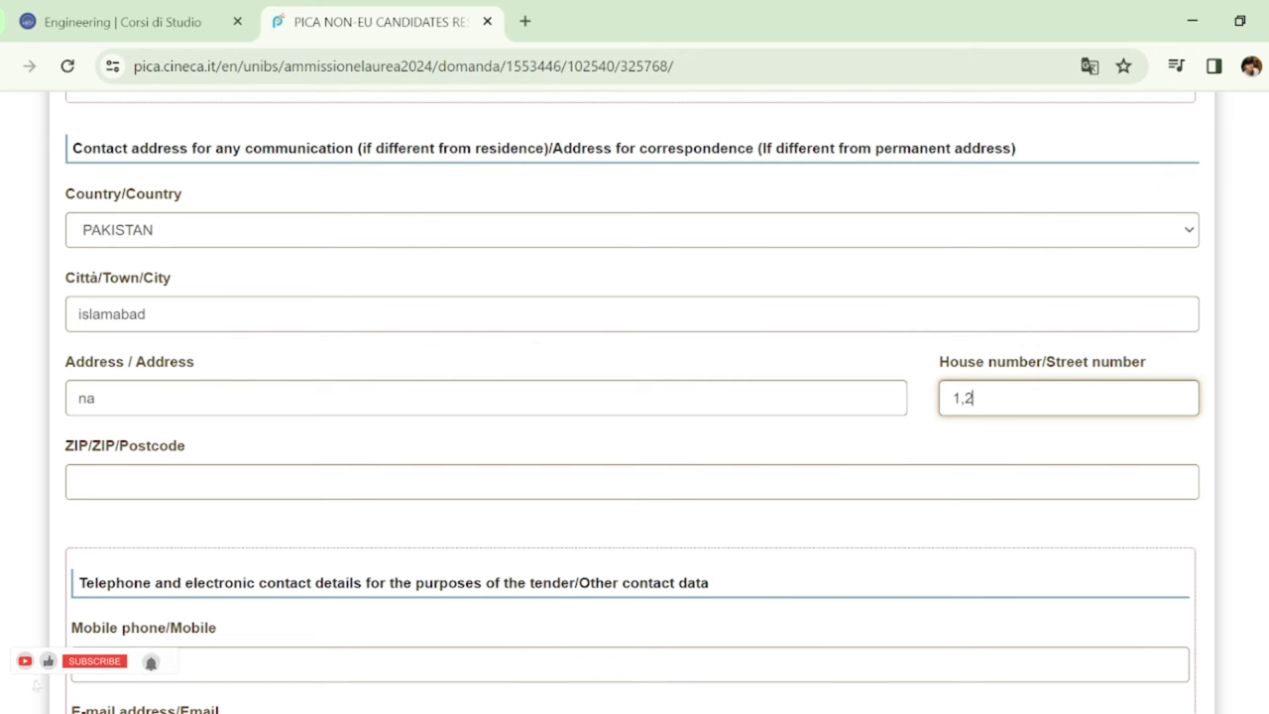
Enter the applicant's mobile phone number in the contact details
scroll(881, 471, "down", 2)
scroll(634, 396, "down", 2)
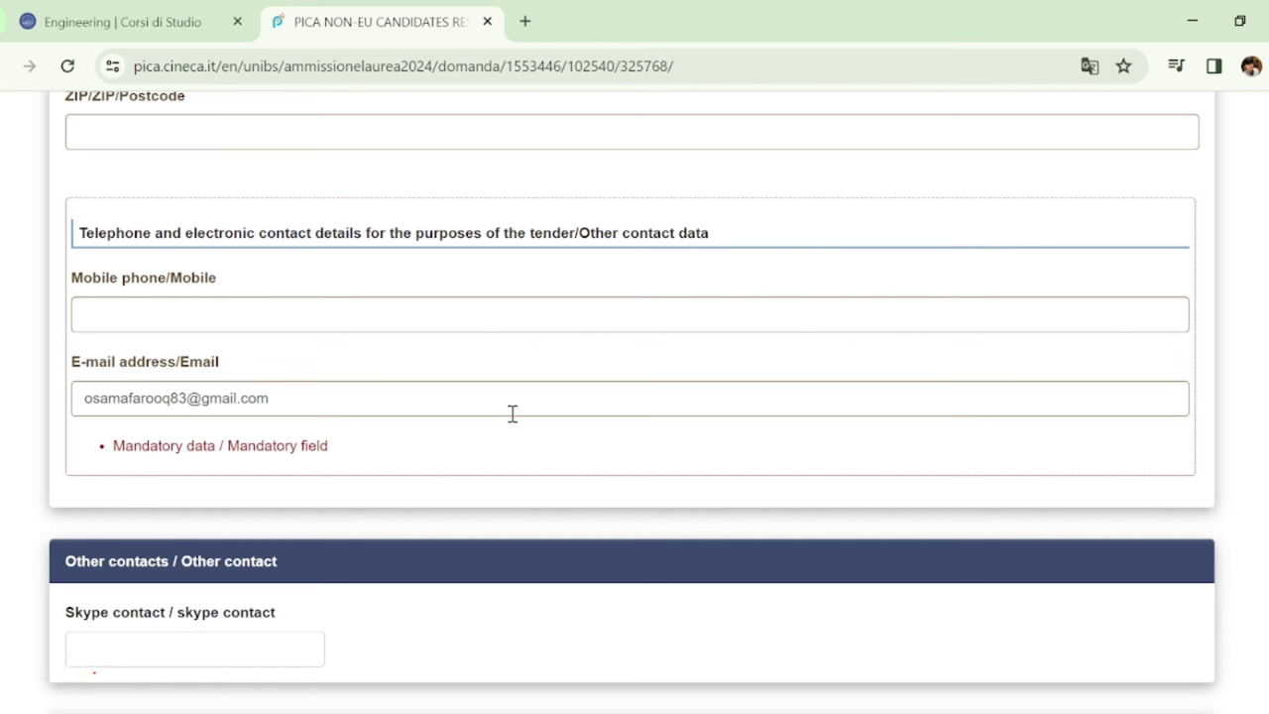
left_click(391, 326)
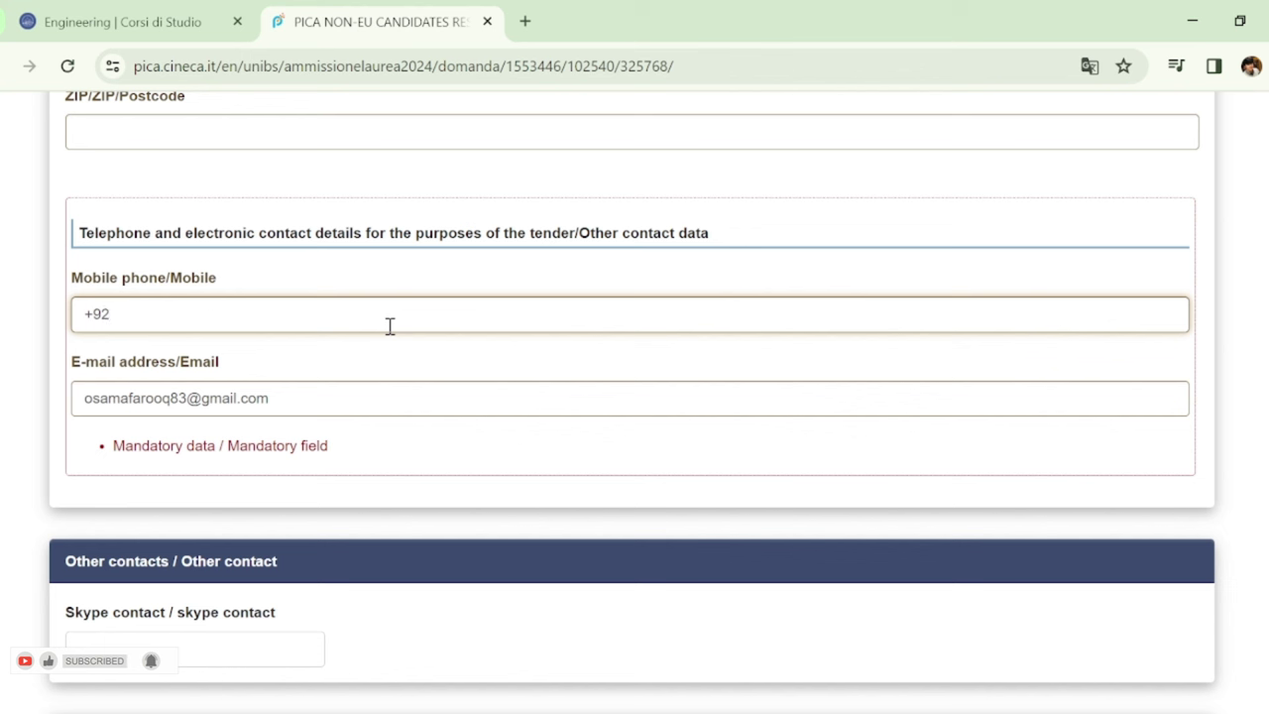
type("+9233333333333")
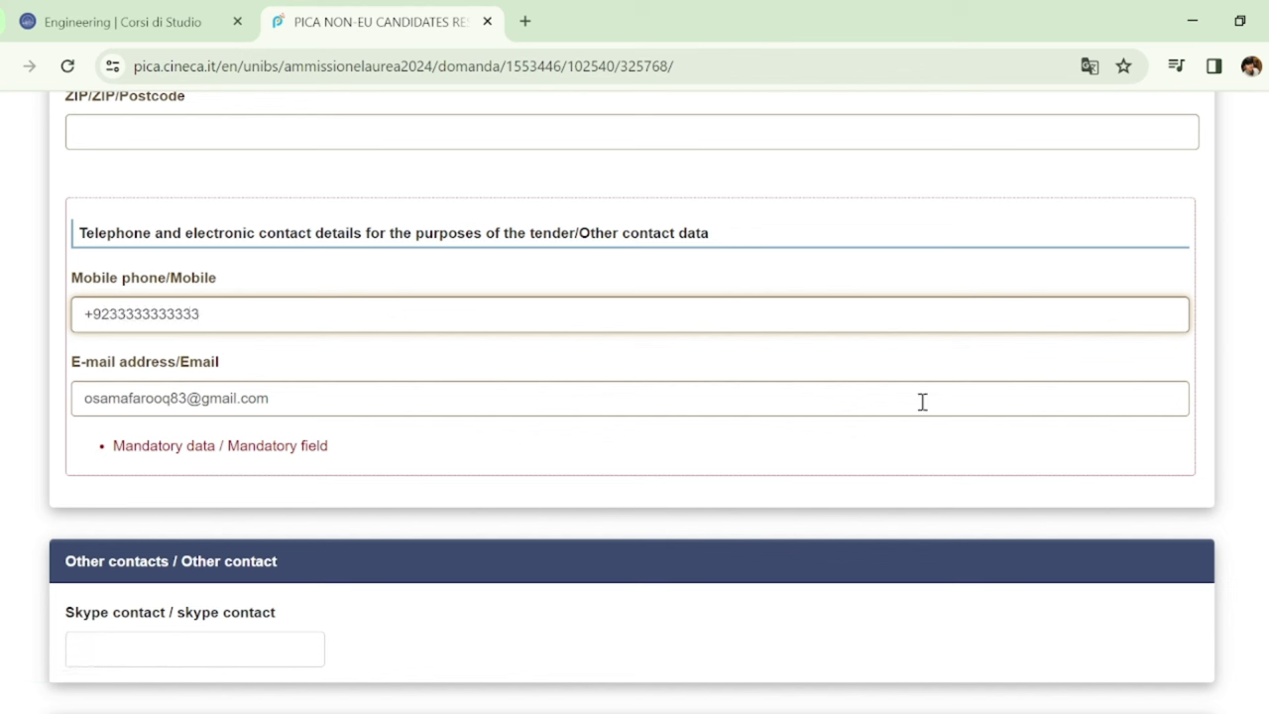
scroll(634, 397, "down", 3)
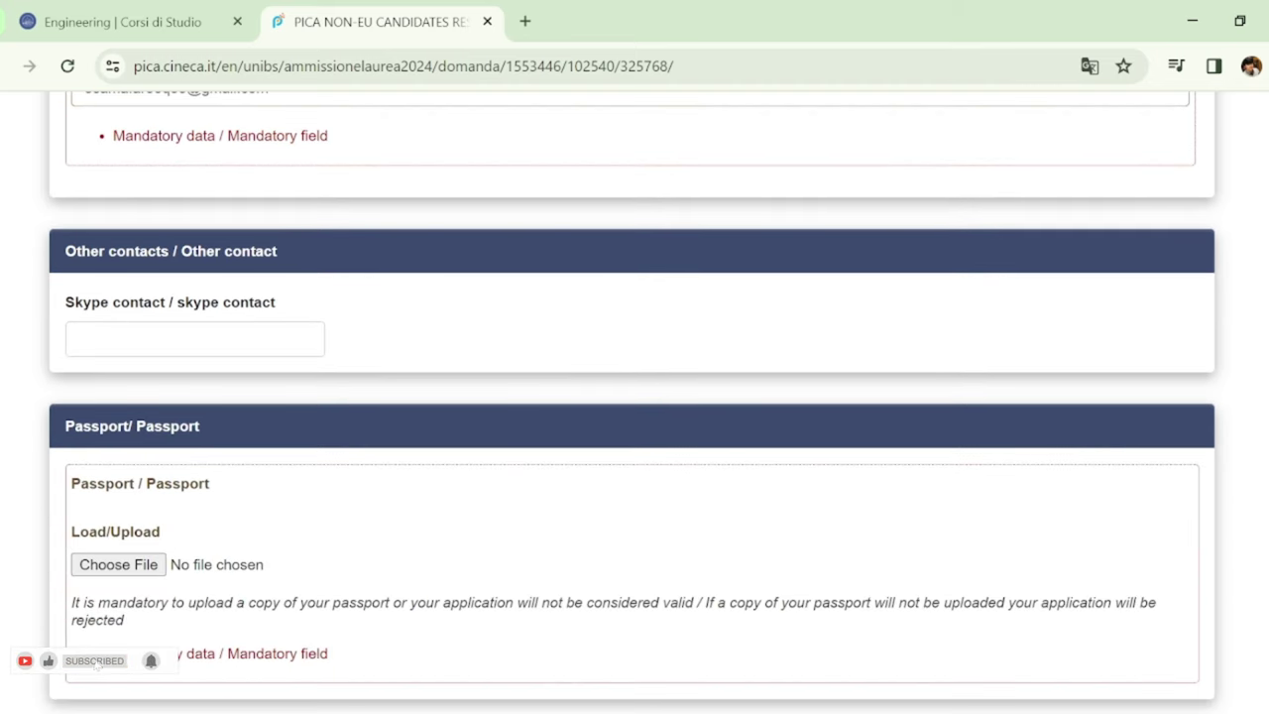
Declare no Italian residence permit and no current Italian enrolment, then save page 2
scroll(635, 397, "down", 1)
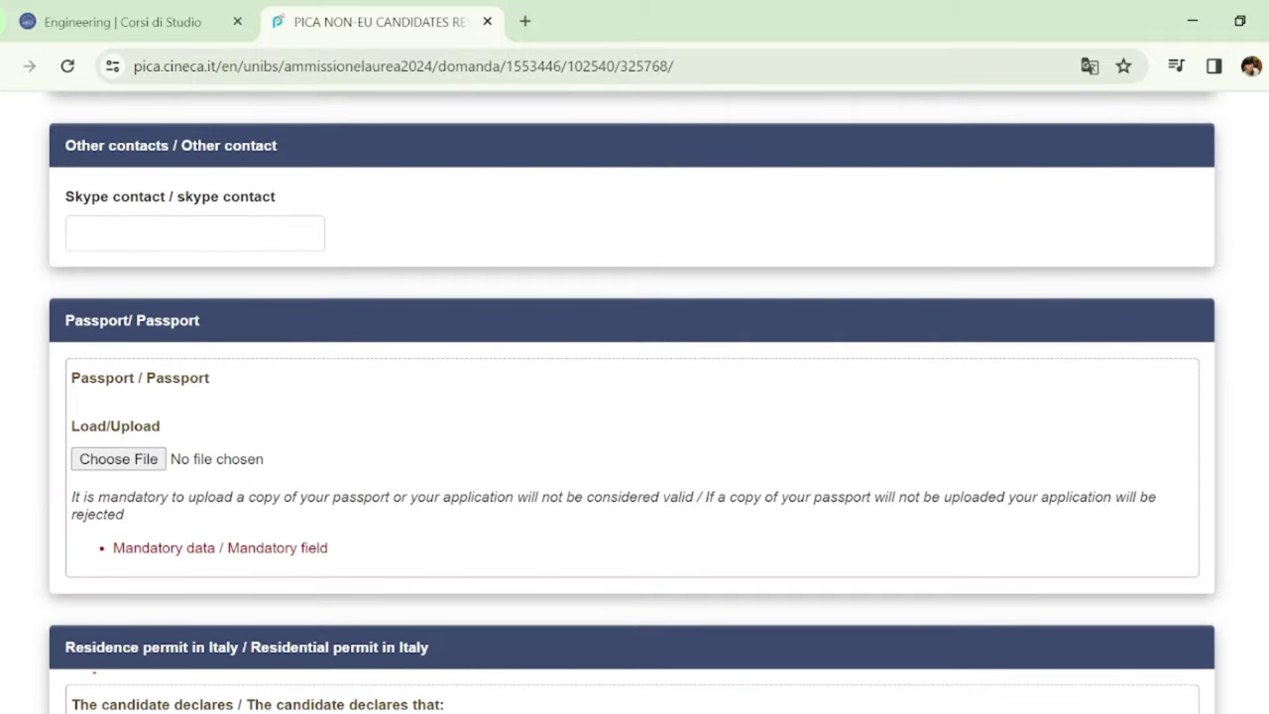
scroll(94, 636, "down", 1)
scroll(94, 635, "down", 2)
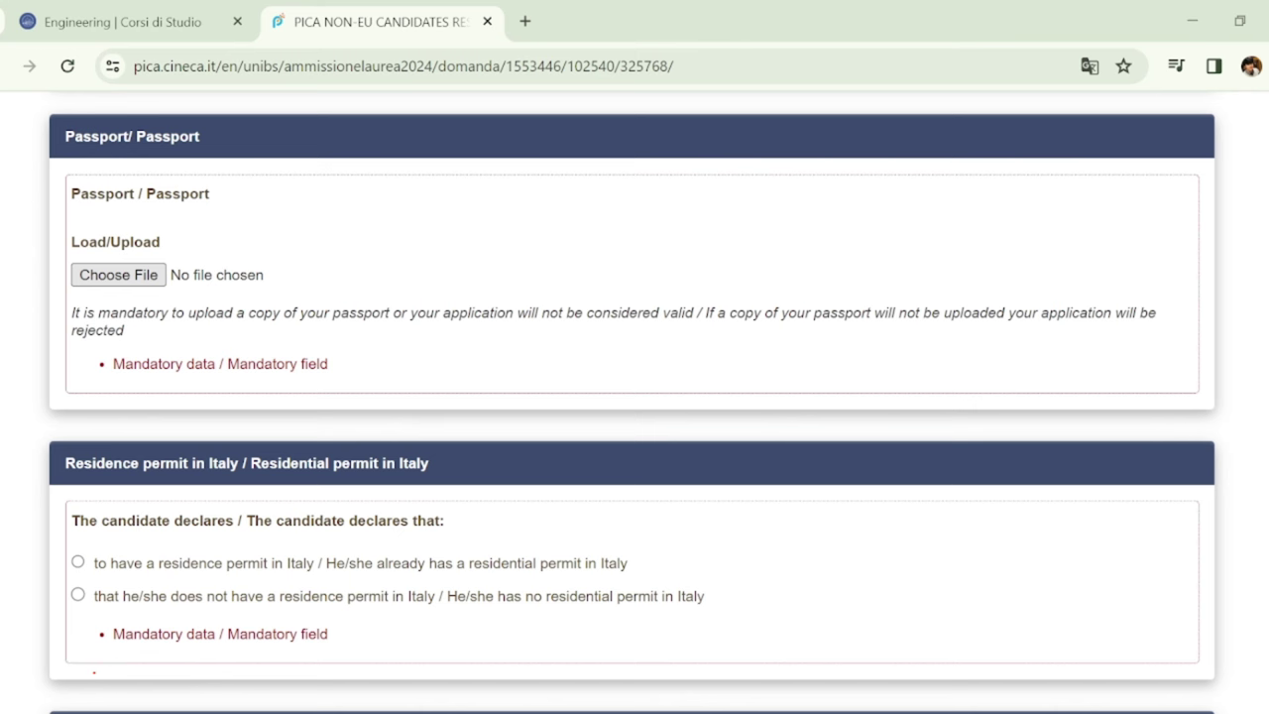
scroll(743, 344, "down", 3)
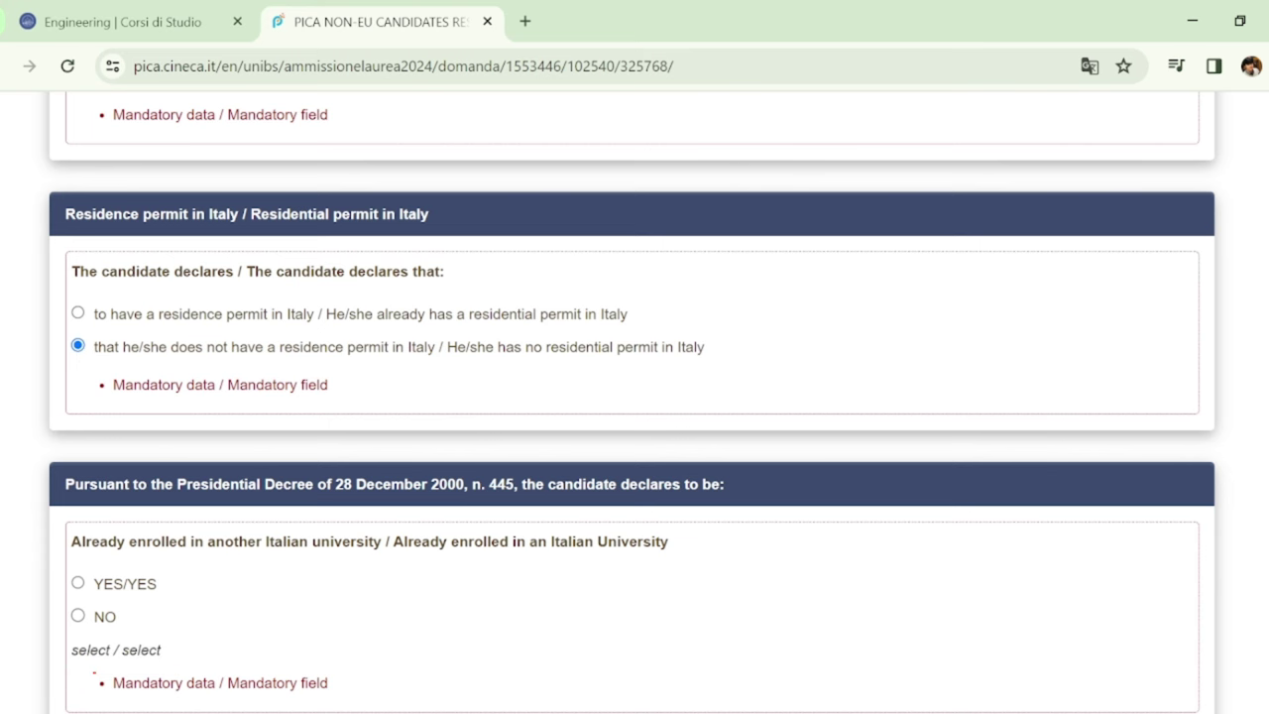
scroll(131, 680, "down", 2)
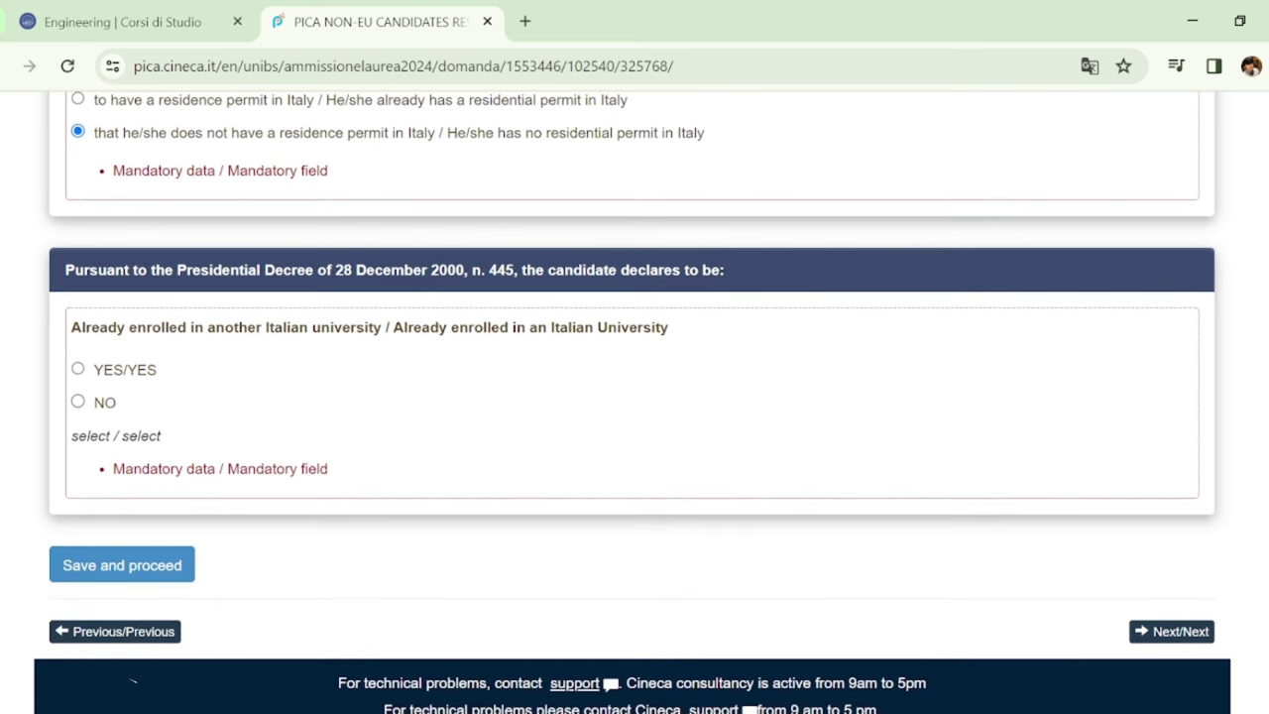
scroll(34, 684, "down", 1)
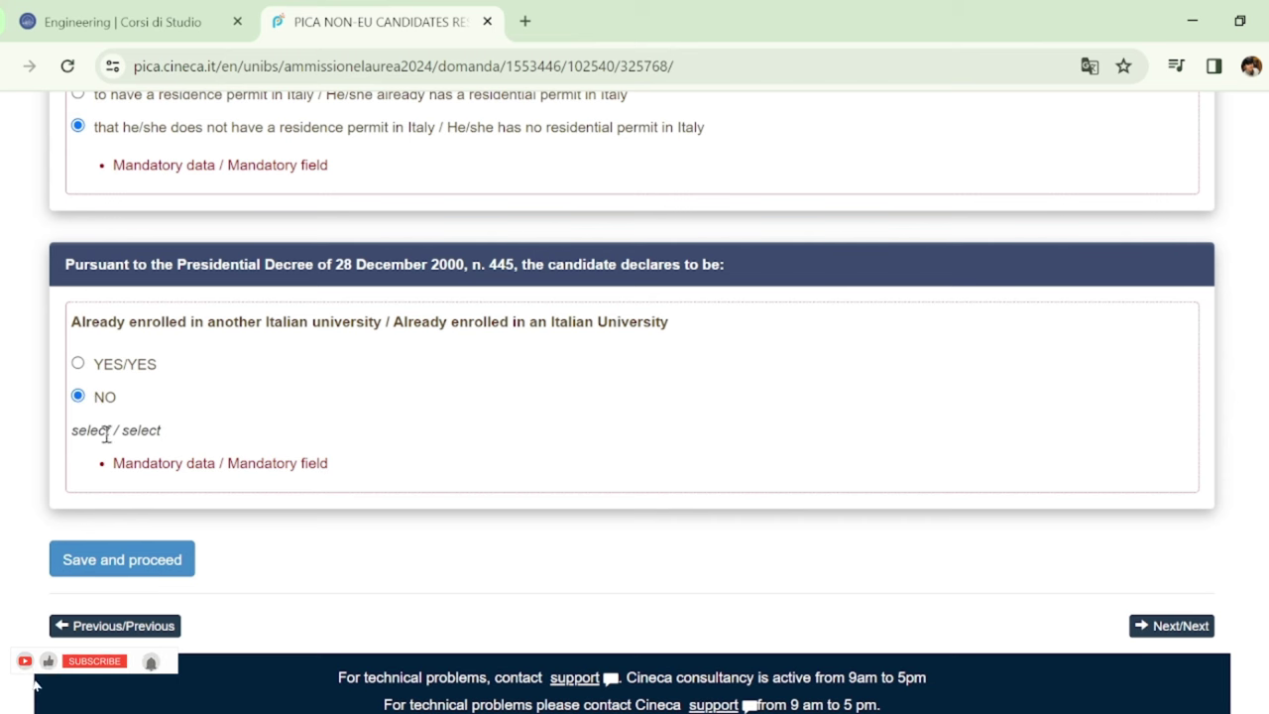
left_click(115, 561)
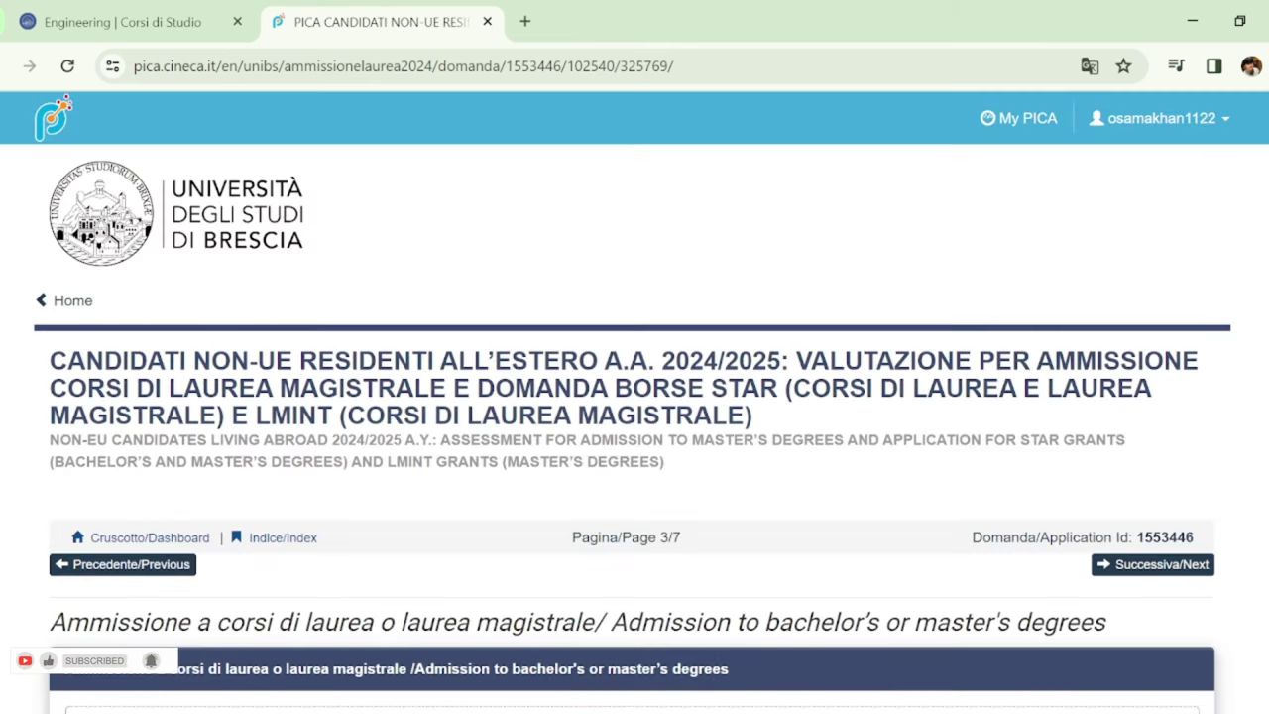
scroll(1261, 451, "down", 4)
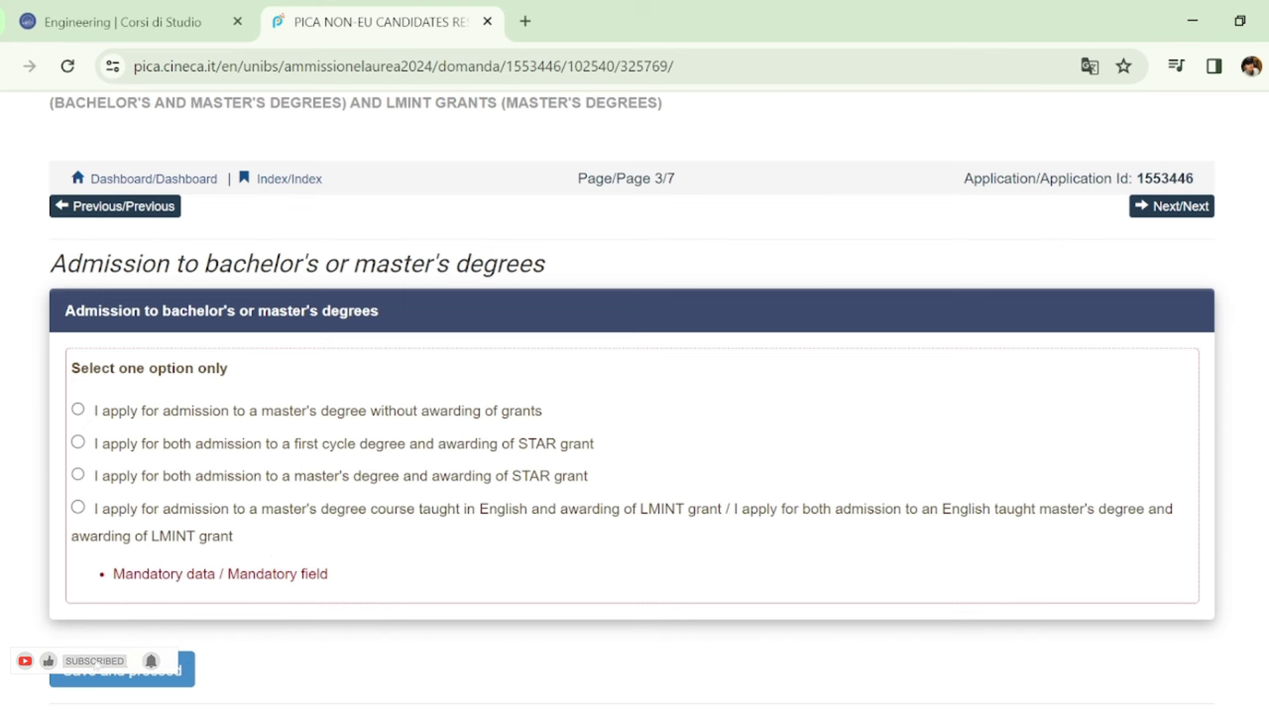
Save page 3 with the English-taught master's plus LMINT grant option
scroll(634, 397, "down", 1)
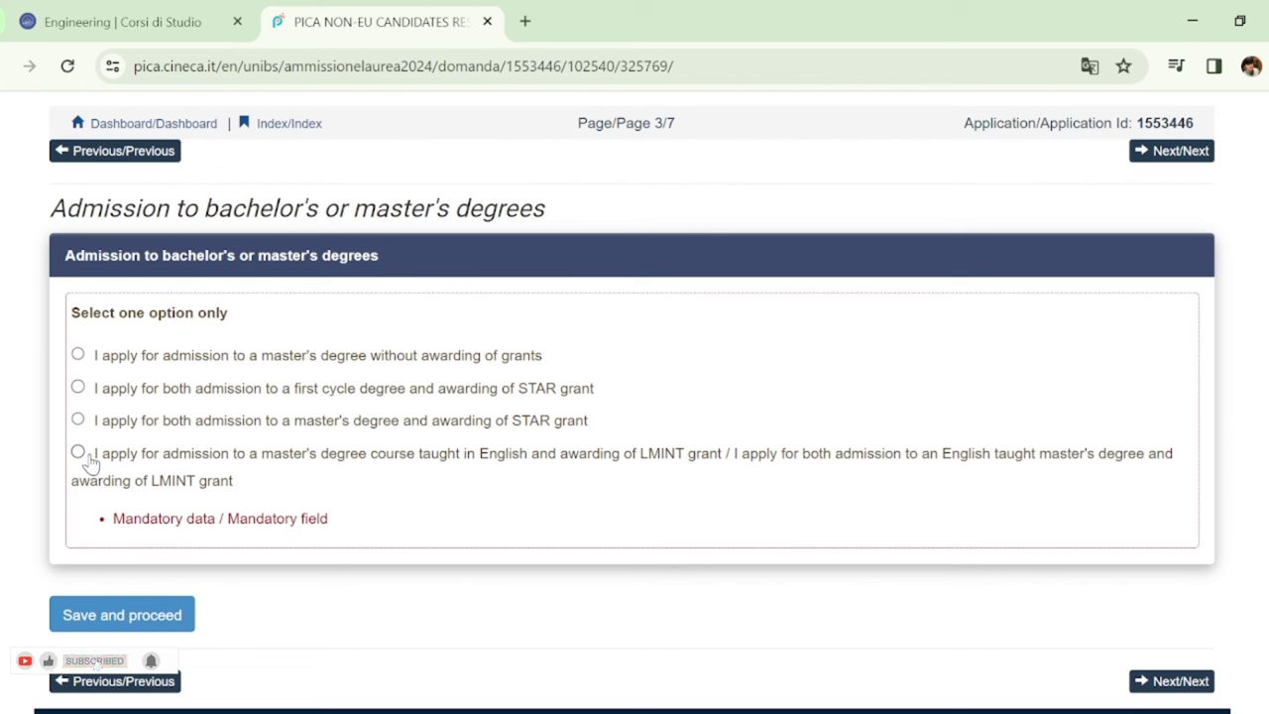
left_click(114, 615)
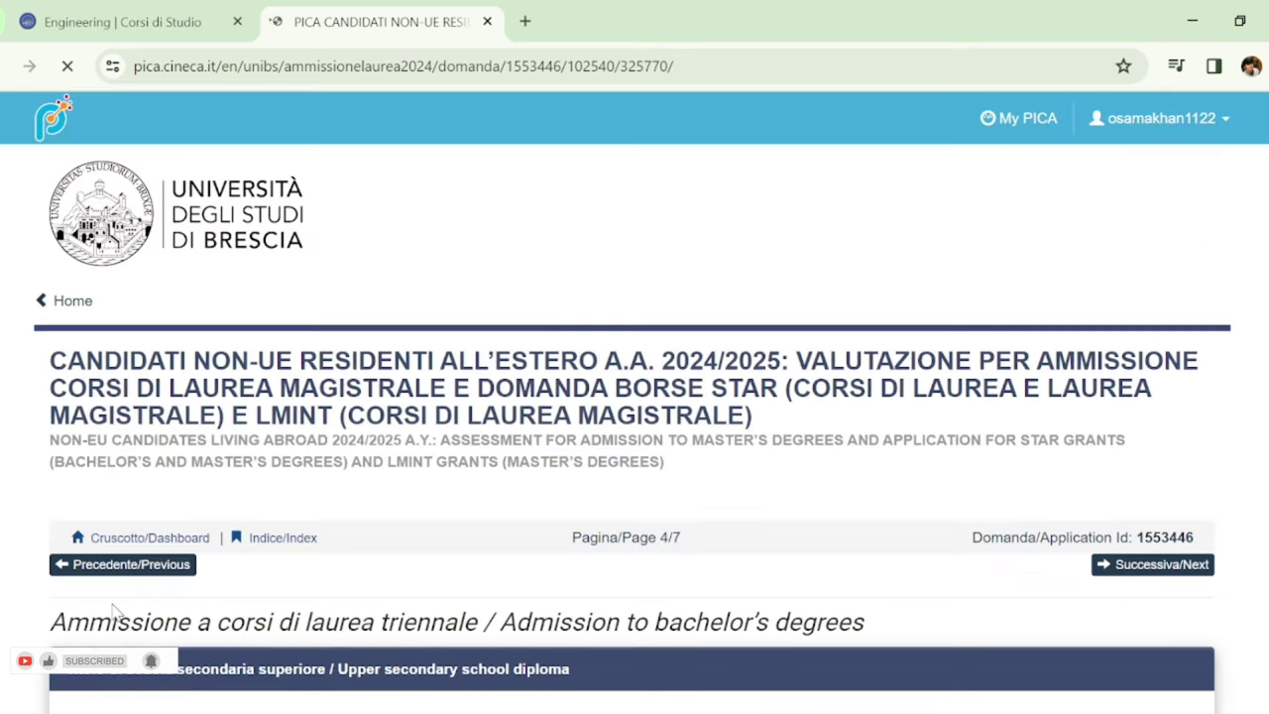
scroll(863, 552, "down", 2)
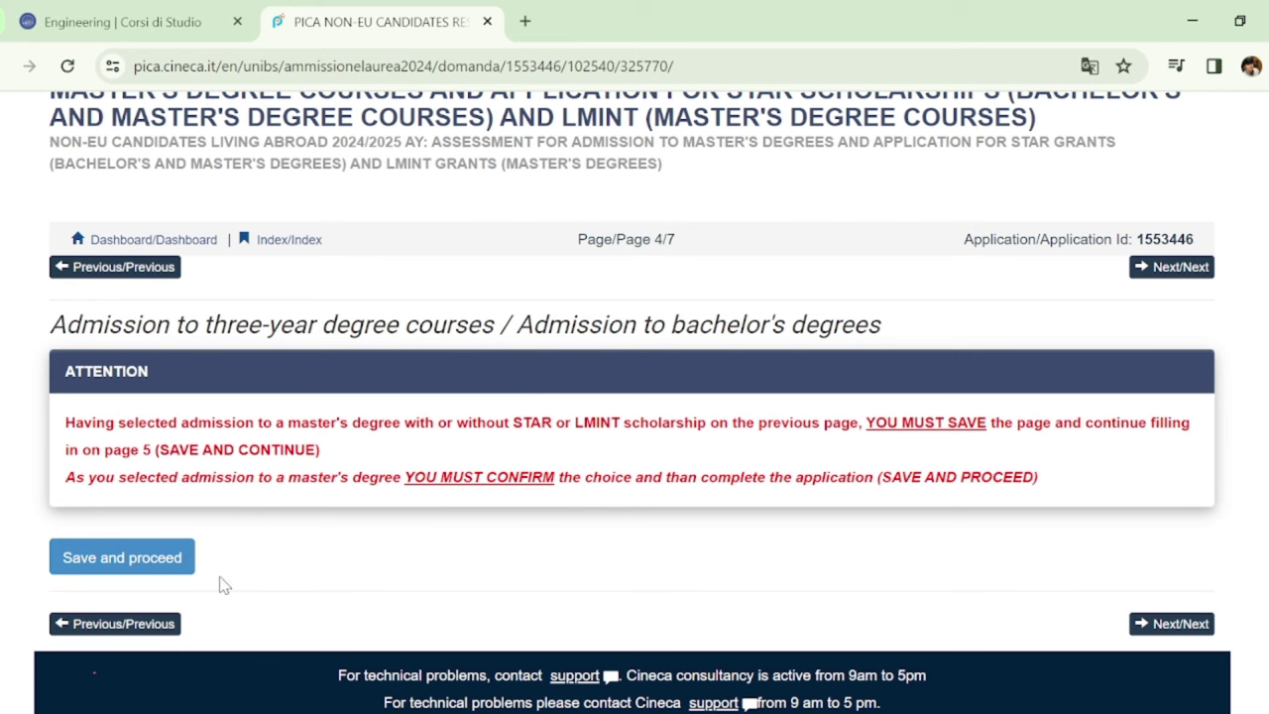
Acknowledge the ATTENTION notice and save page 4 to confirm the master's choice
left_click(117, 558)
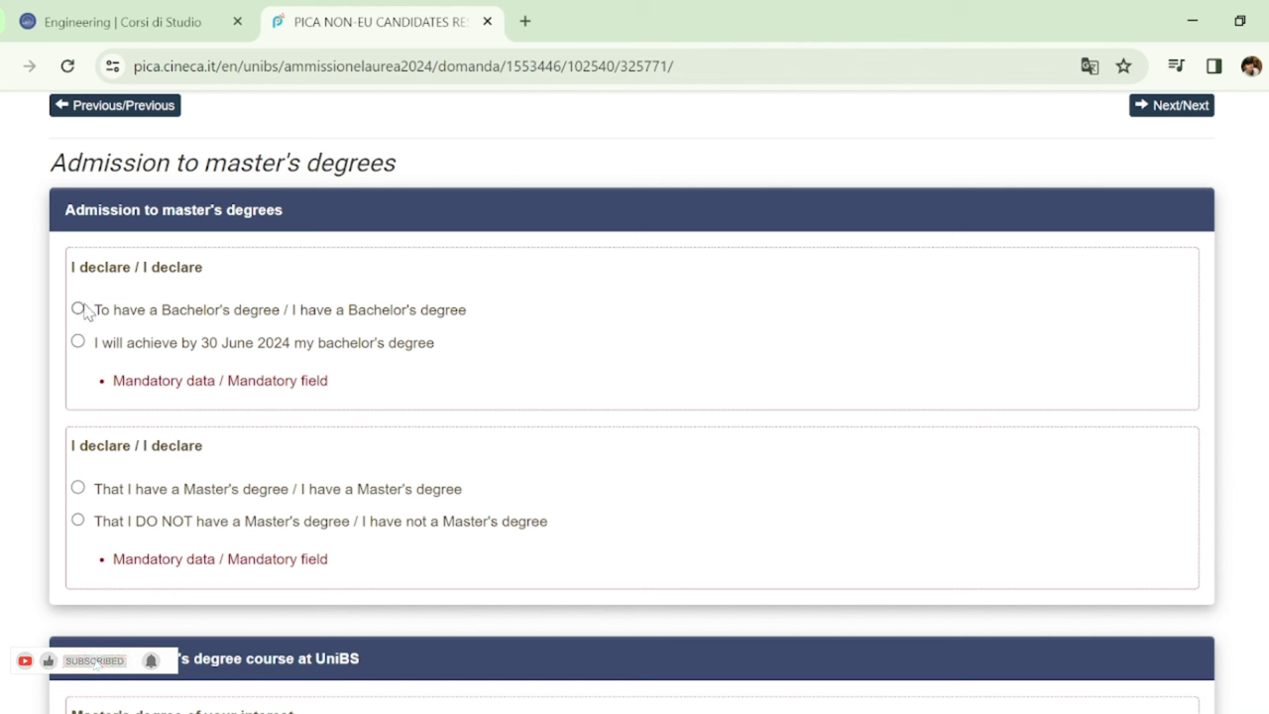
Declare holding a Bachelor's degree and bring up the empty degree details fields
left_click(78, 310)
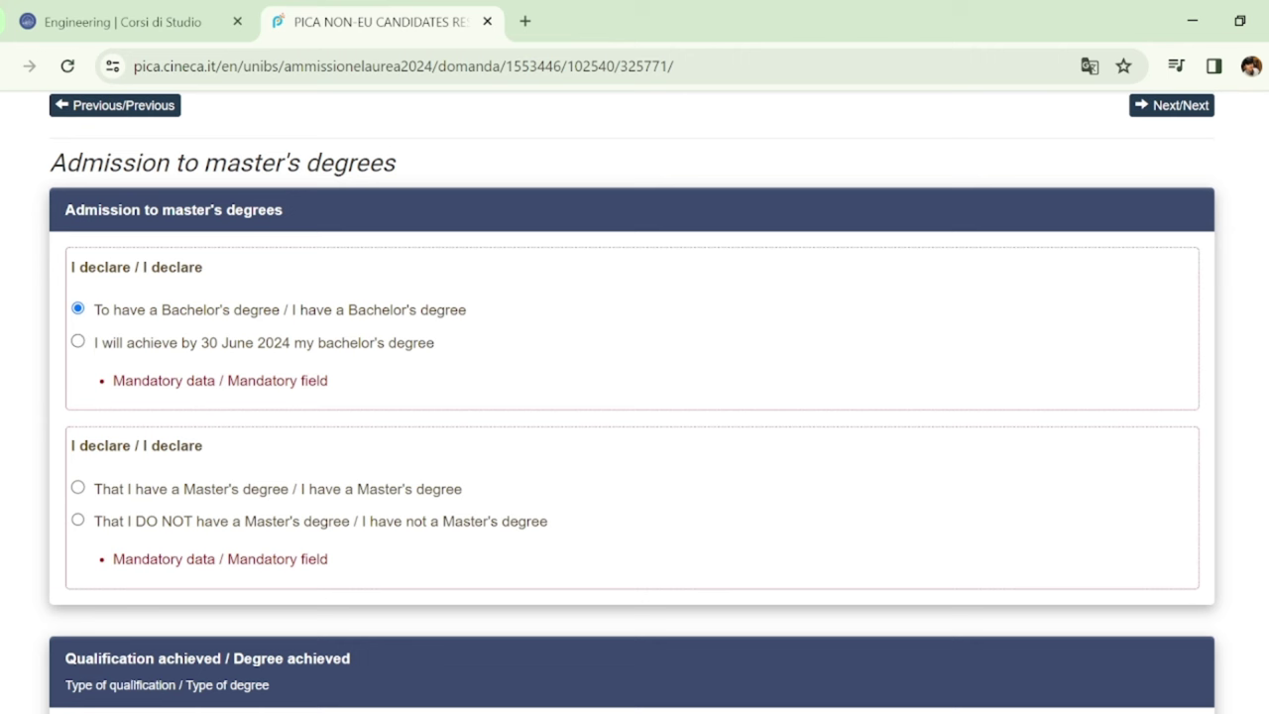
scroll(634, 396, "down", 3)
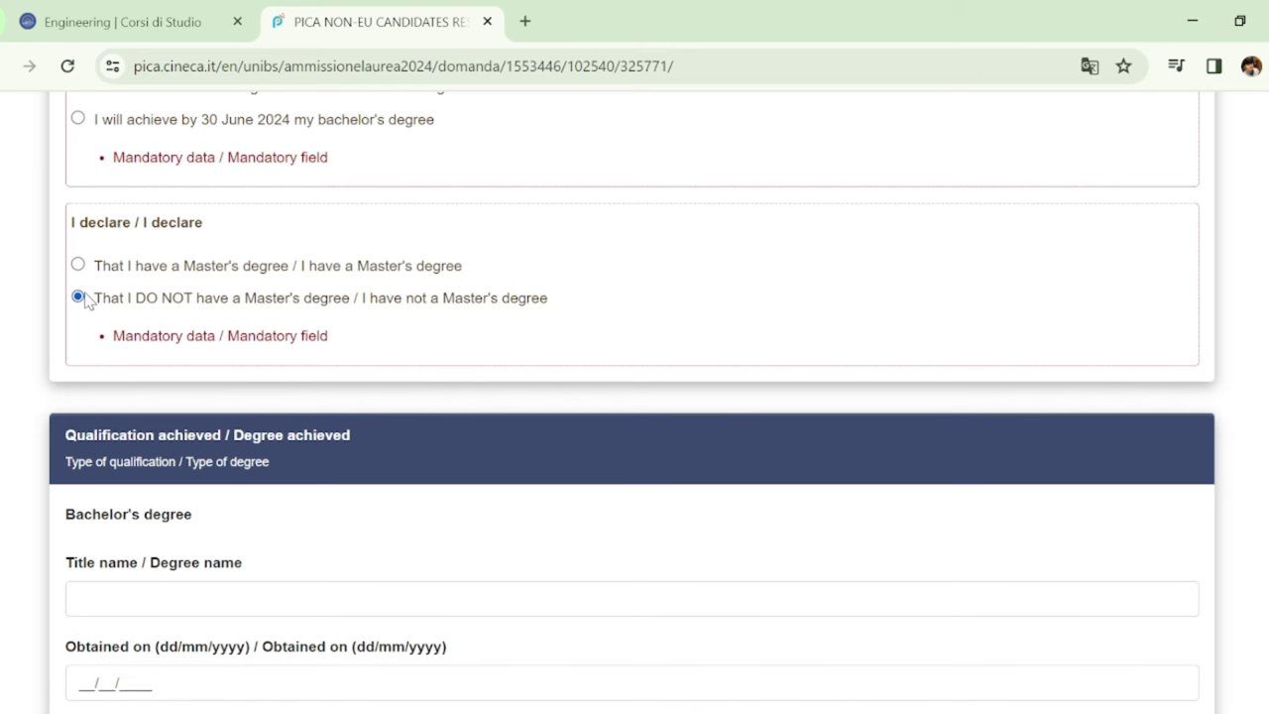
scroll(634, 396, "down", 3)
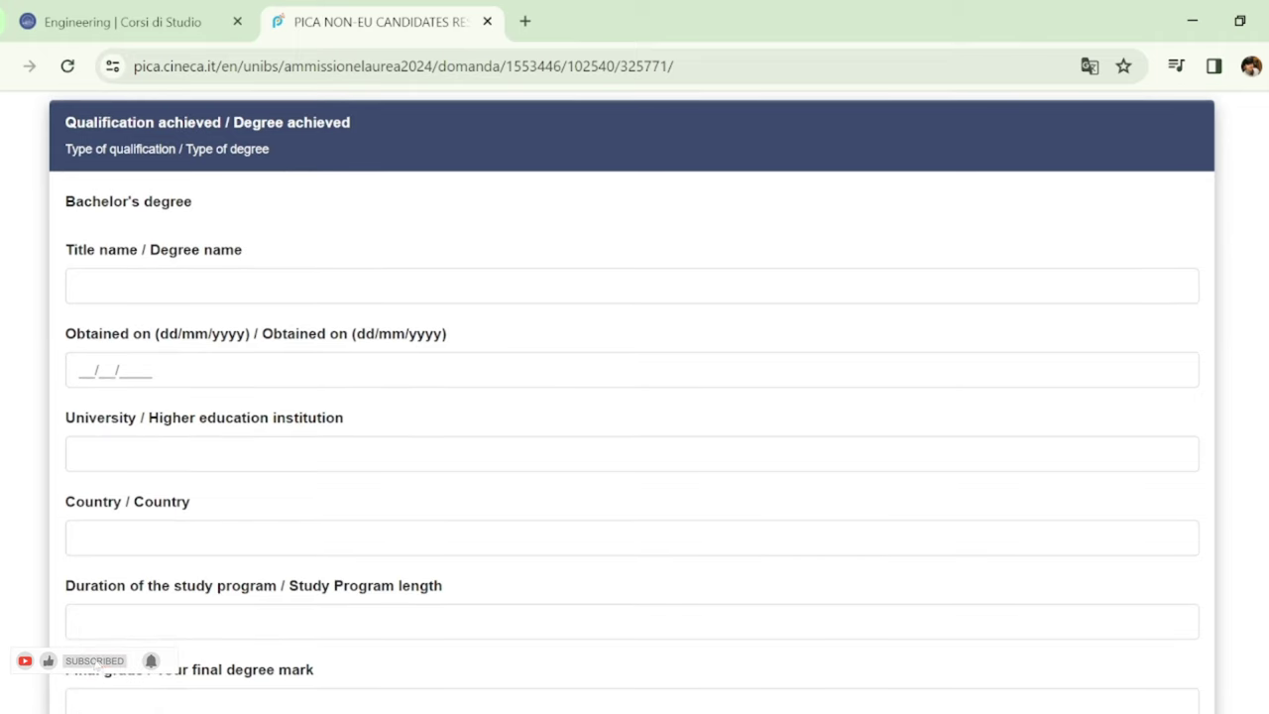
scroll(1259, 436, "down", 9)
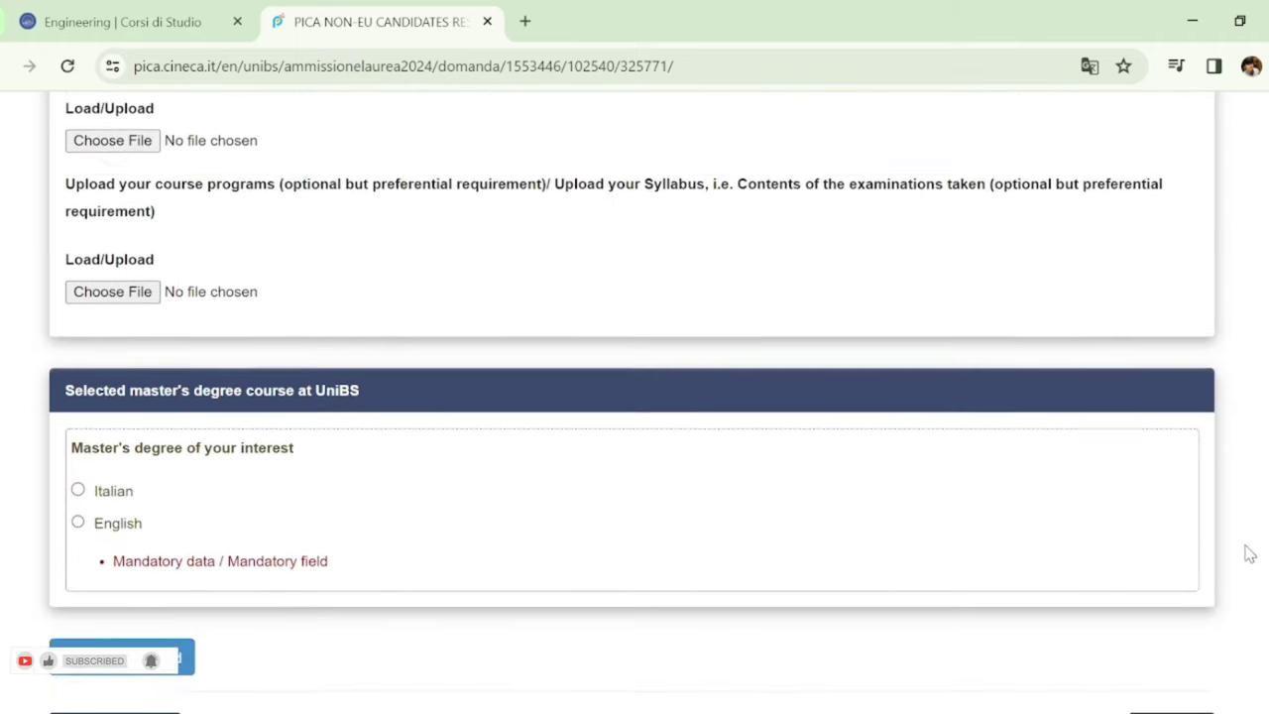
scroll(1249, 555, "down", 1)
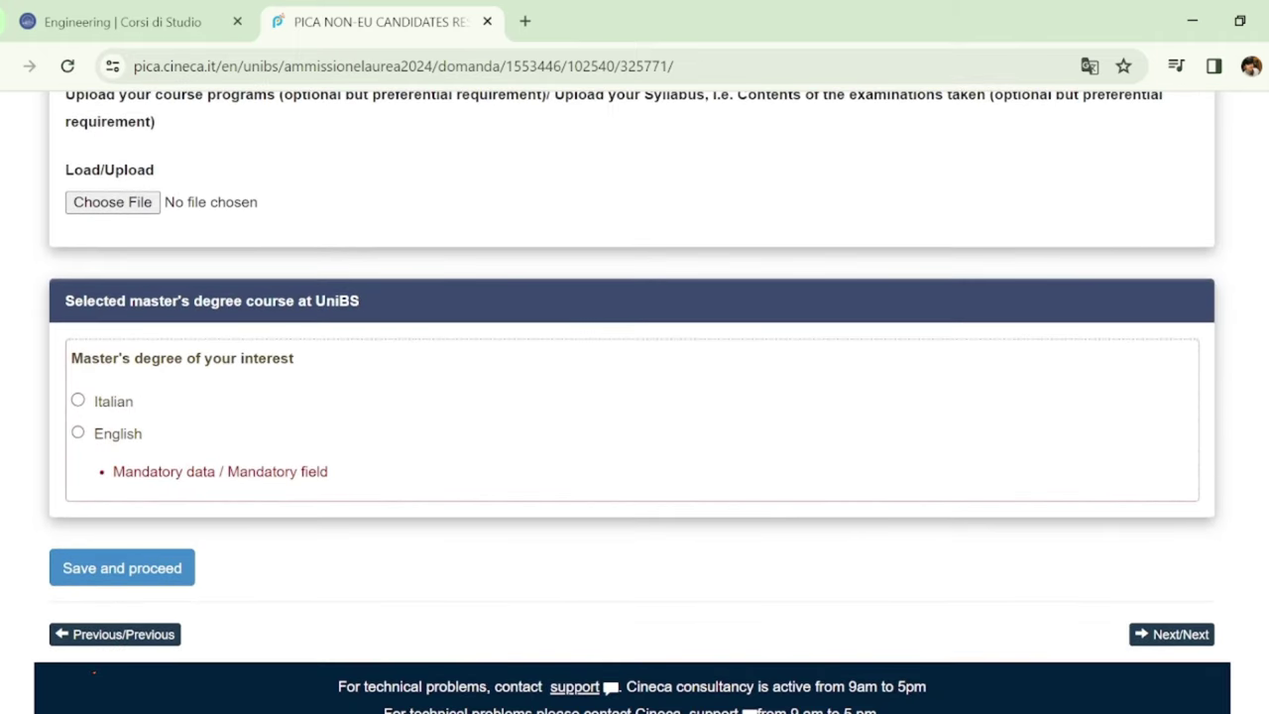
scroll(634, 396, "up", 10)
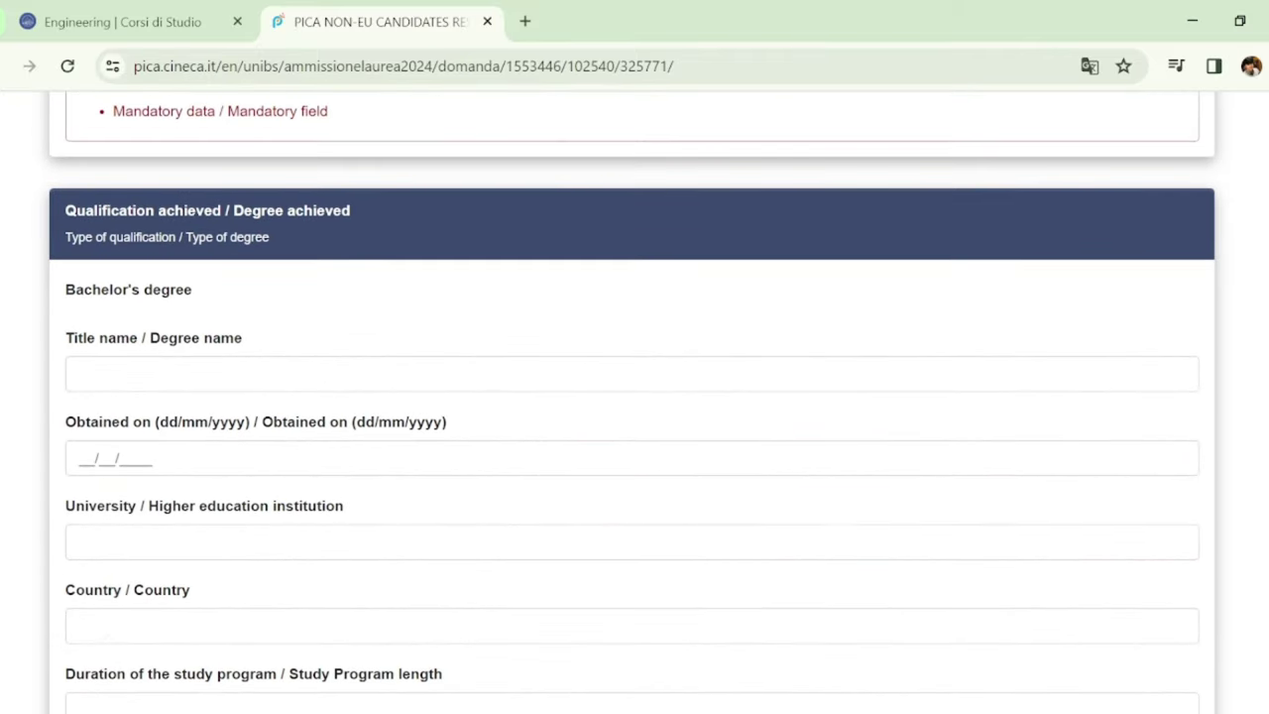
left_click(707, 361)
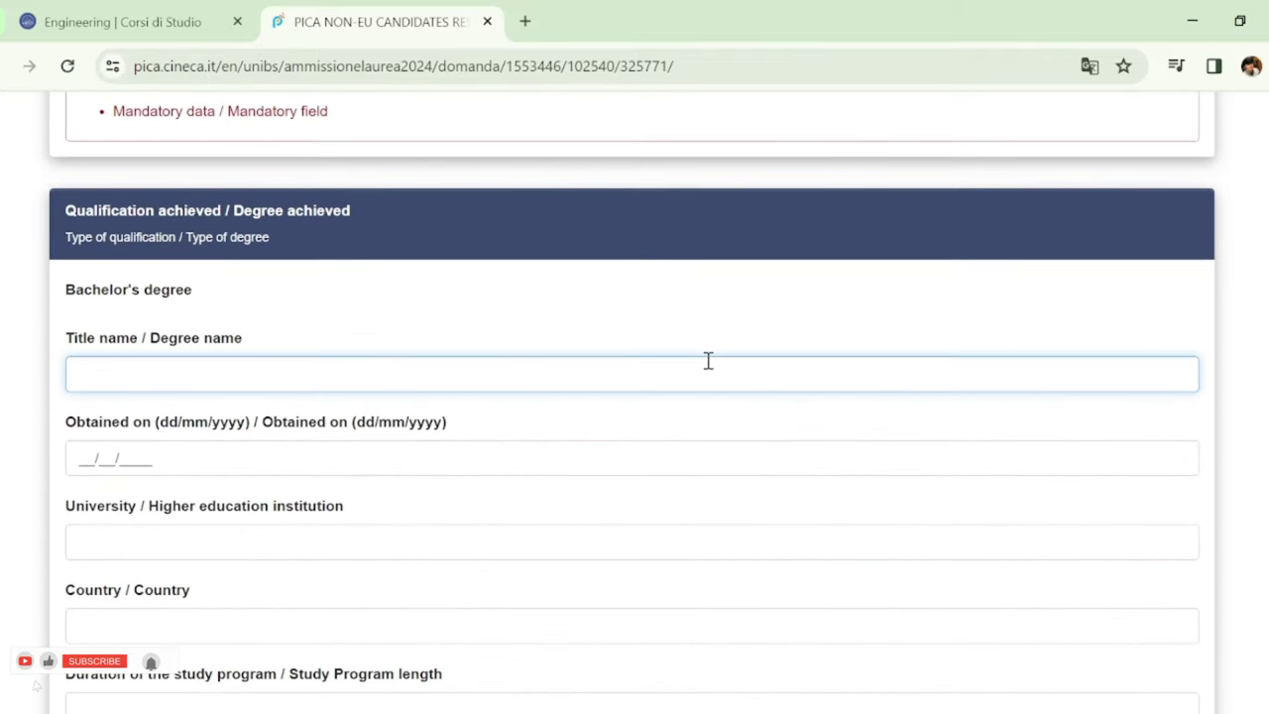
Enter degree name 'na', date 04/01/2024, university 'na' and country Pakistan
type("na")
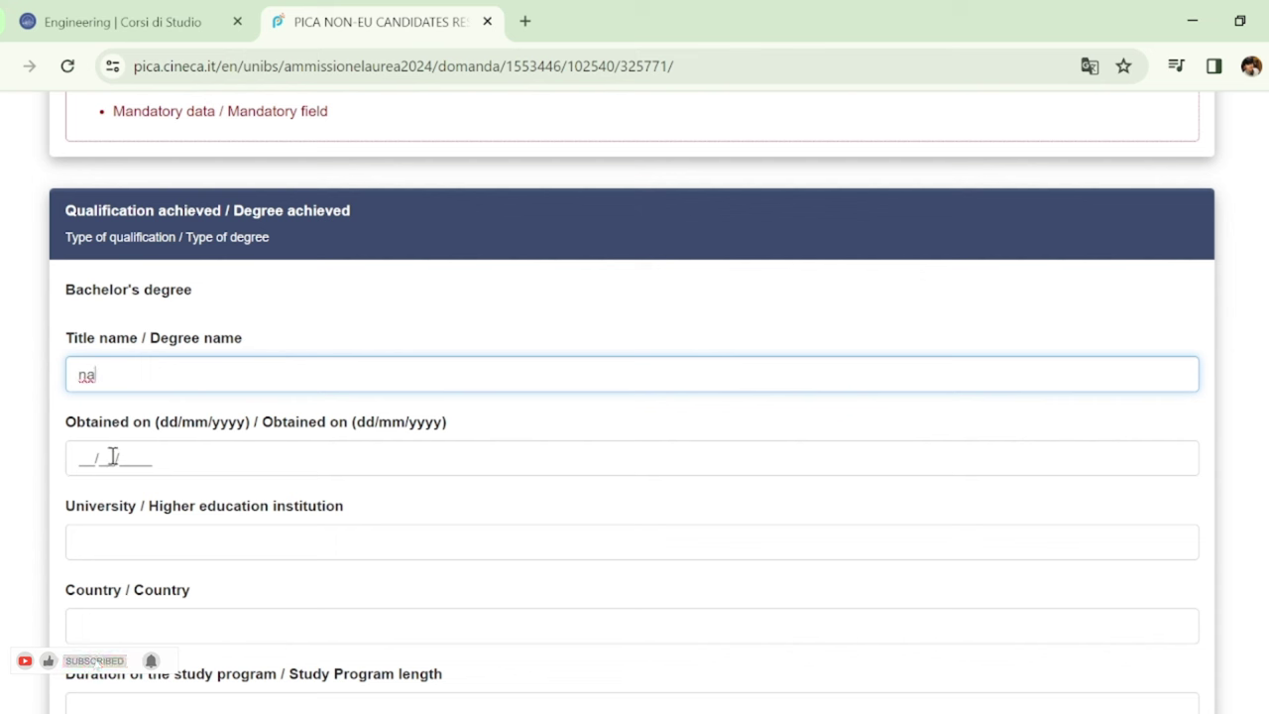
left_click(112, 456)
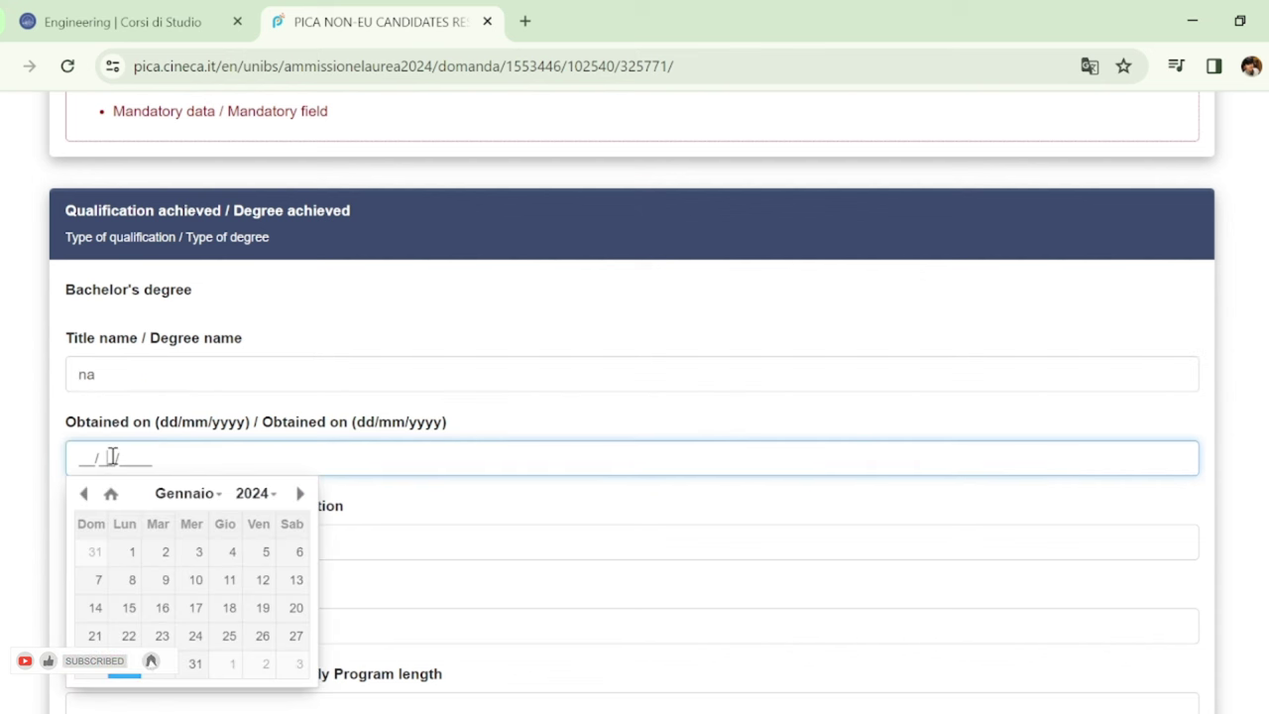
left_click(212, 561)
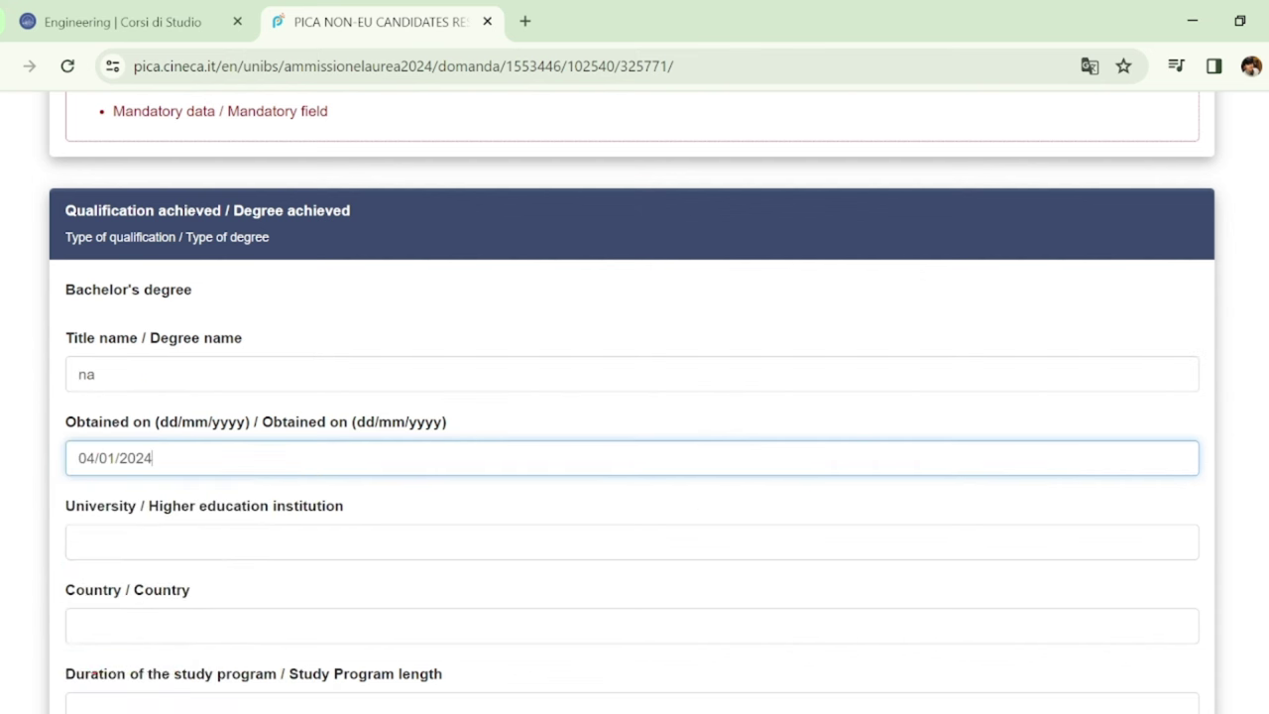
scroll(986, 359, "down", 2)
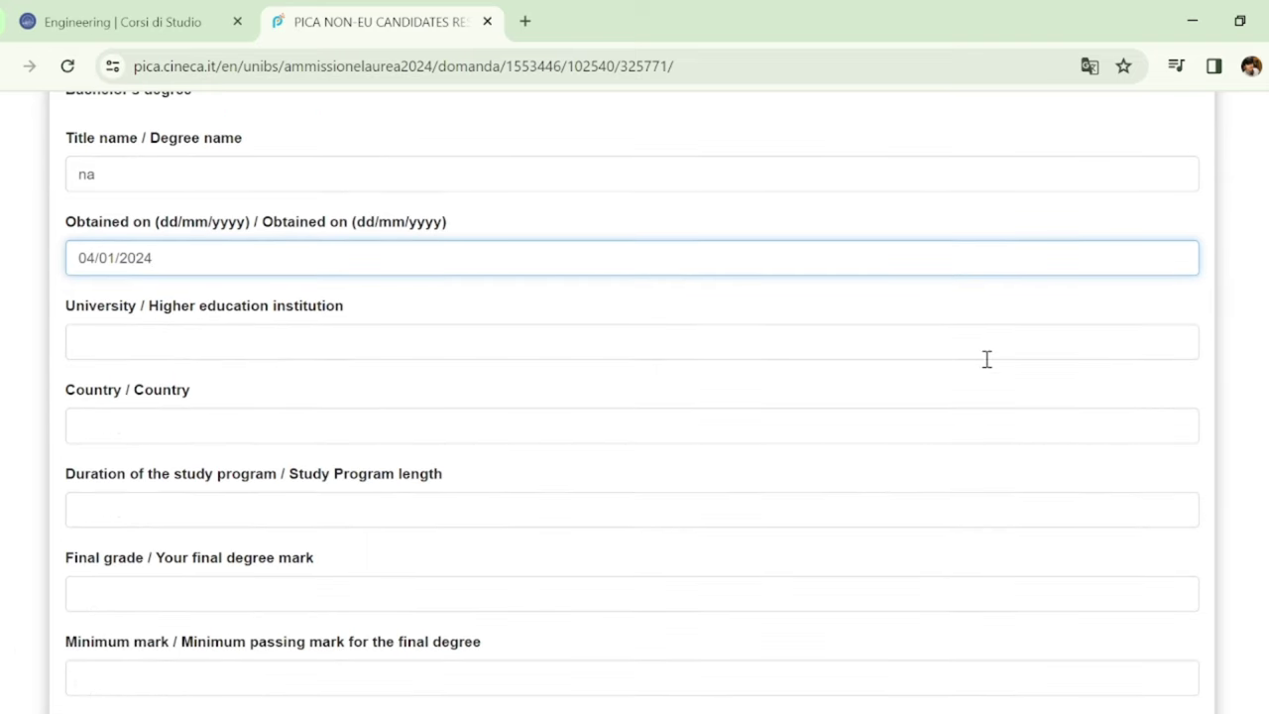
left_click(952, 346)
type("na")
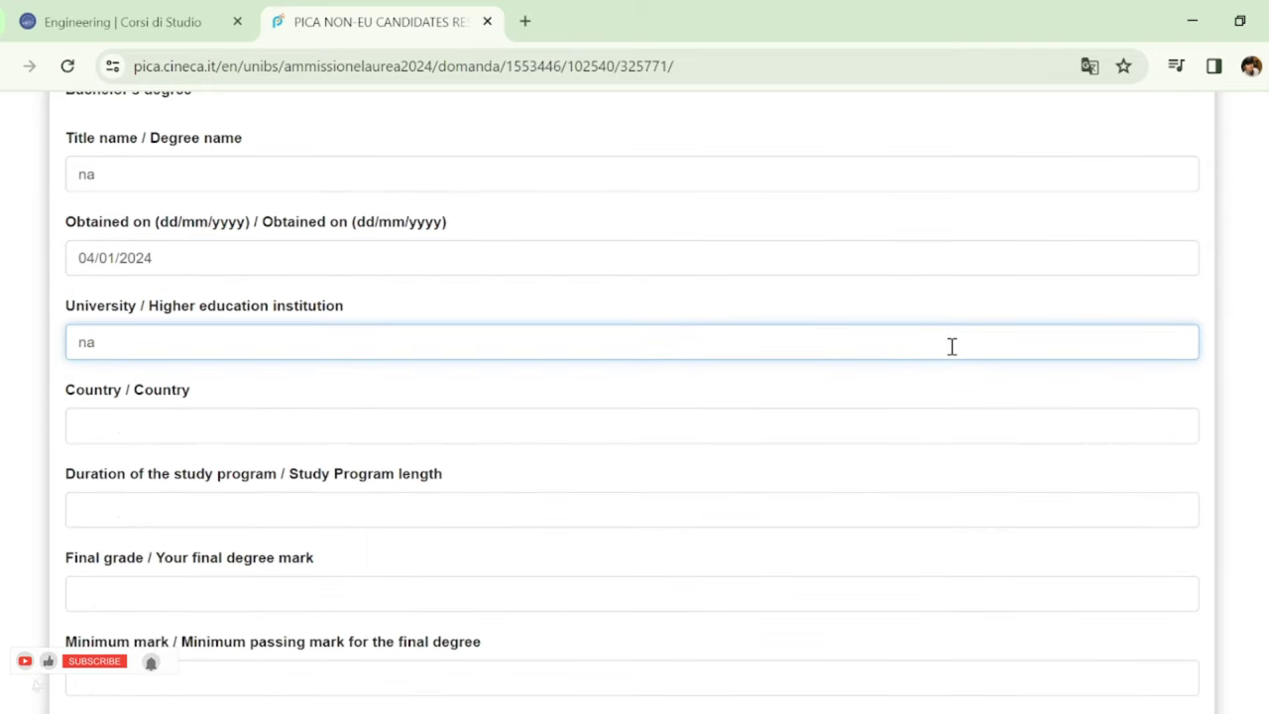
left_click(891, 414)
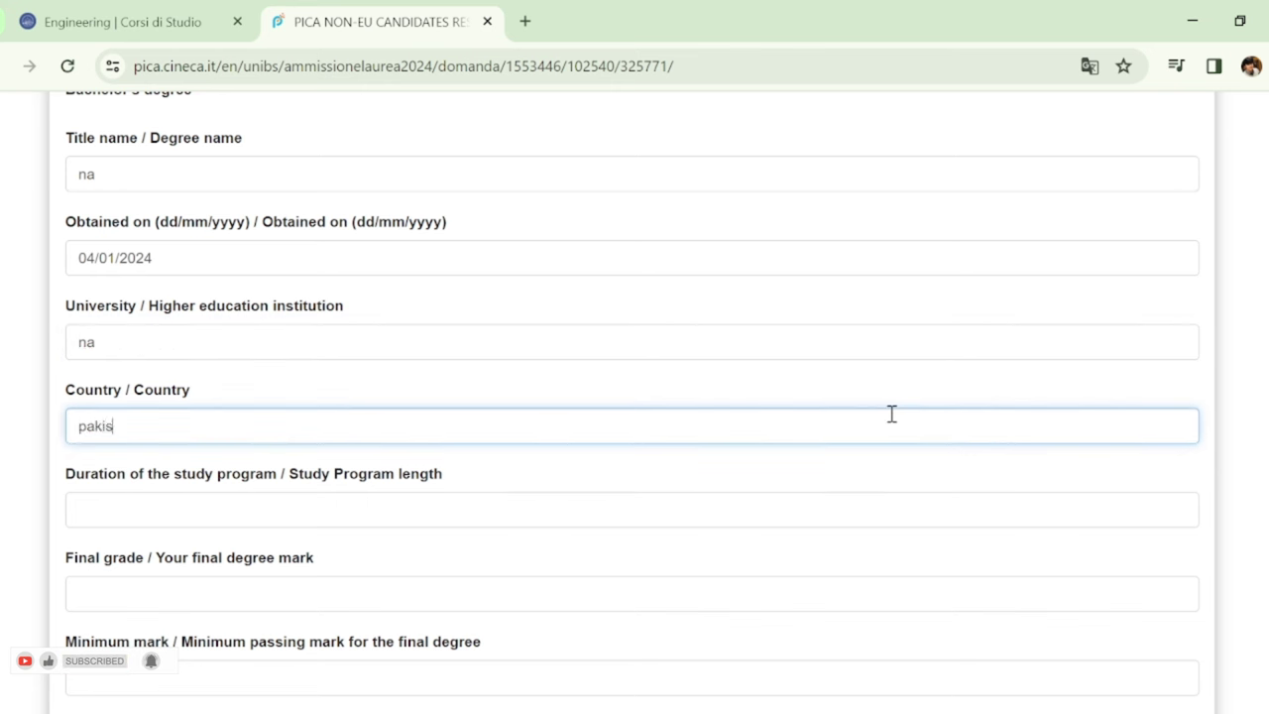
type("n")
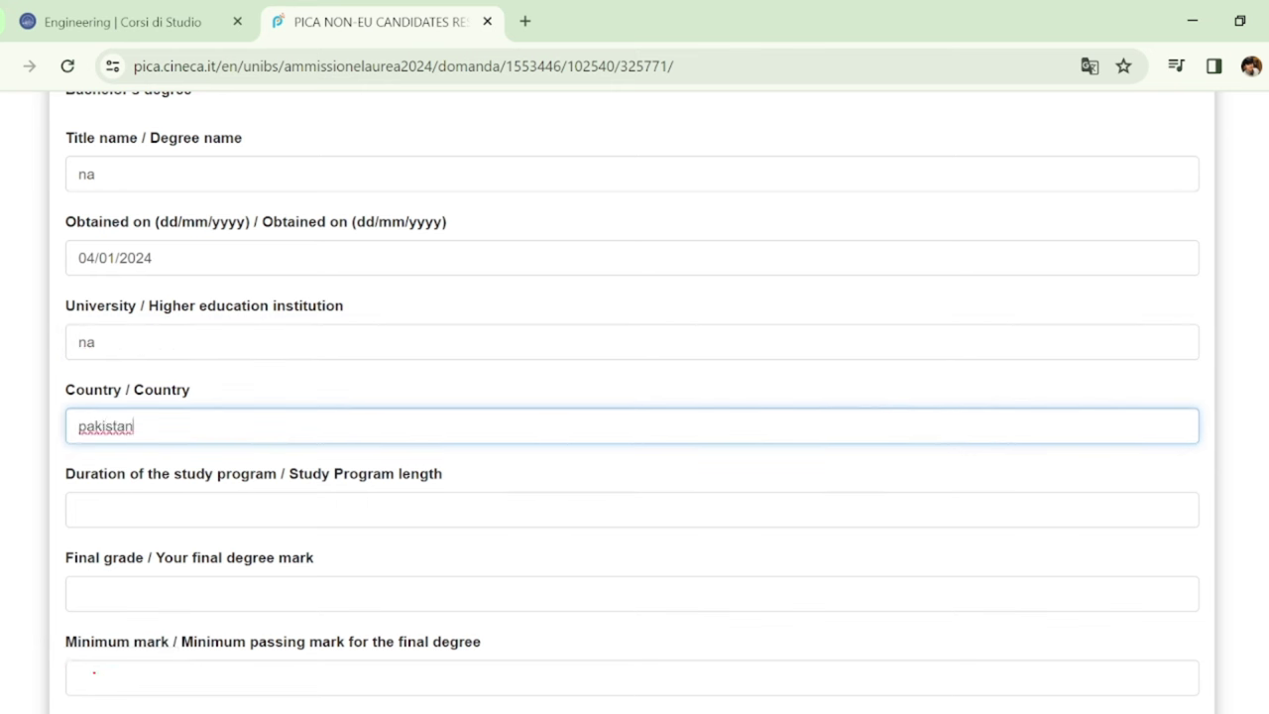
Enter duration 4 years, final grade 3.9, minimum mark 1.5 and maximum mark 4
scroll(940, 317, "down", 2)
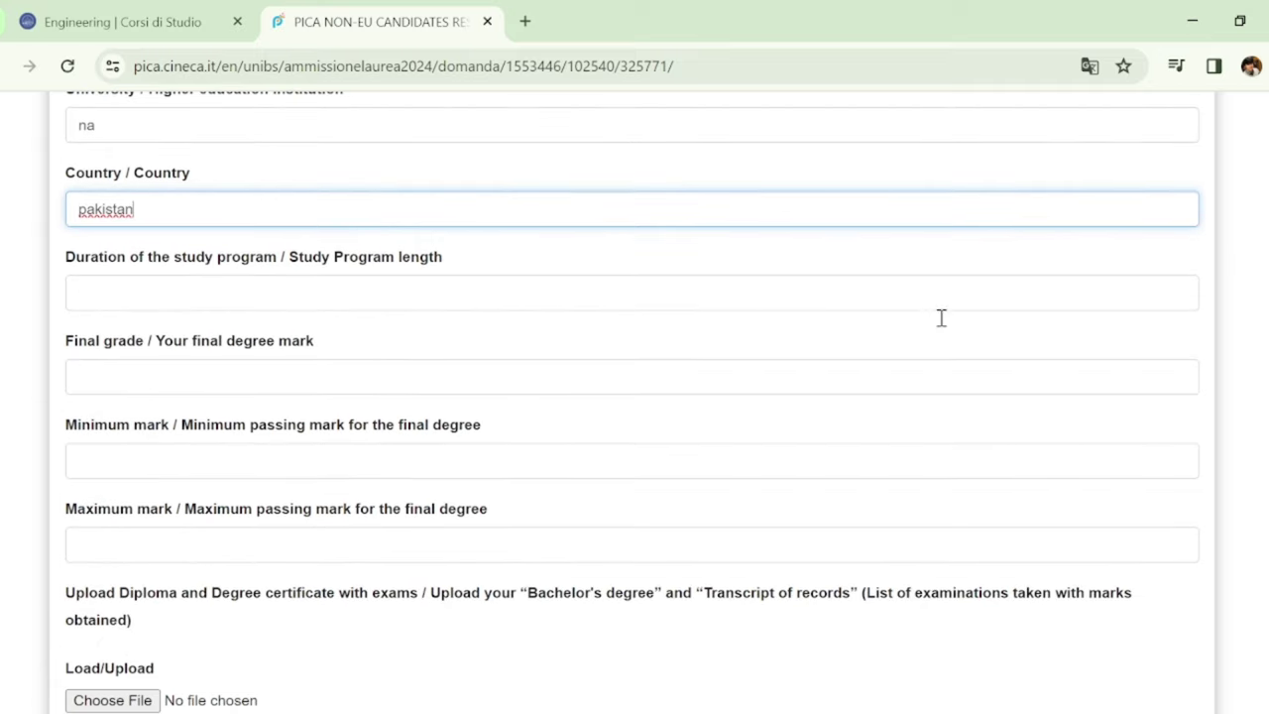
left_click(753, 295)
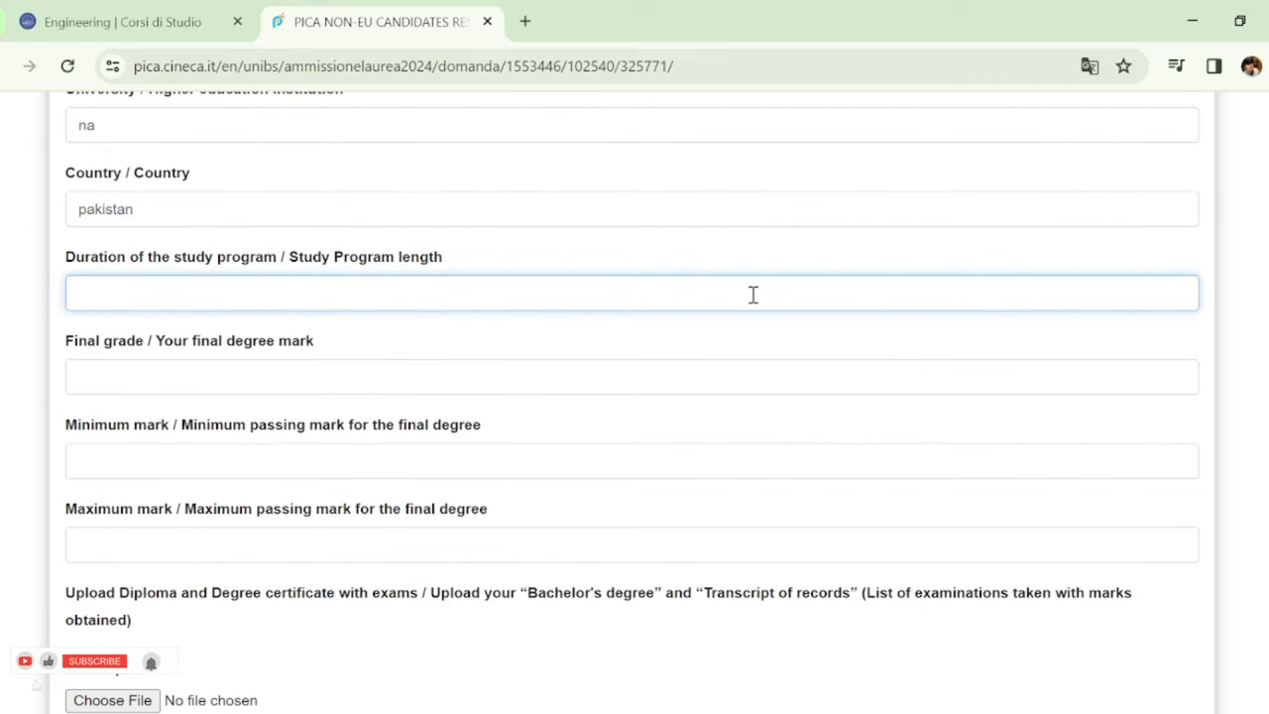
type("4")
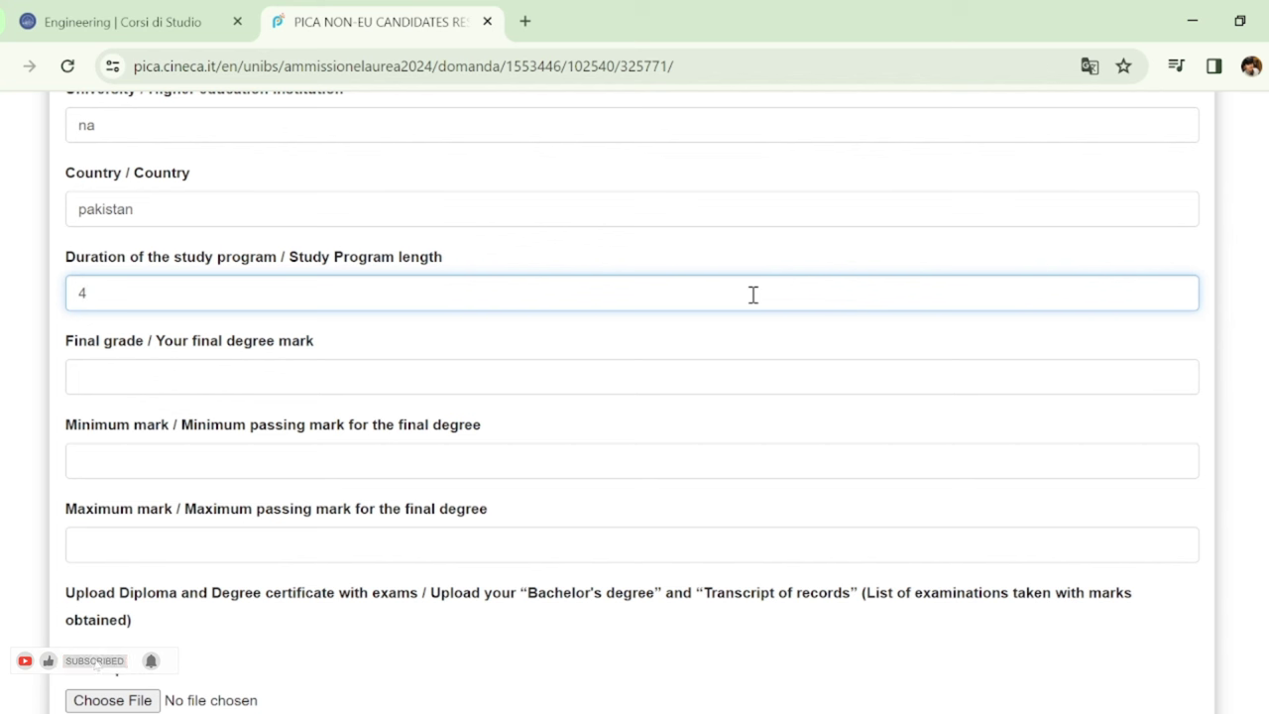
left_click(611, 381)
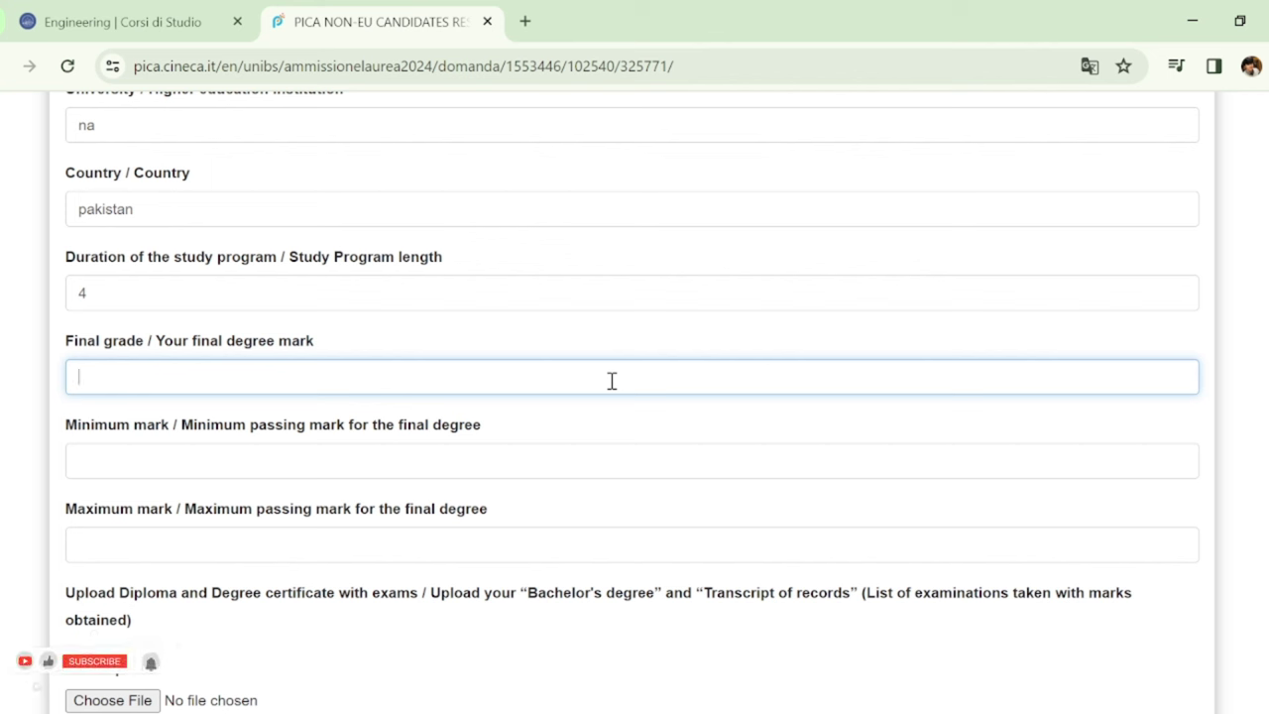
type("3.")
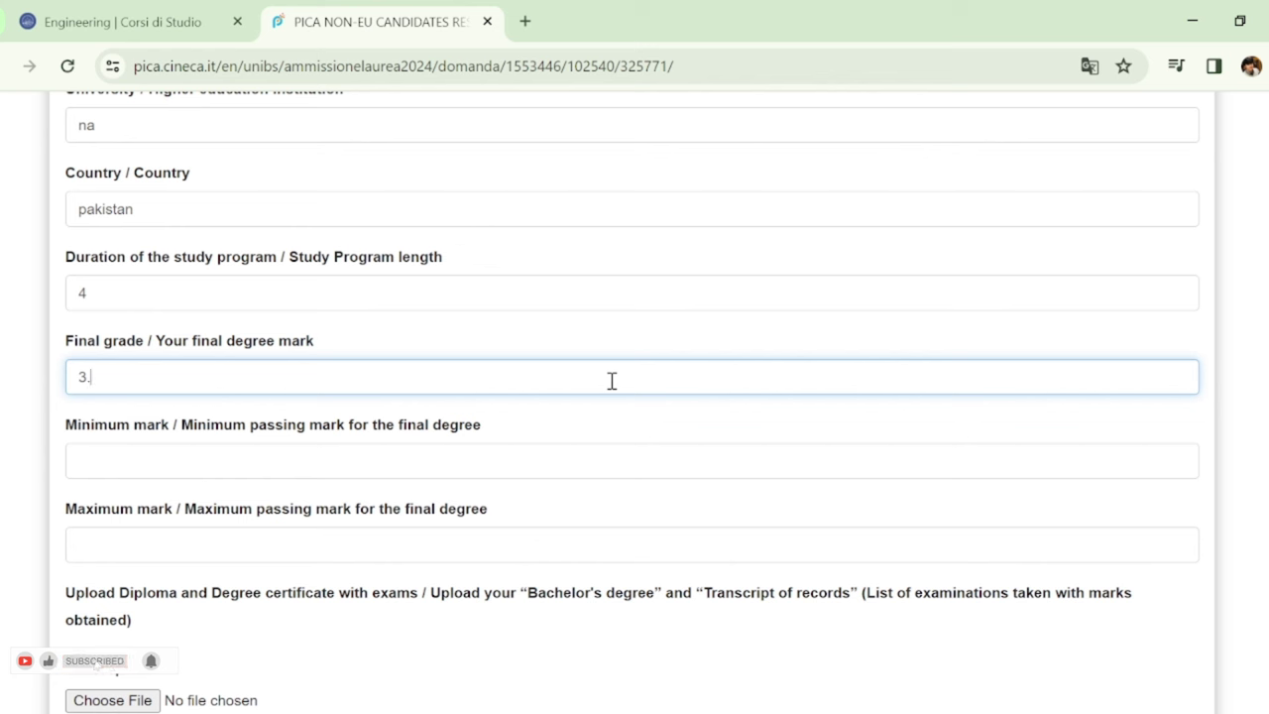
type("9")
left_click(198, 458)
scroll(198, 439, "down", 1)
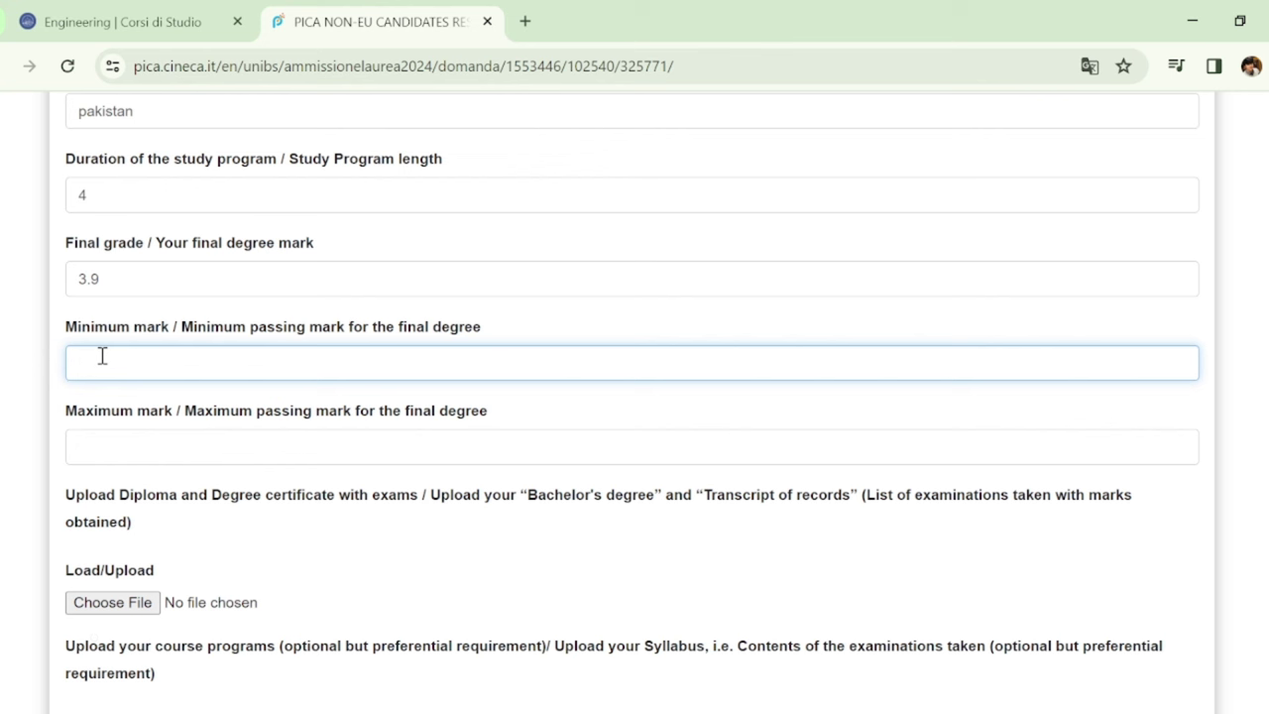
type("1")
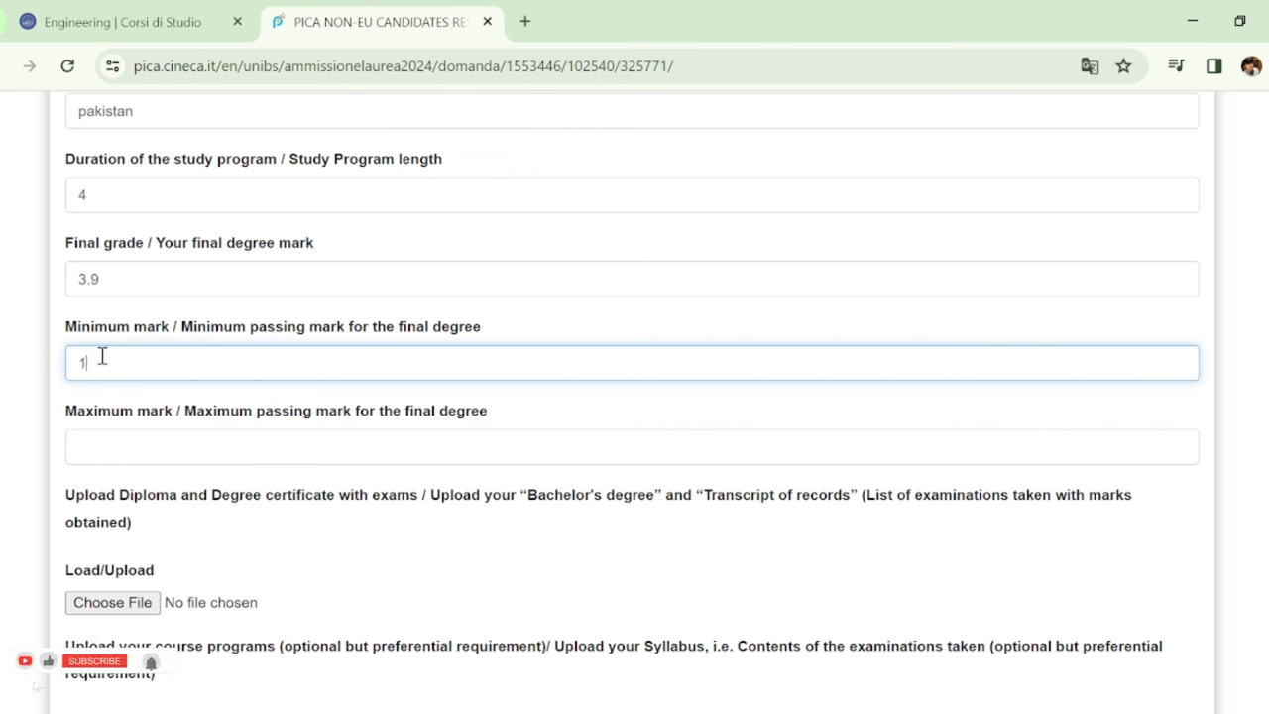
type(".5")
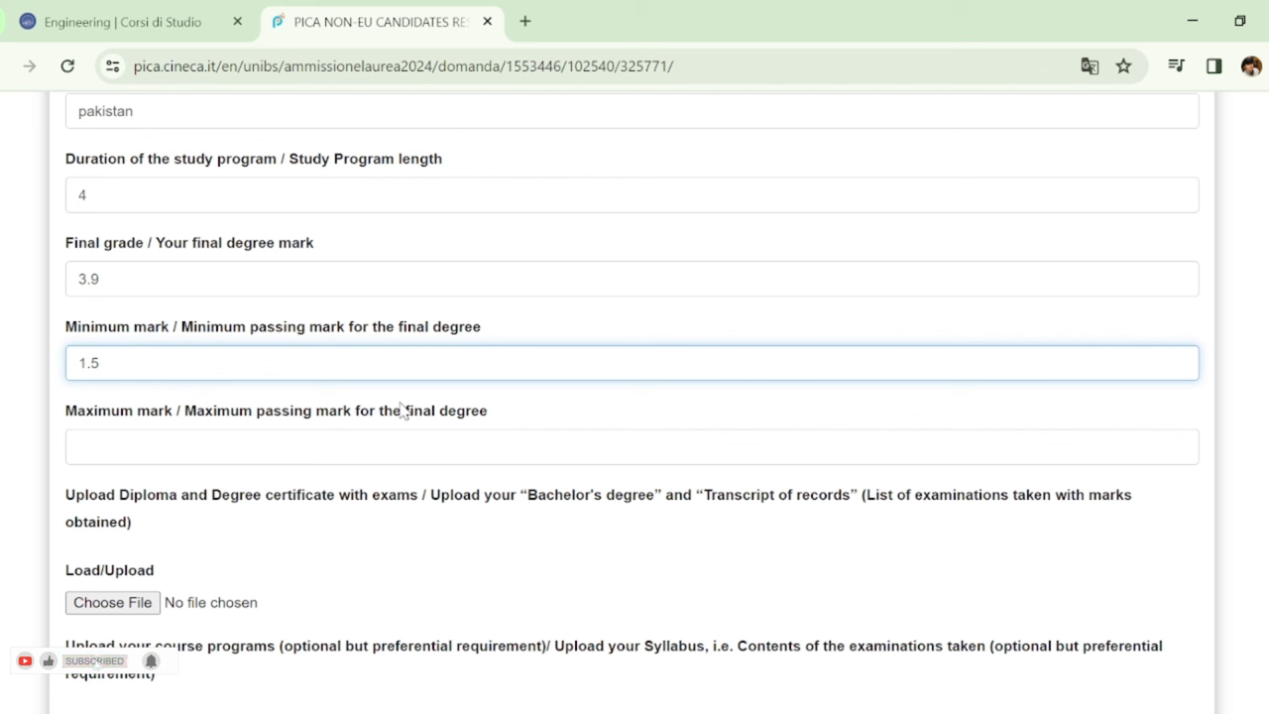
left_click(358, 439)
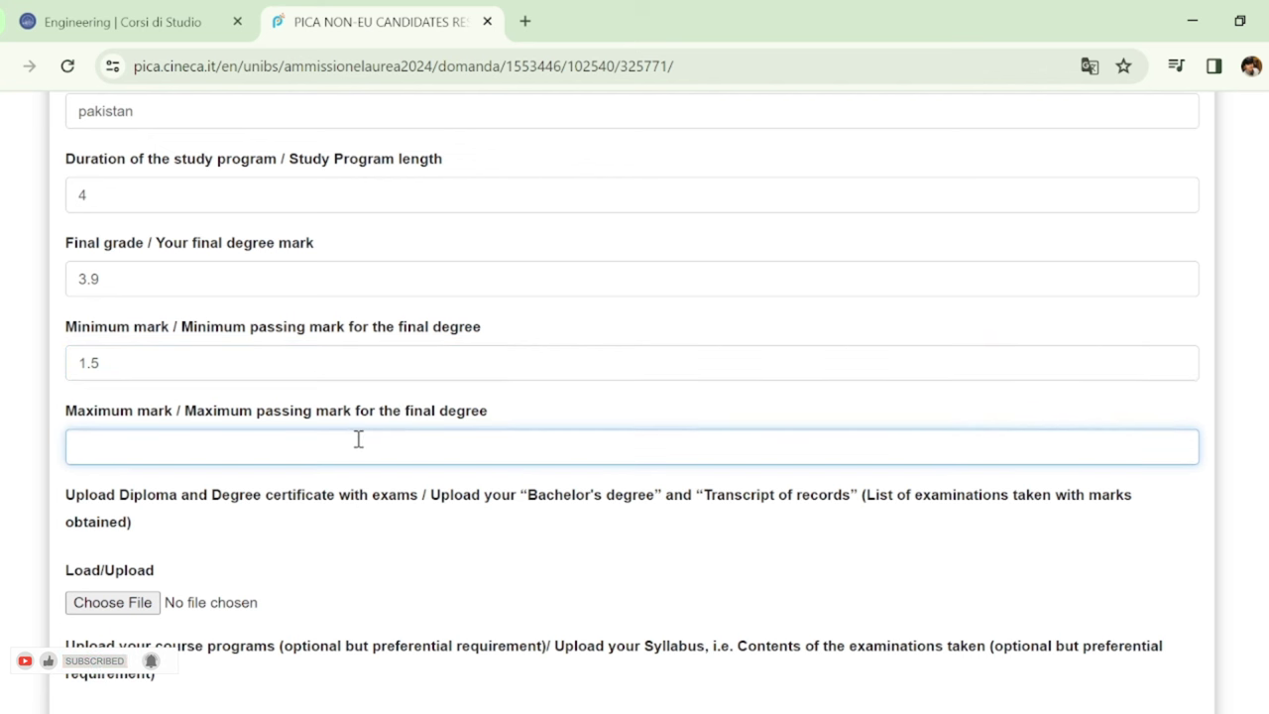
type("4")
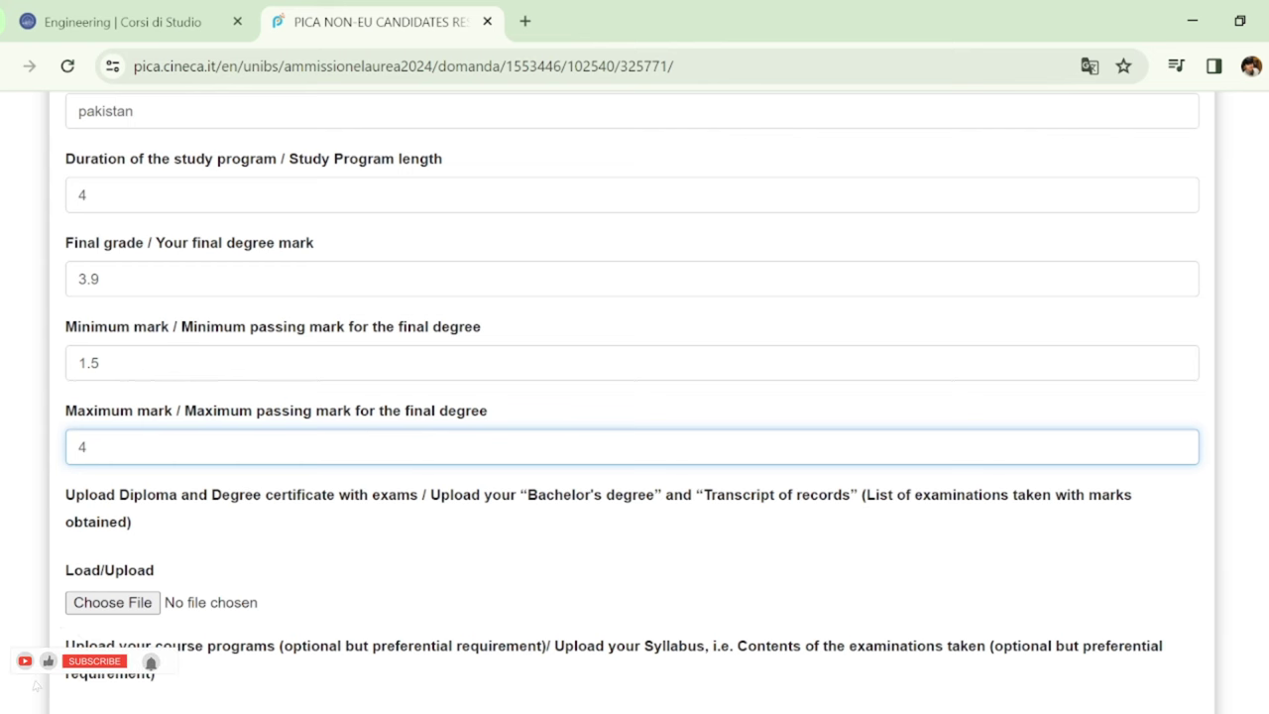
scroll(635, 397, "down", 2)
scroll(634, 397, "up", 1)
scroll(635, 396, "down", 2)
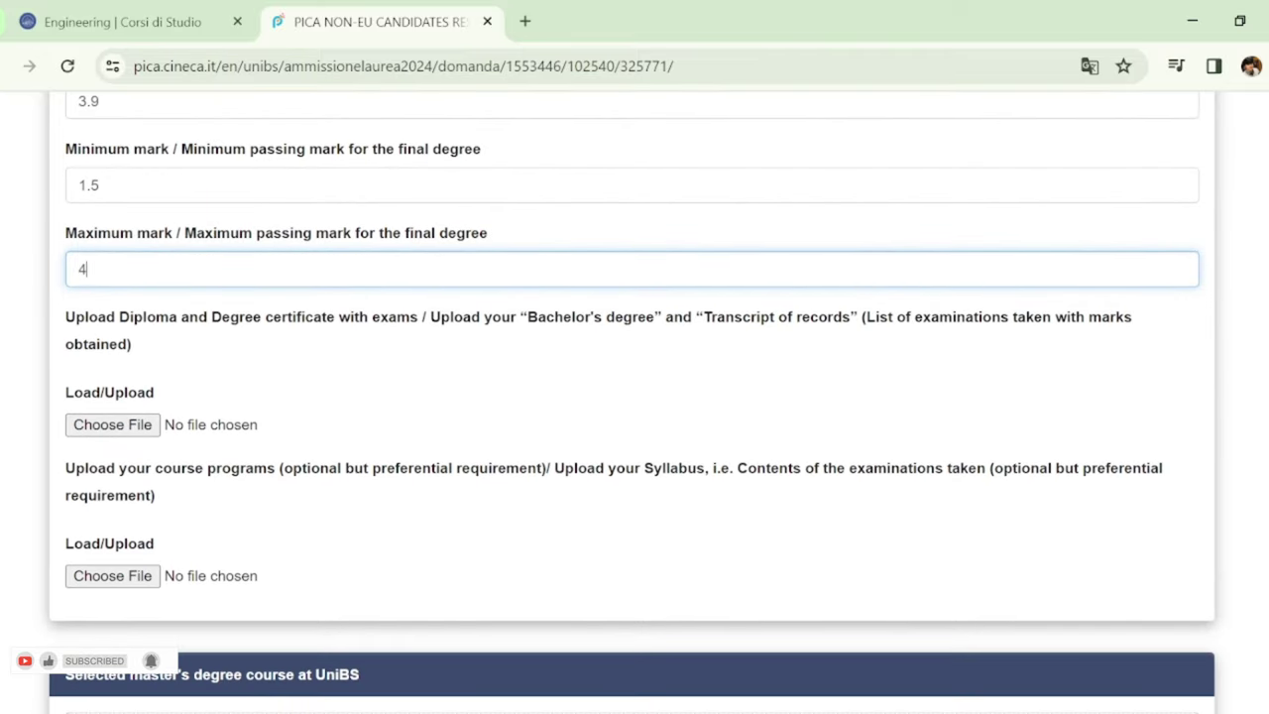
scroll(635, 397, "down", 1)
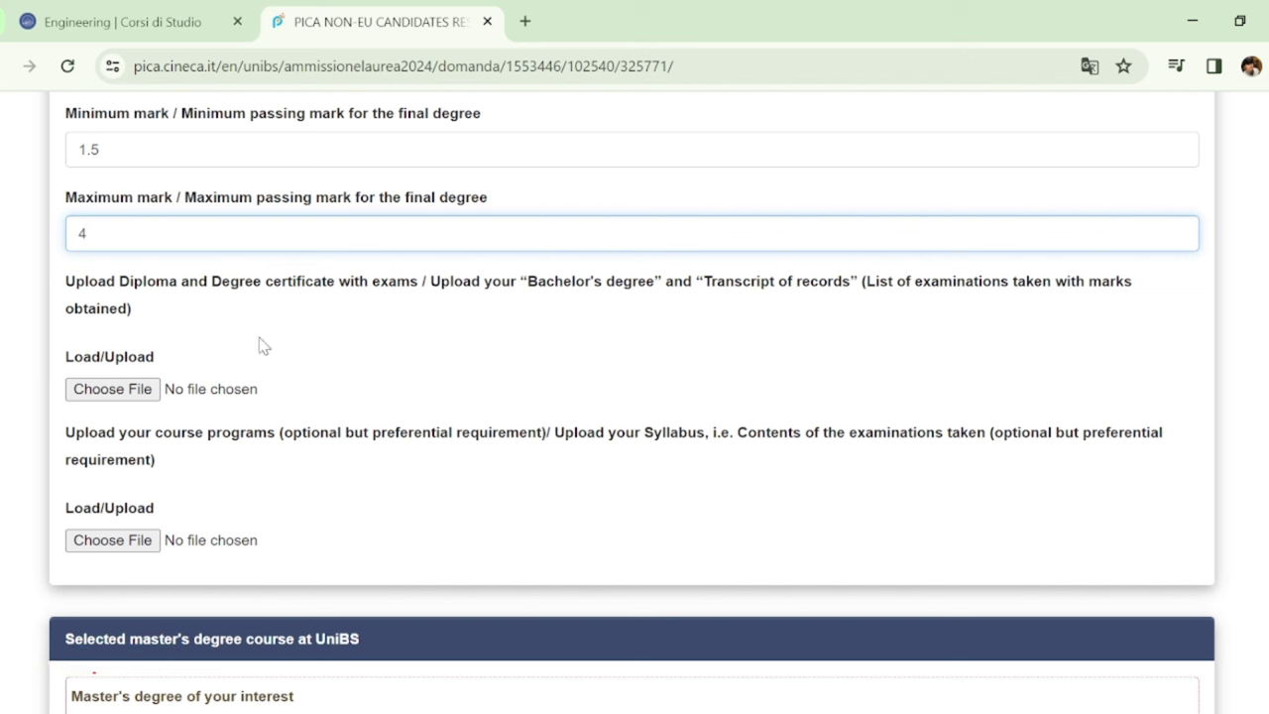
Attach the diploma and transcript PDF, and choose an English-taught master's degree
left_click(141, 389)
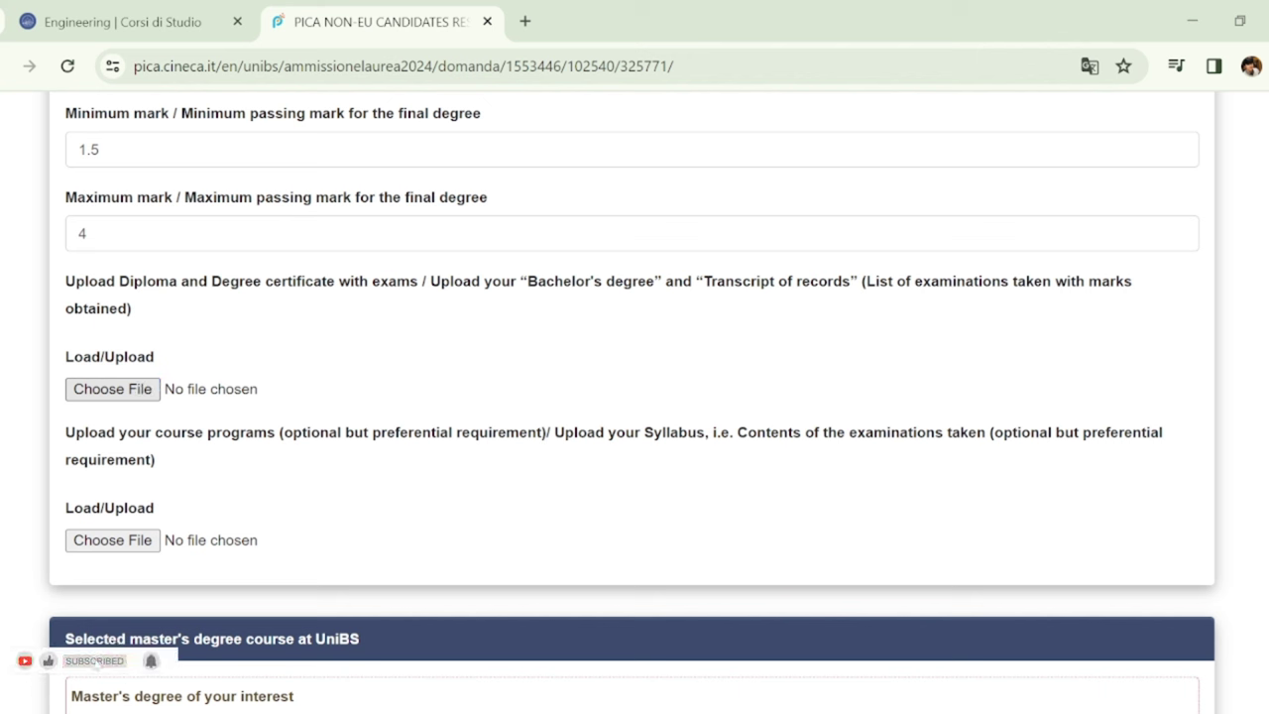
key("Return")
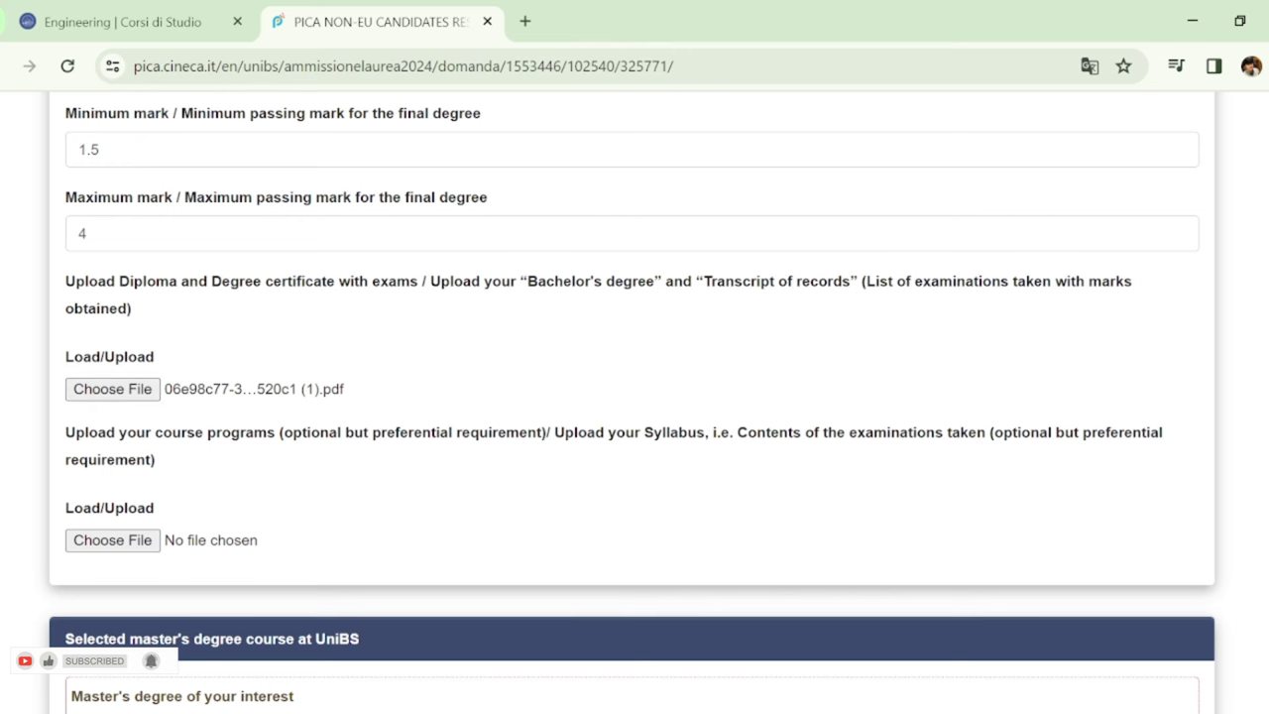
scroll(635, 396, "down", 2)
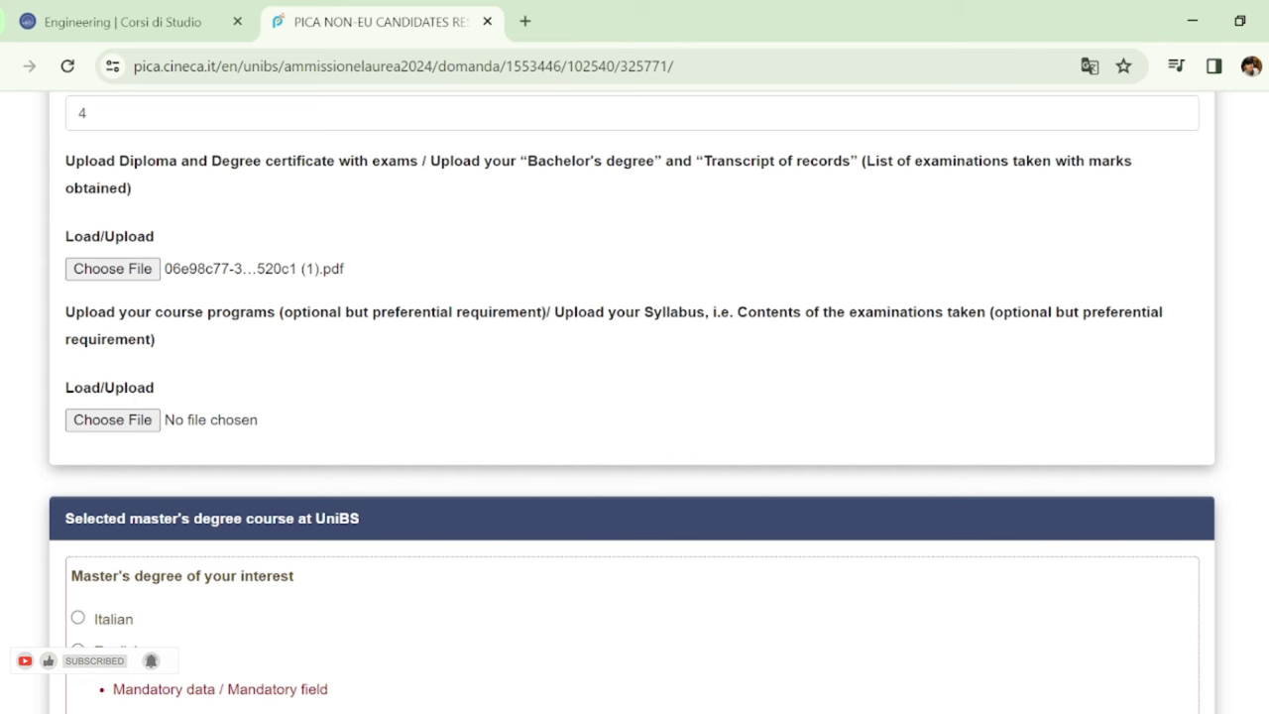
scroll(634, 396, "down", 2)
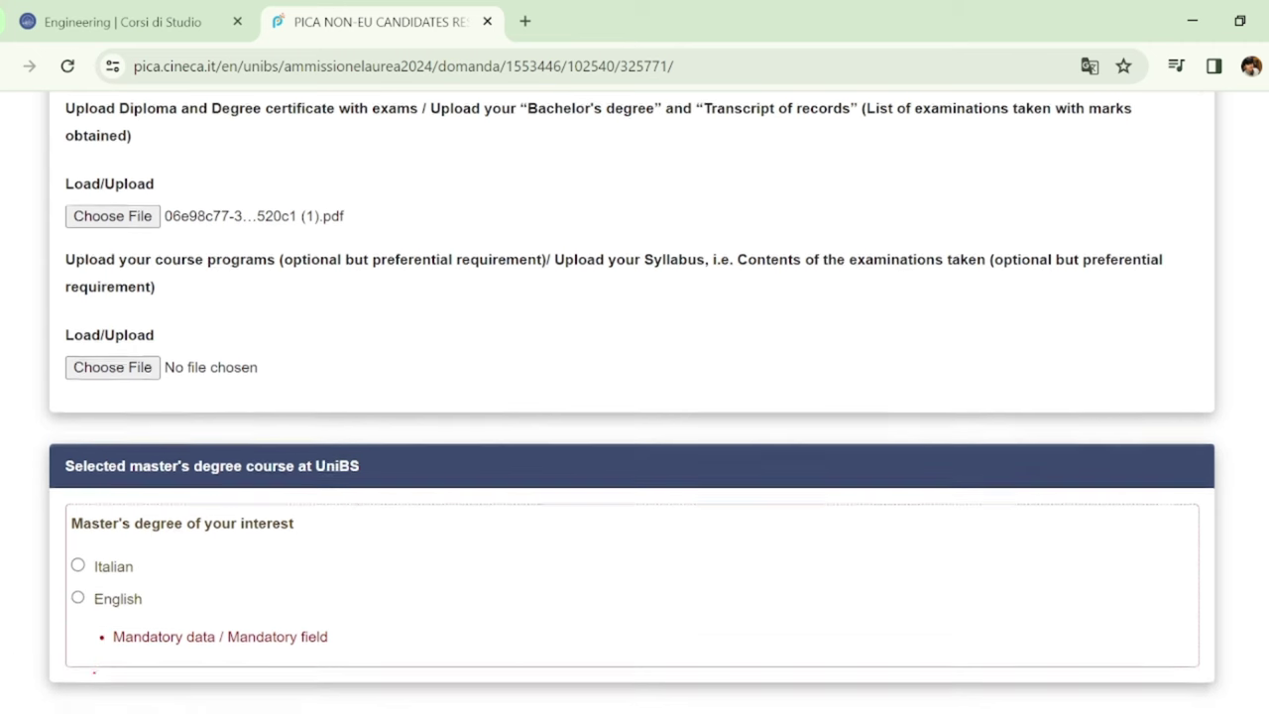
scroll(635, 397, "down", 2)
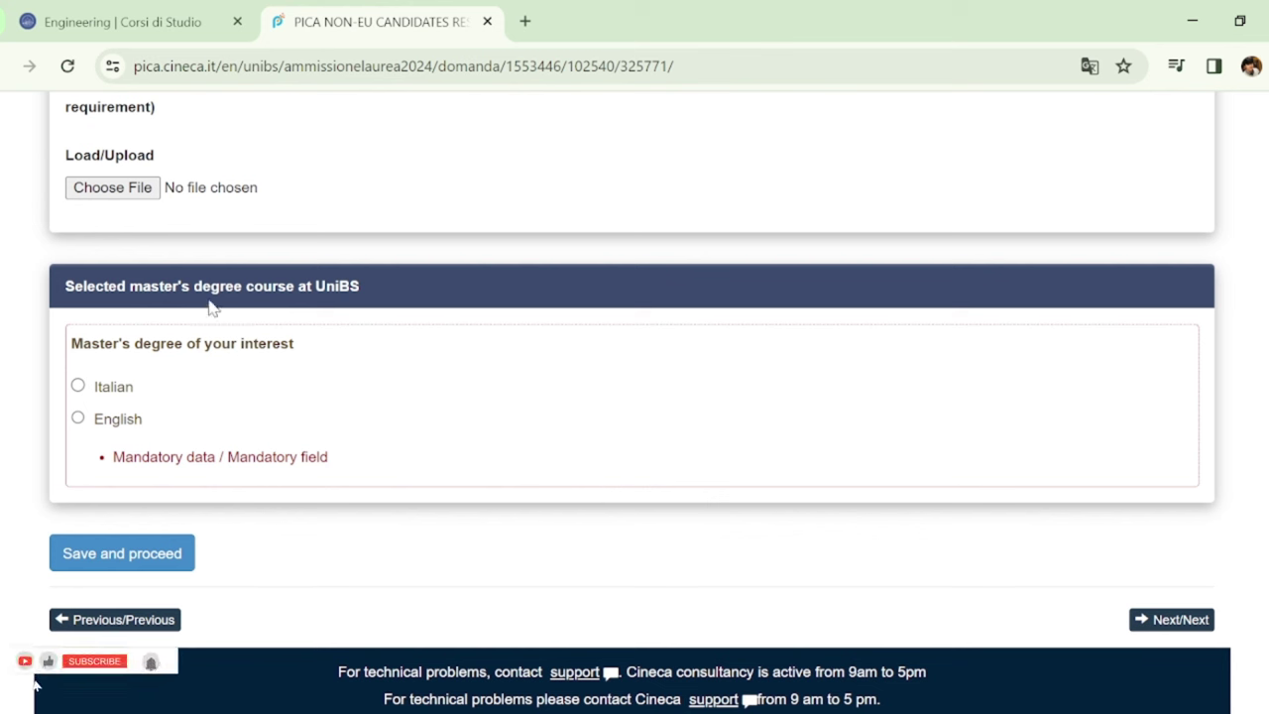
left_click(82, 419)
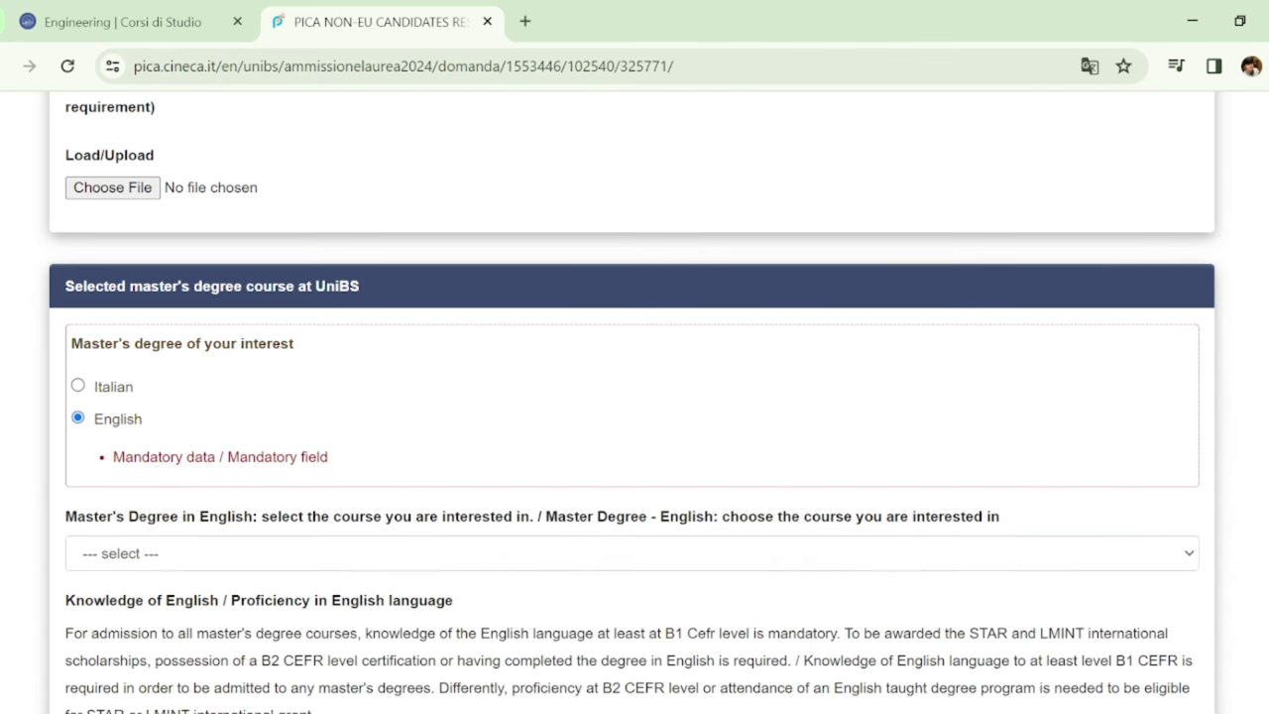
Choose the International business management curriculum
scroll(624, 405, "down", 3)
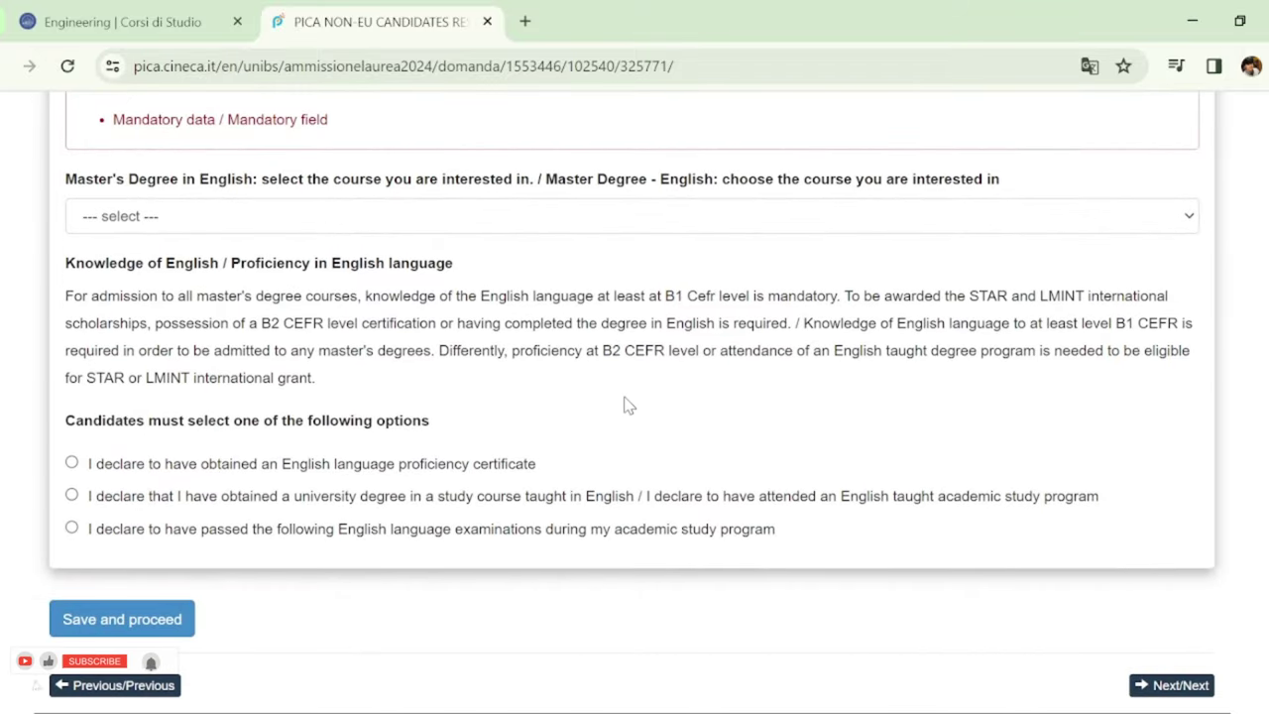
left_click(359, 221)
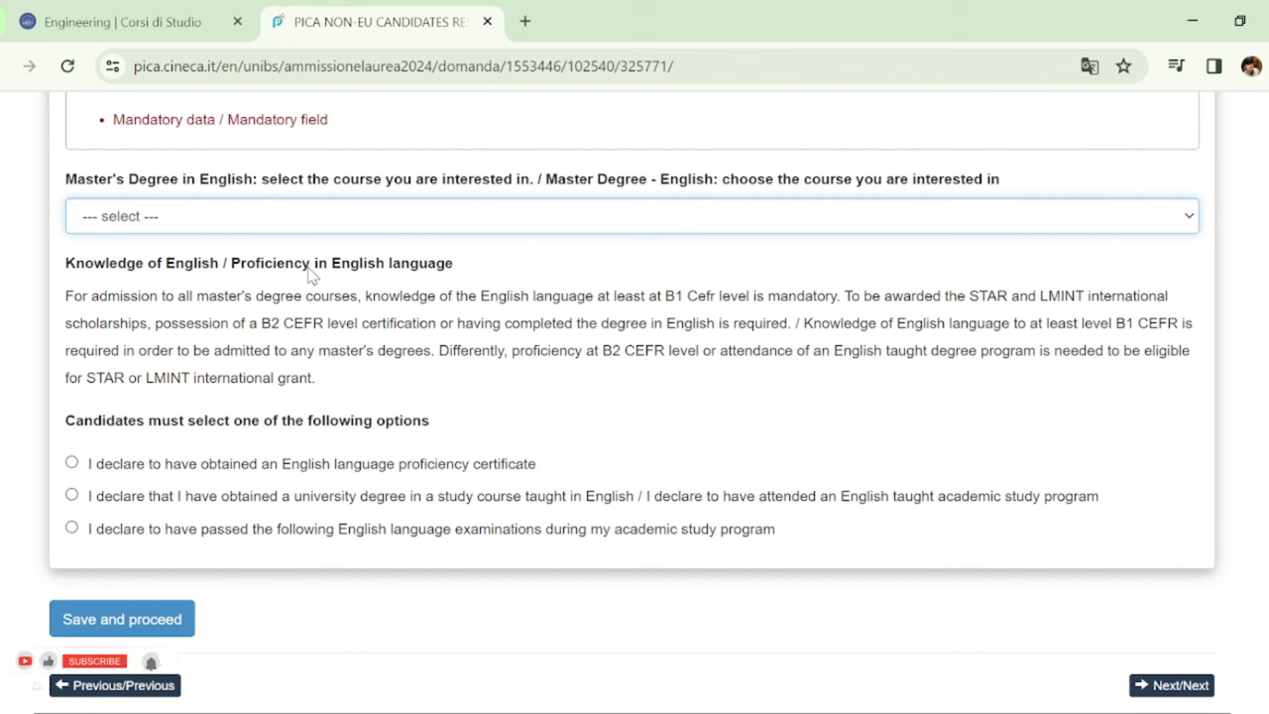
key("Down")
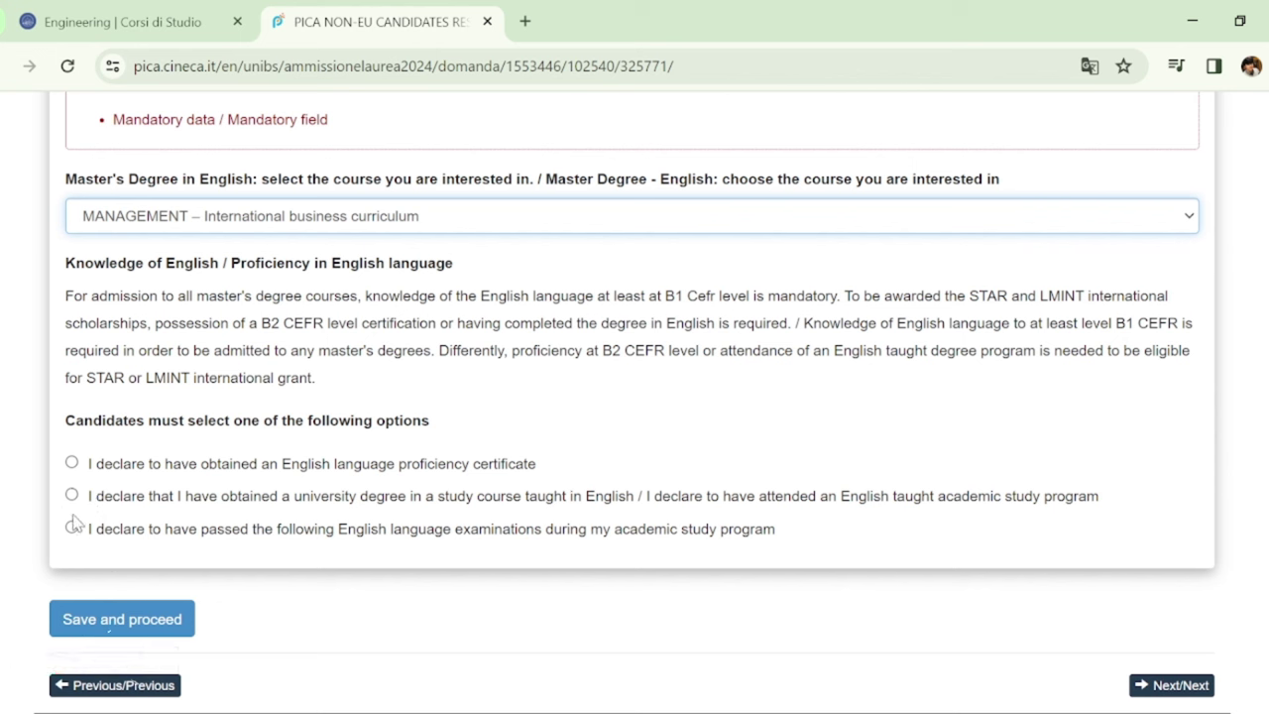
Declare an English-taught university degree titled NA and save the page
left_click(79, 499)
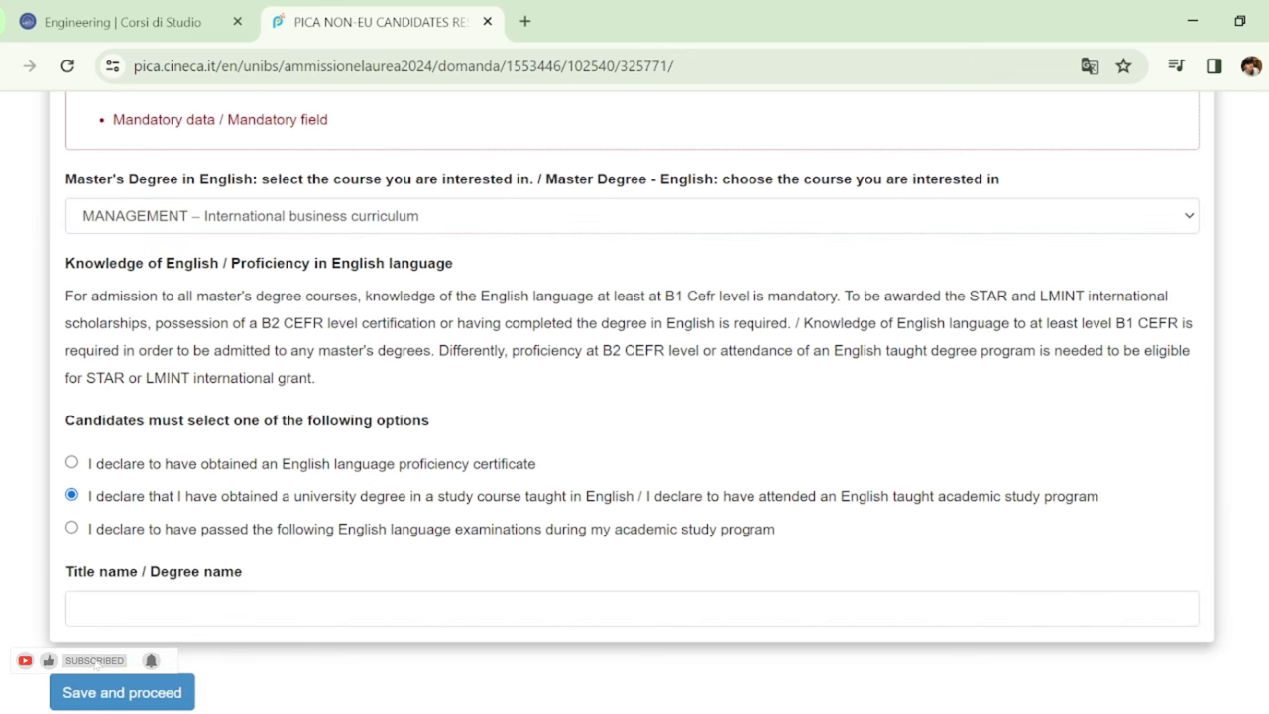
scroll(1124, 566, "down", 1)
left_click(1108, 526)
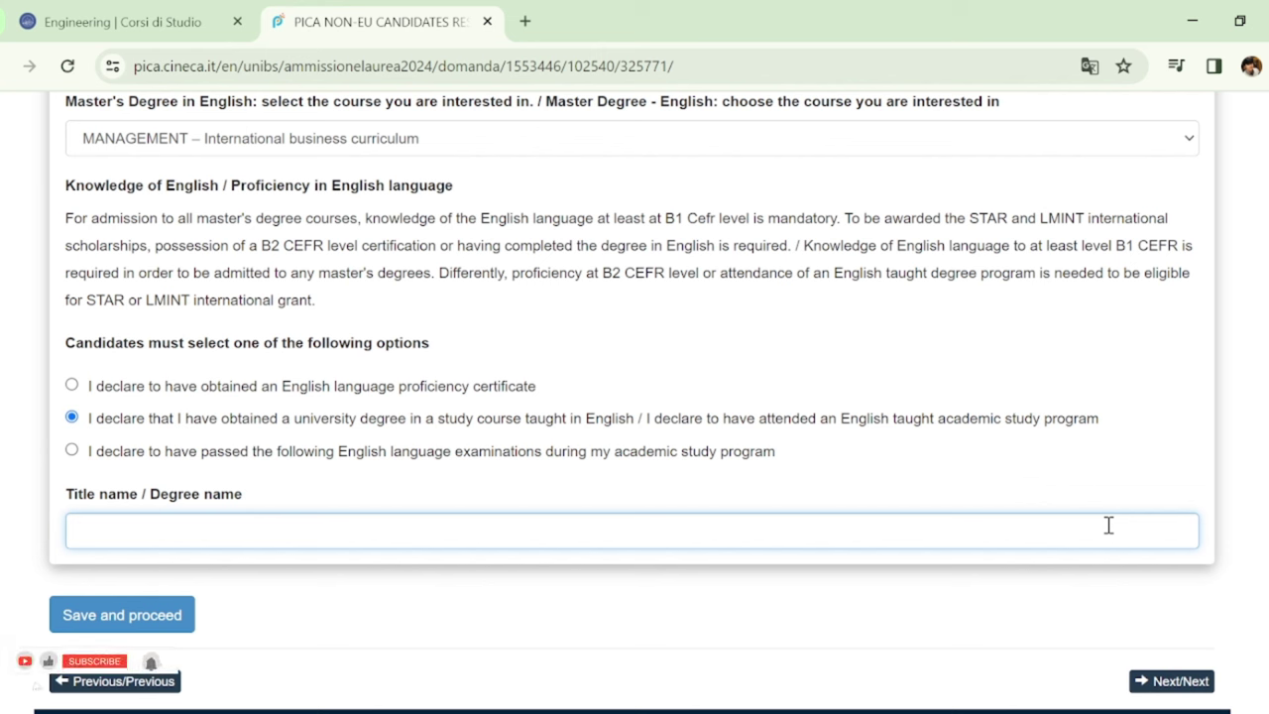
type("NA")
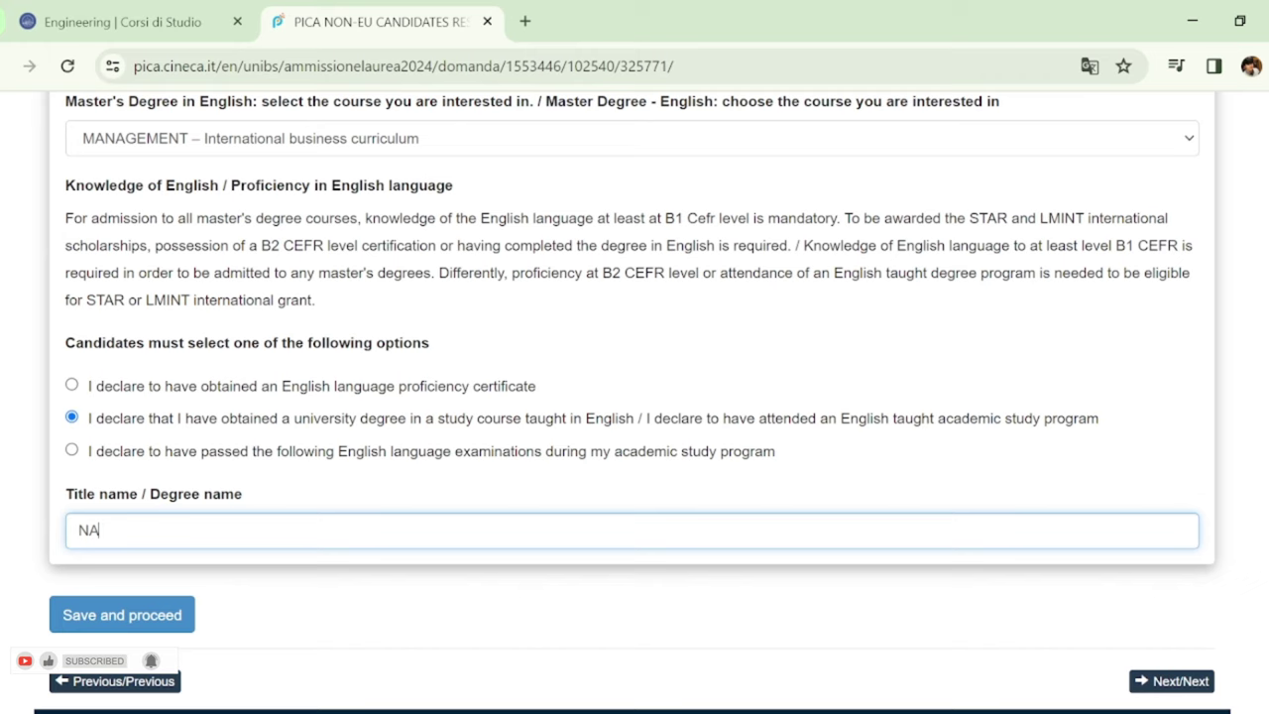
scroll(394, 491, "down", 1)
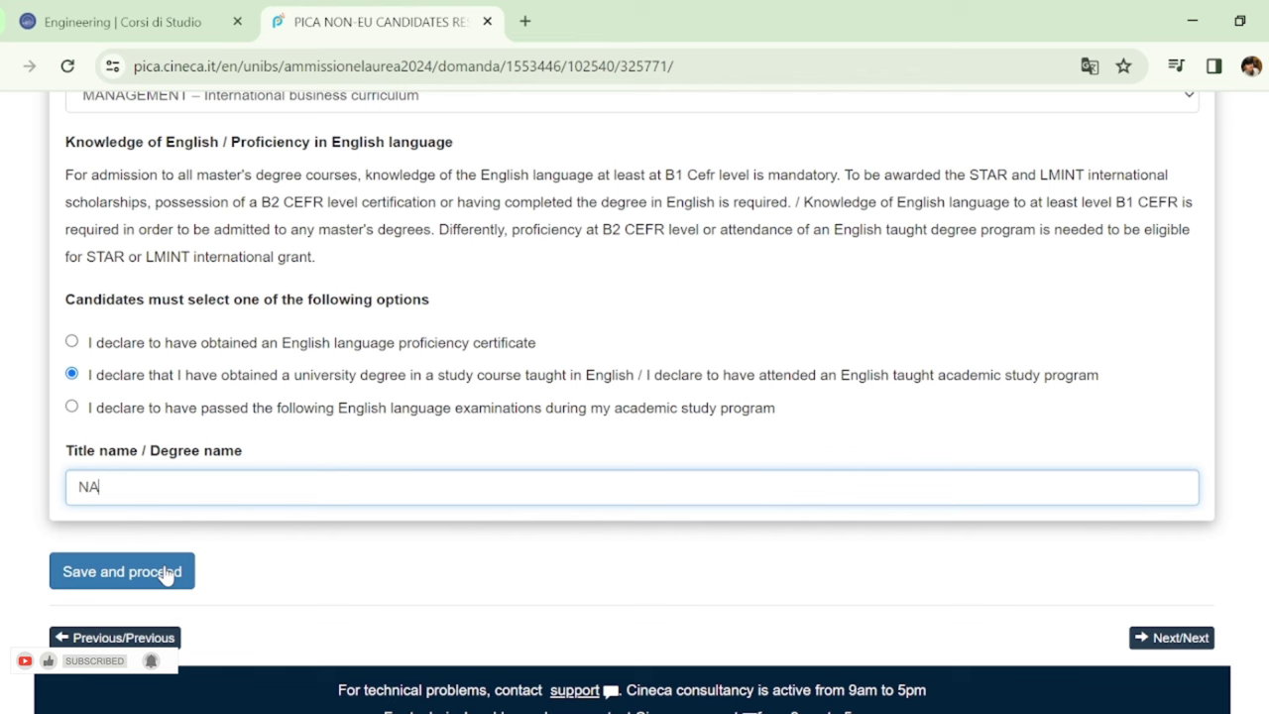
left_click(165, 573)
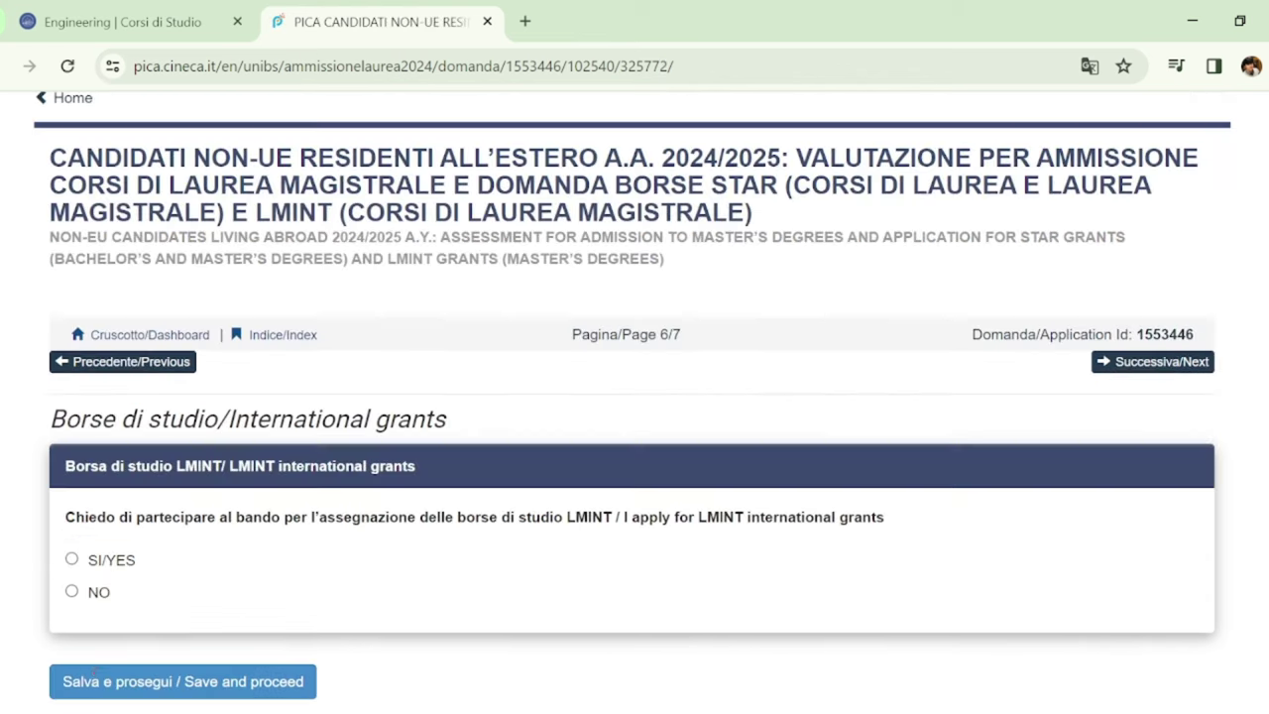
Answer NO to the LMINT international grants call on page 6 and save it
scroll(634, 405, "down", 2)
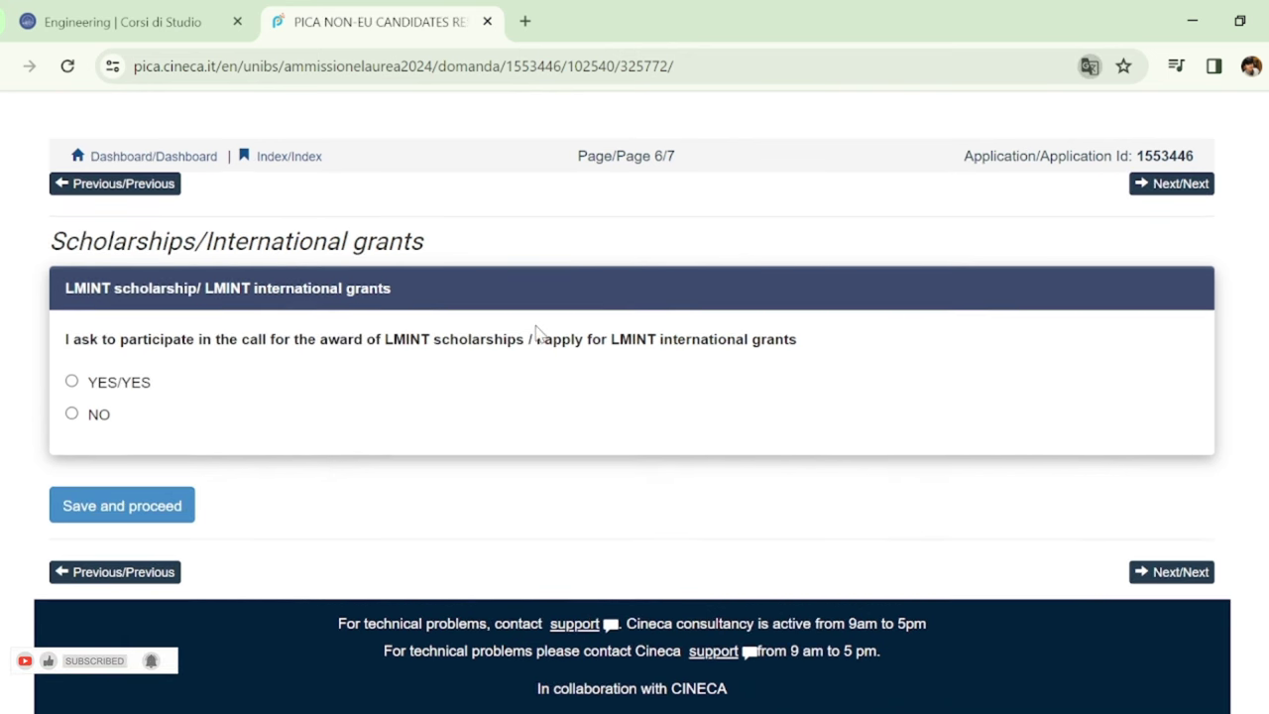
left_click(96, 387)
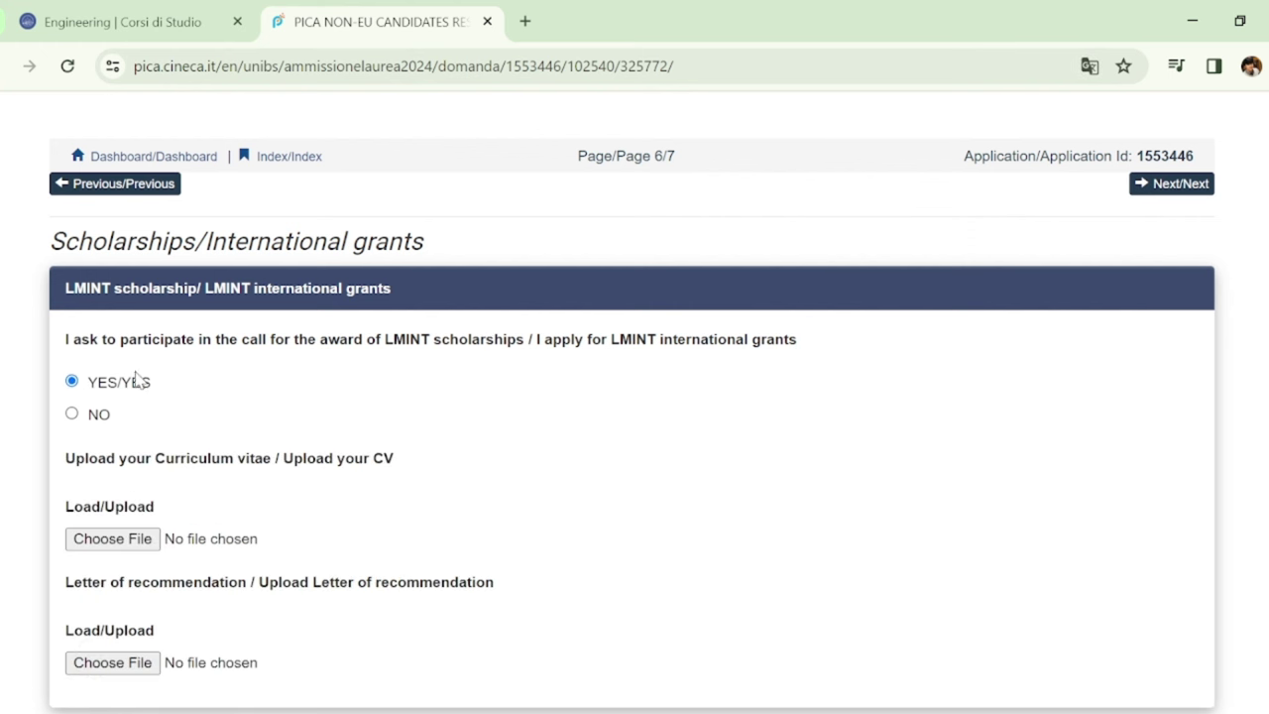
left_click(96, 424)
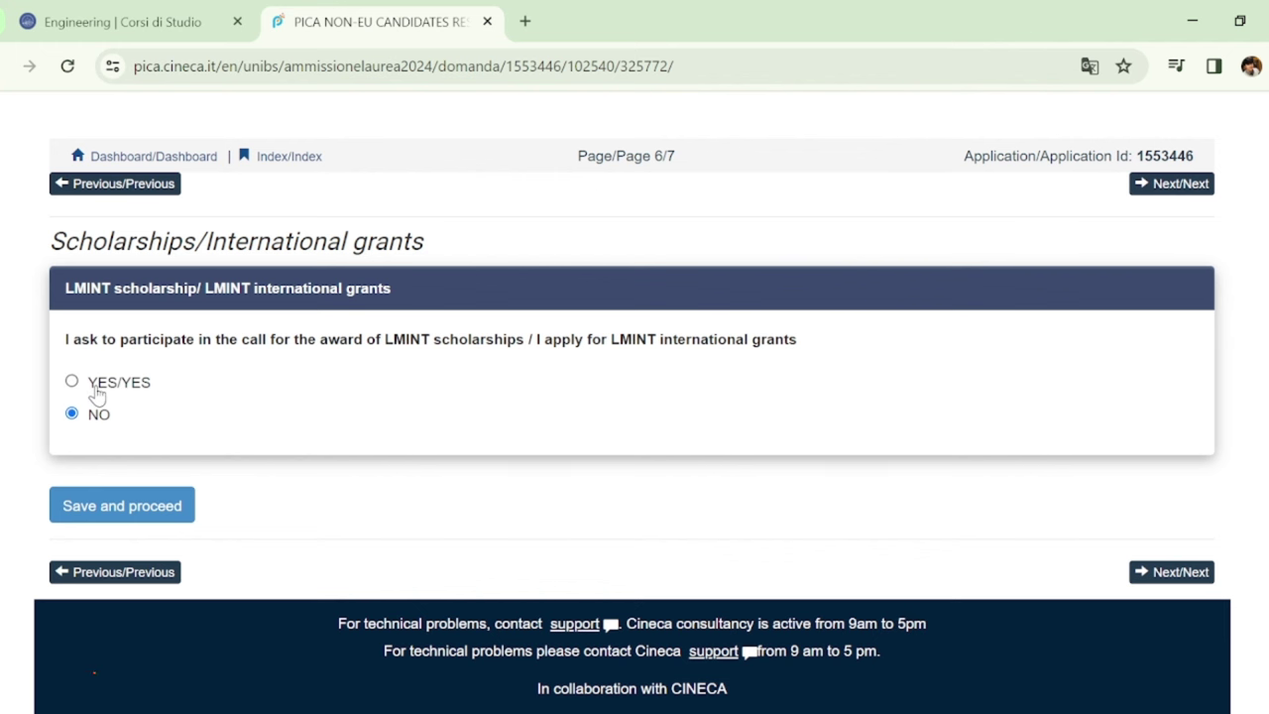
left_click(97, 387)
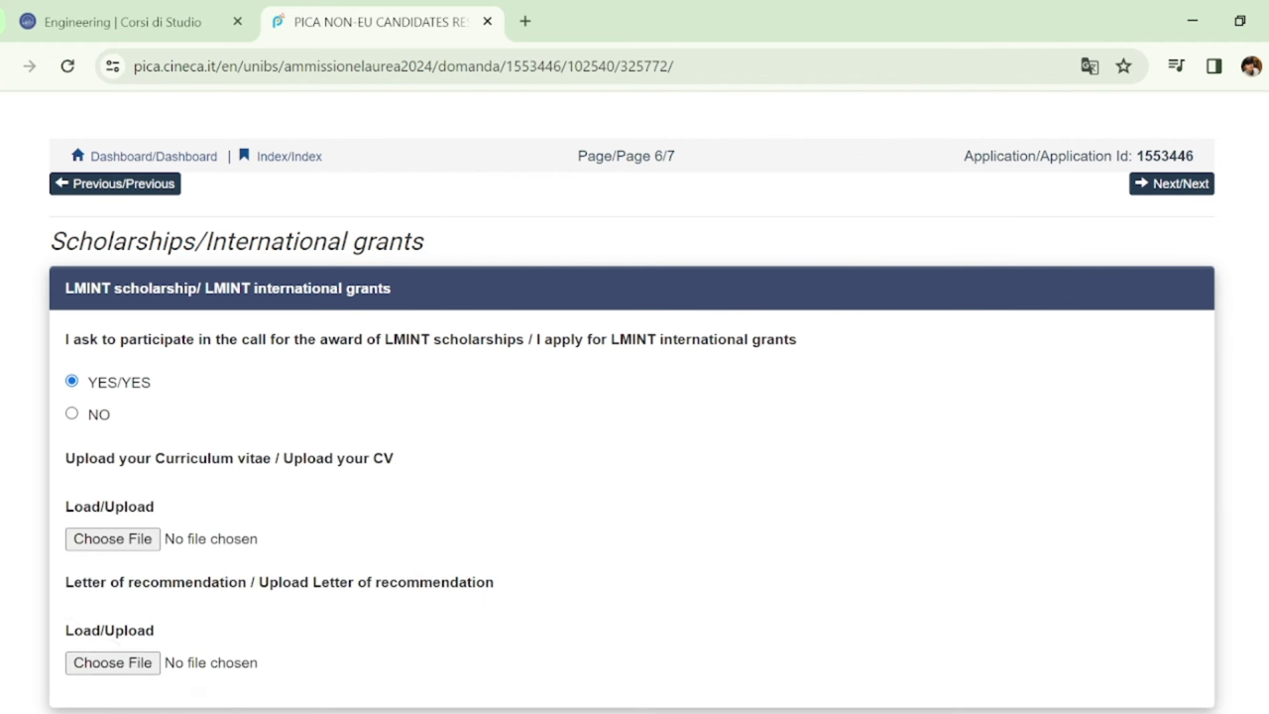
scroll(635, 397, "down", 3)
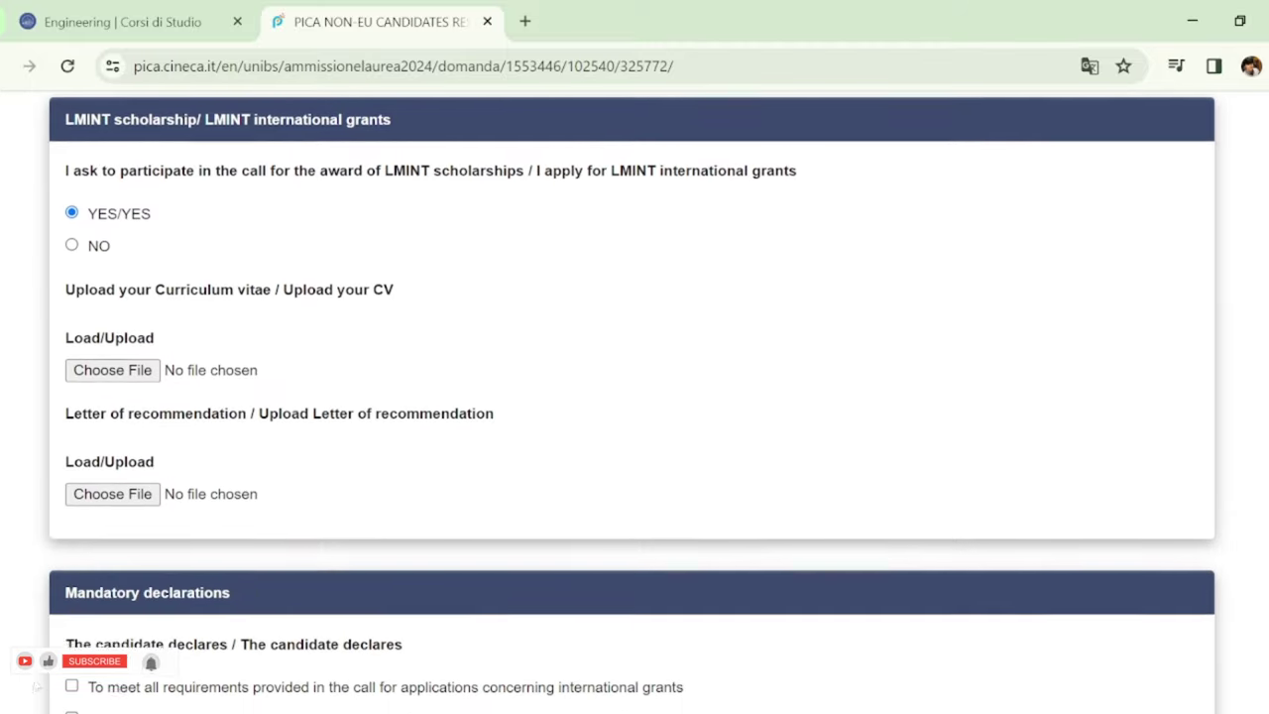
scroll(1263, 461, "down", 2)
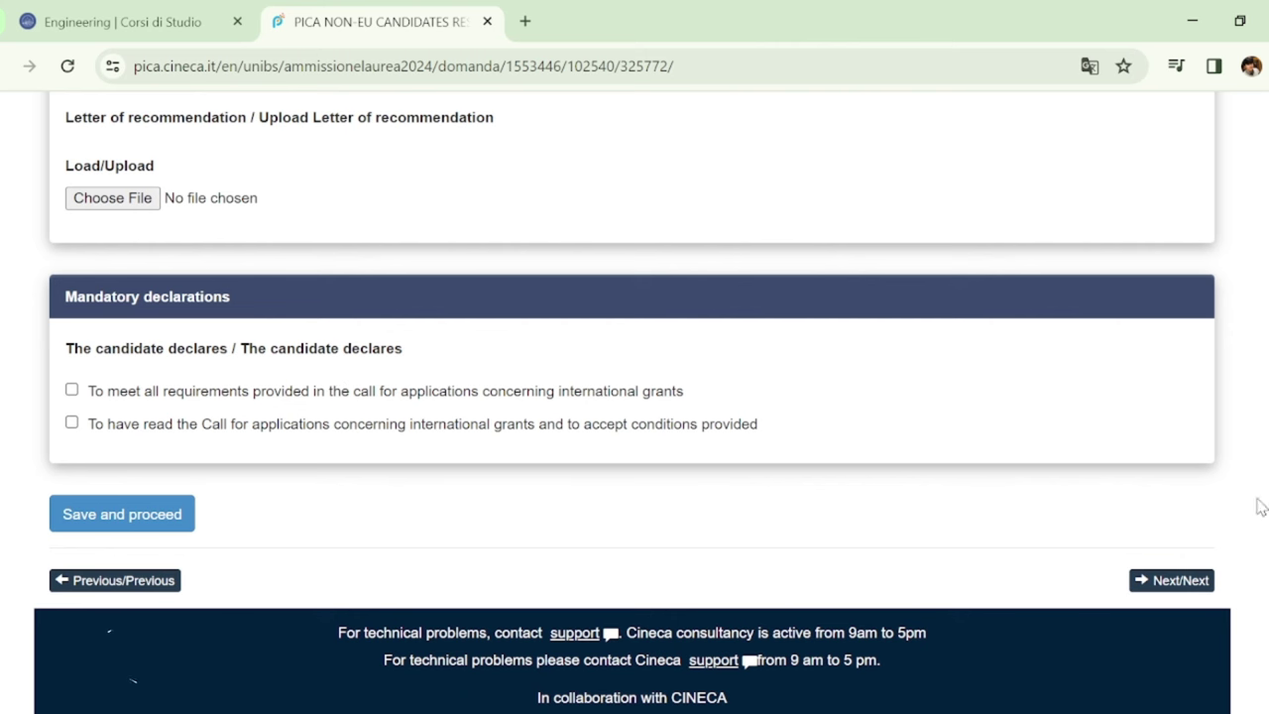
scroll(150, 367, "up", 5)
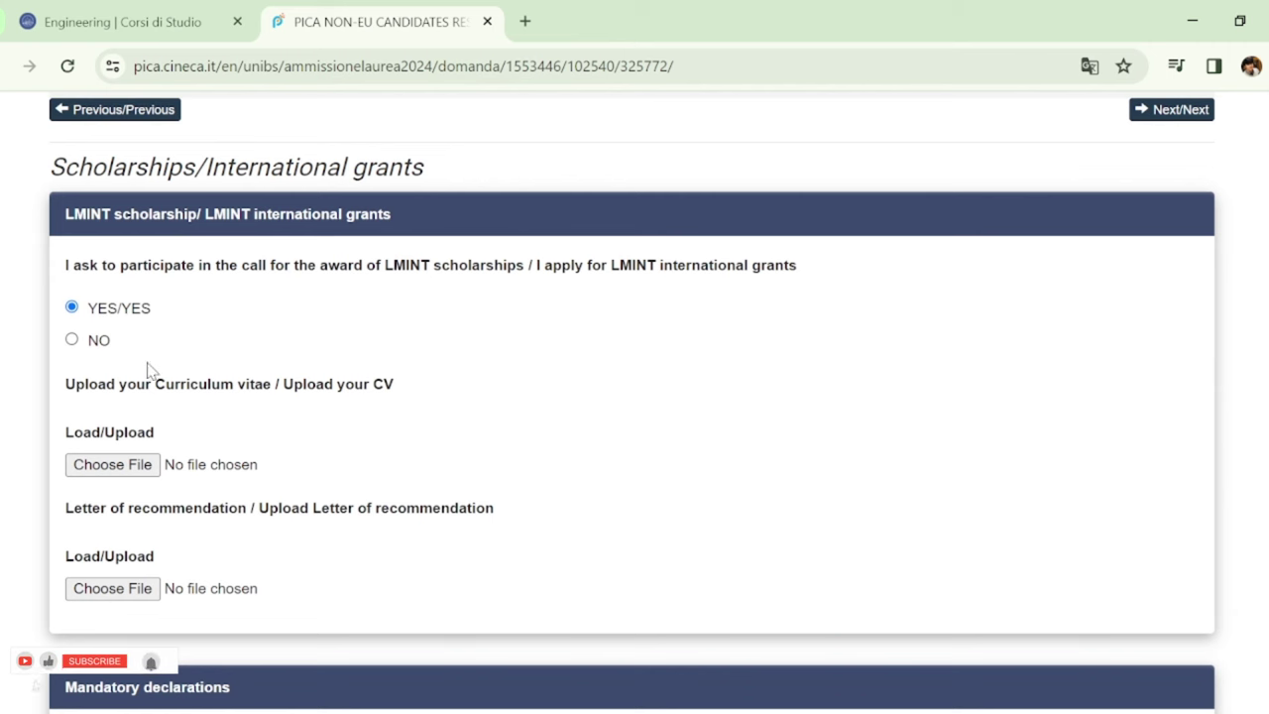
left_click(72, 342)
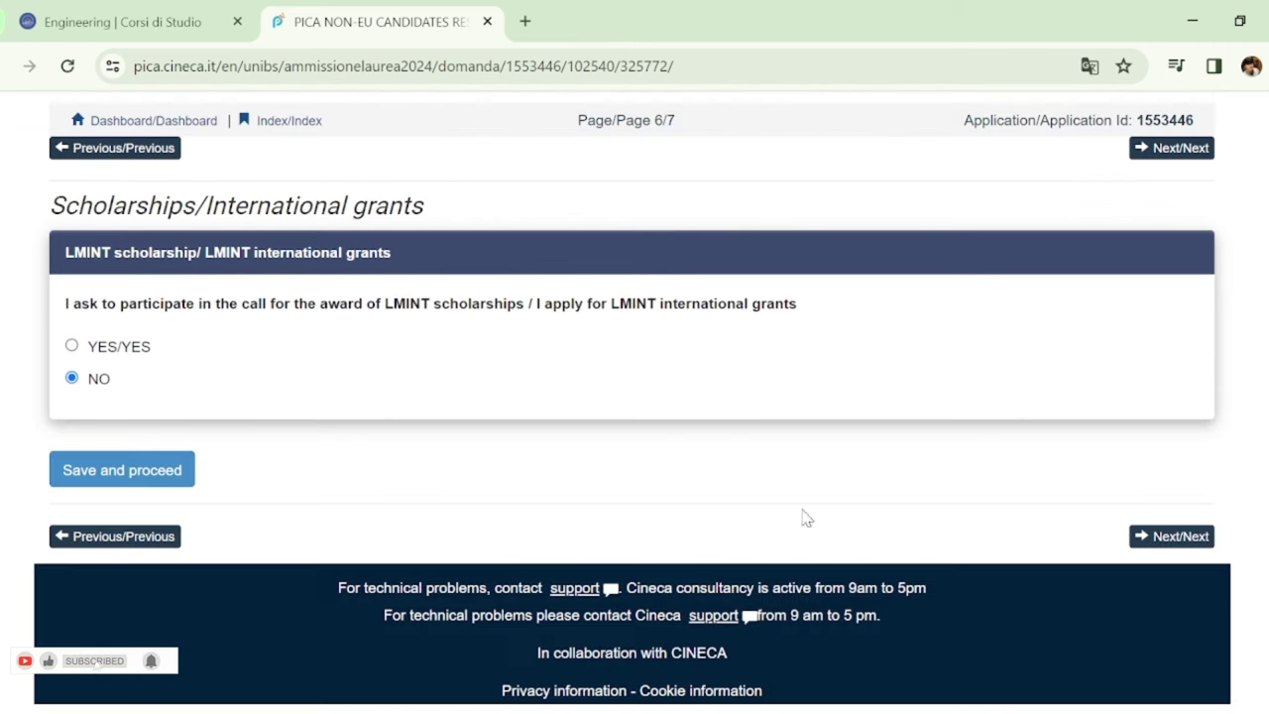
left_click(131, 473)
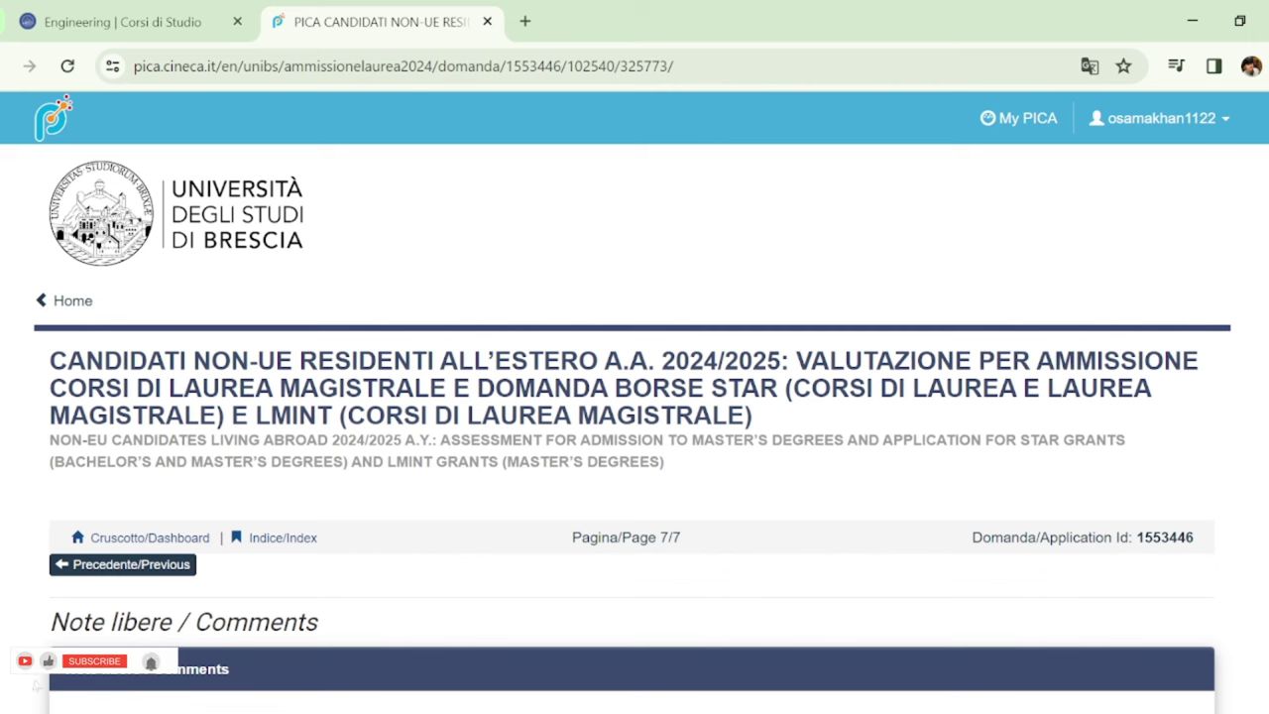
Save the Comments page with no comments and return to the dashboard
scroll(1263, 459, "down", 3)
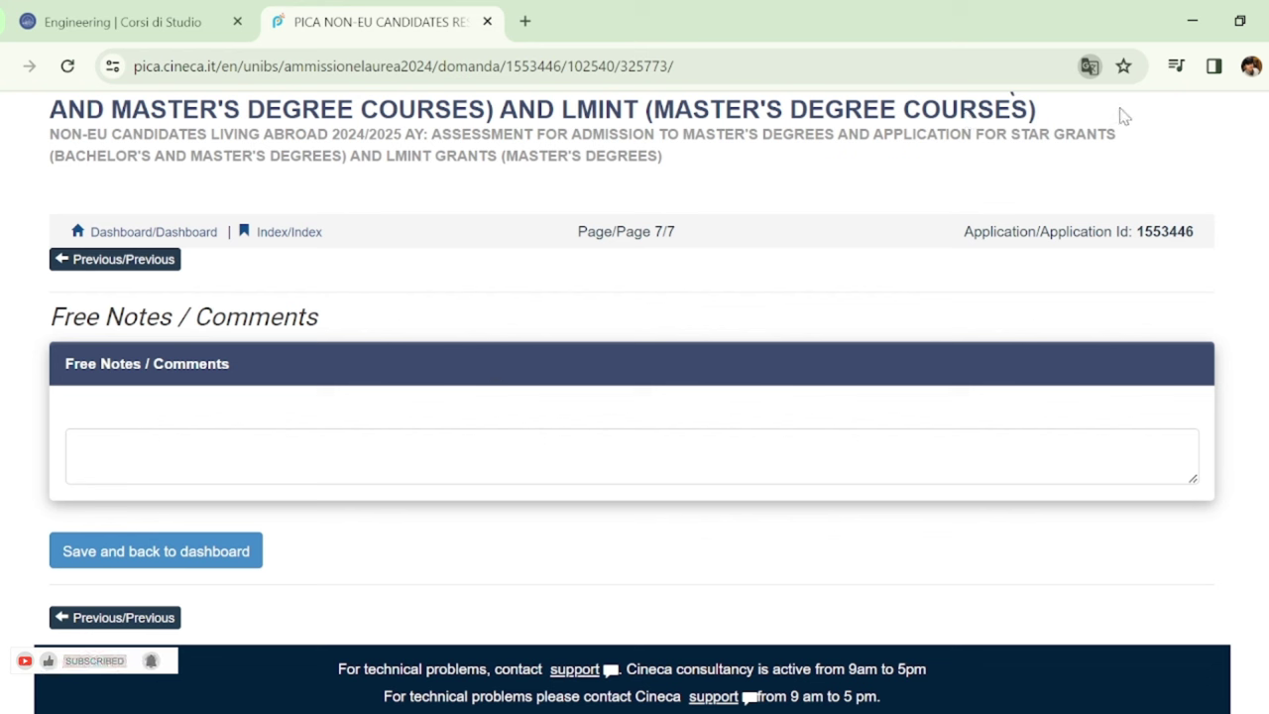
left_click(223, 555)
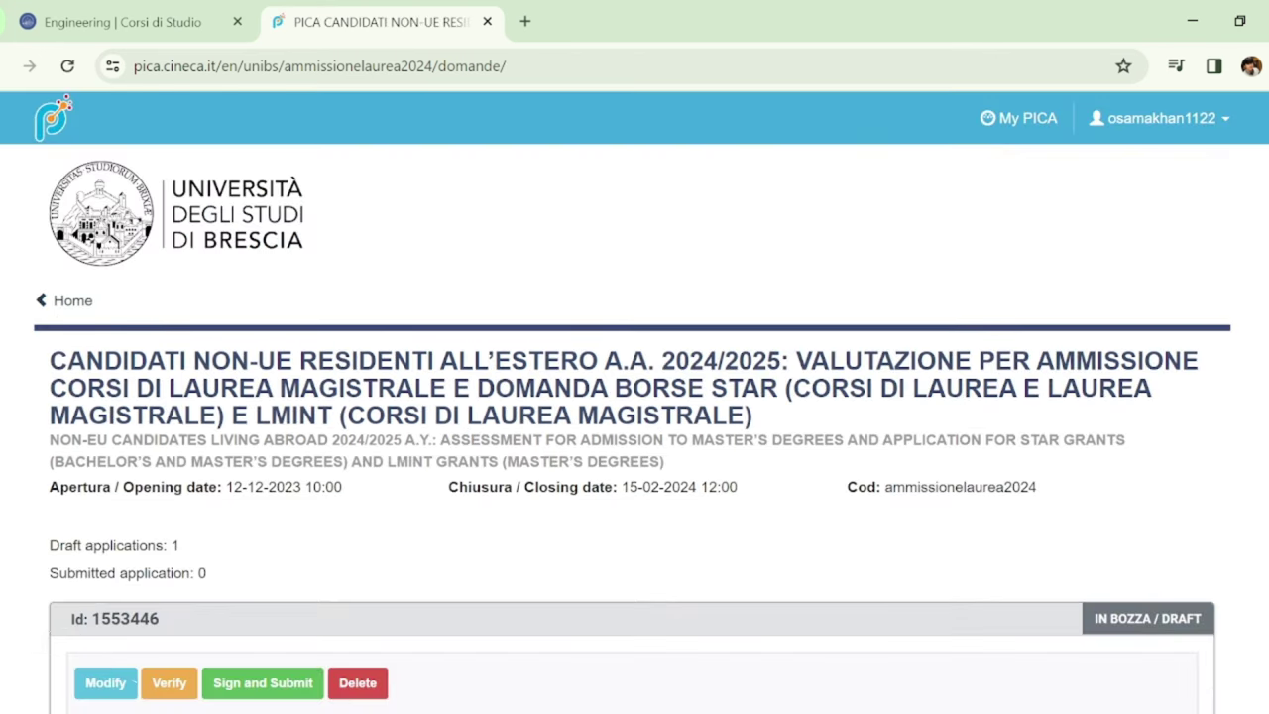
scroll(35, 684, "down", 3)
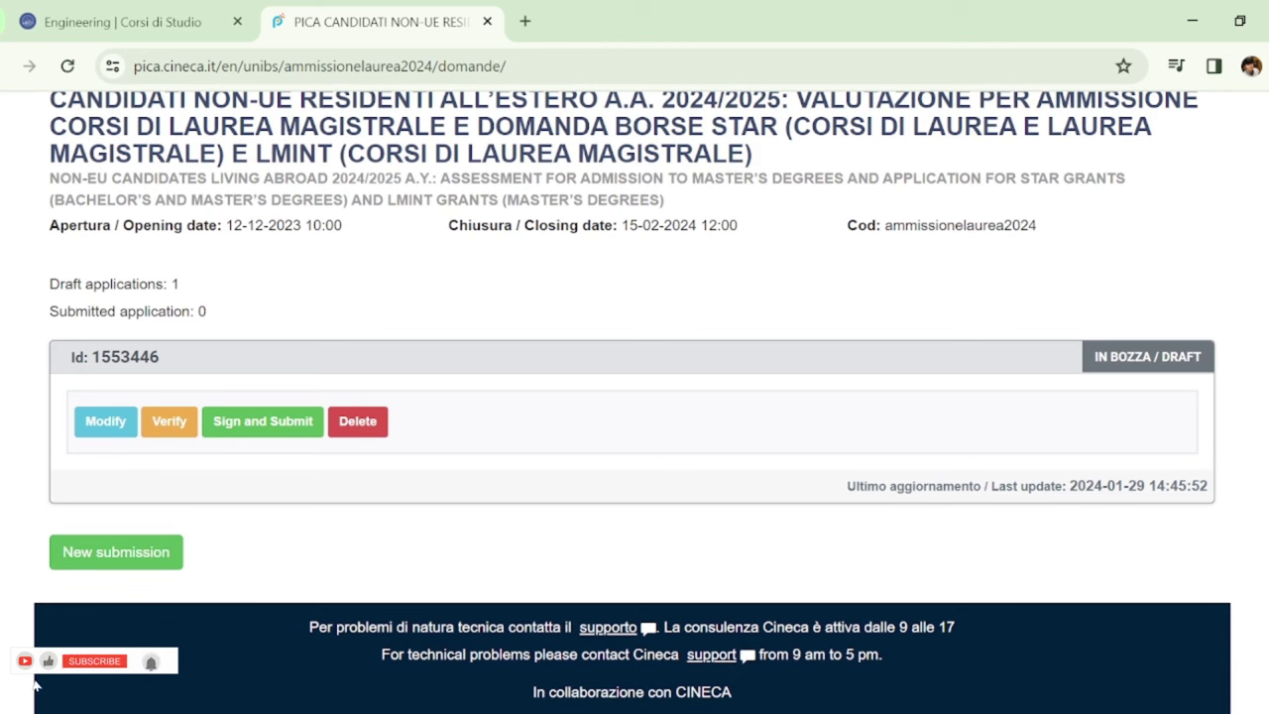
Open the draft application's verify-and-submit summary and review its data
left_click(296, 431)
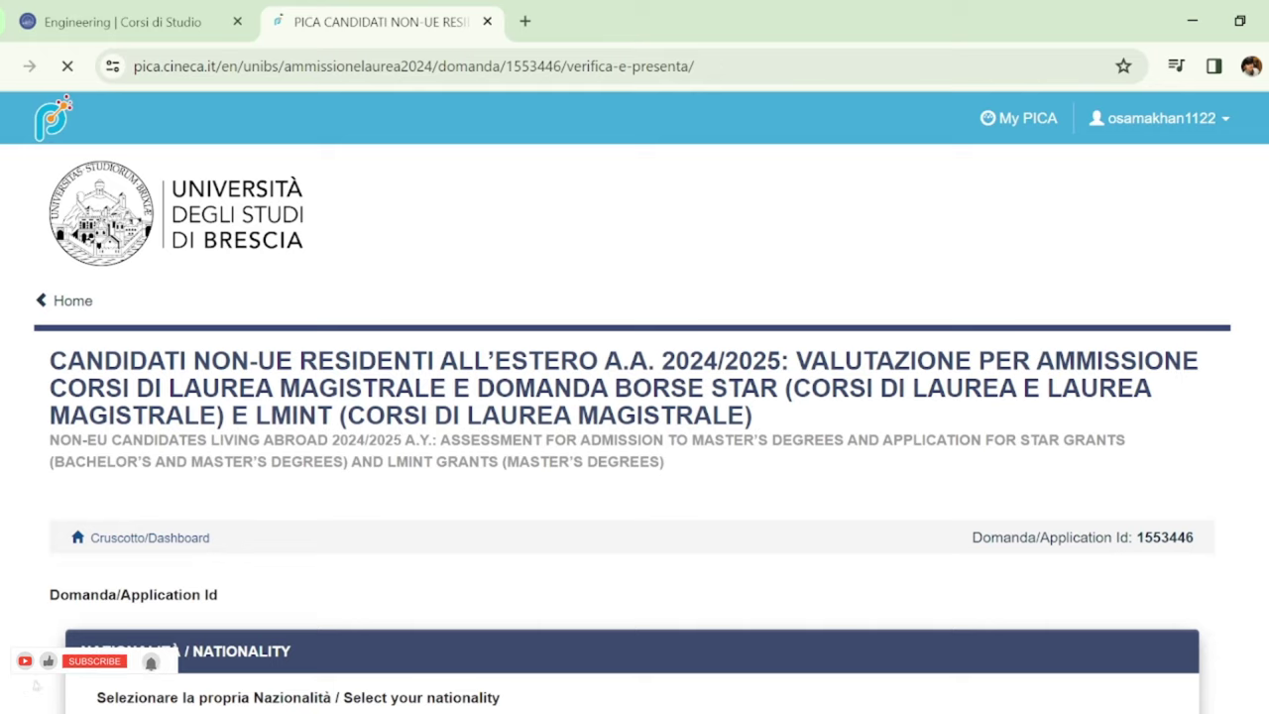
scroll(48, 661, "down", 4)
scroll(1255, 589, "down", 11)
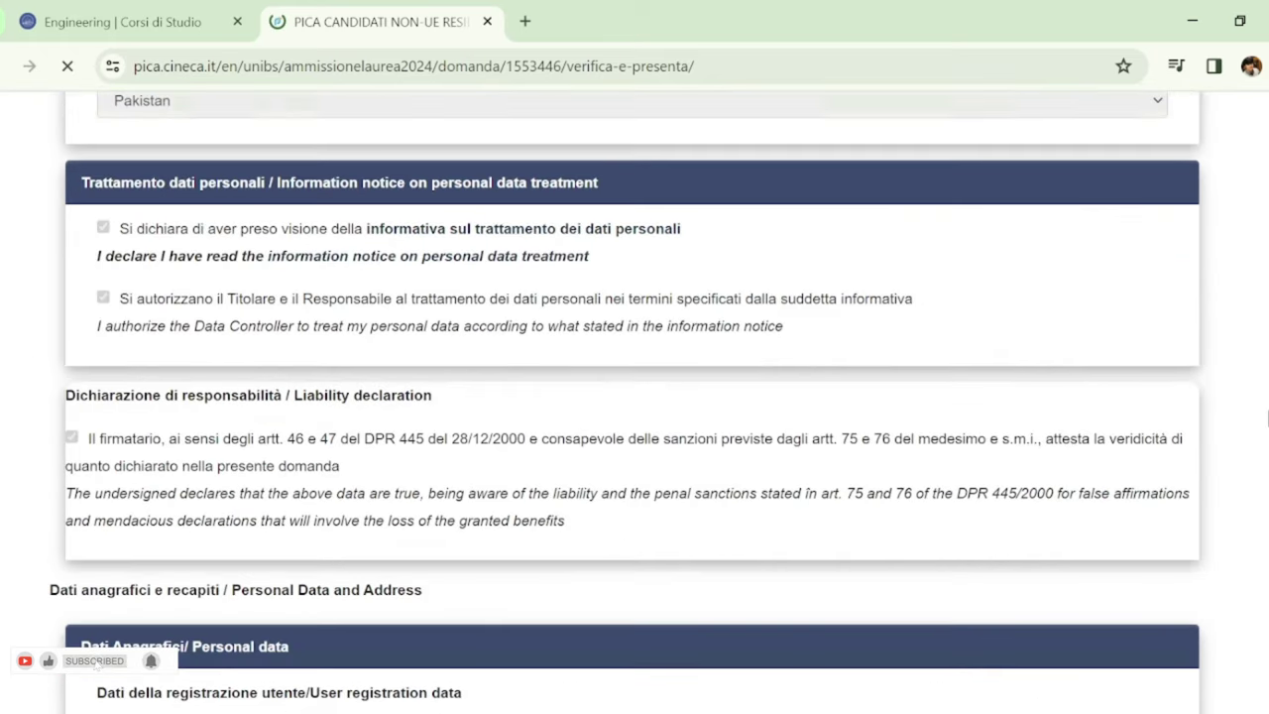
scroll(1230, 661, "down", 3)
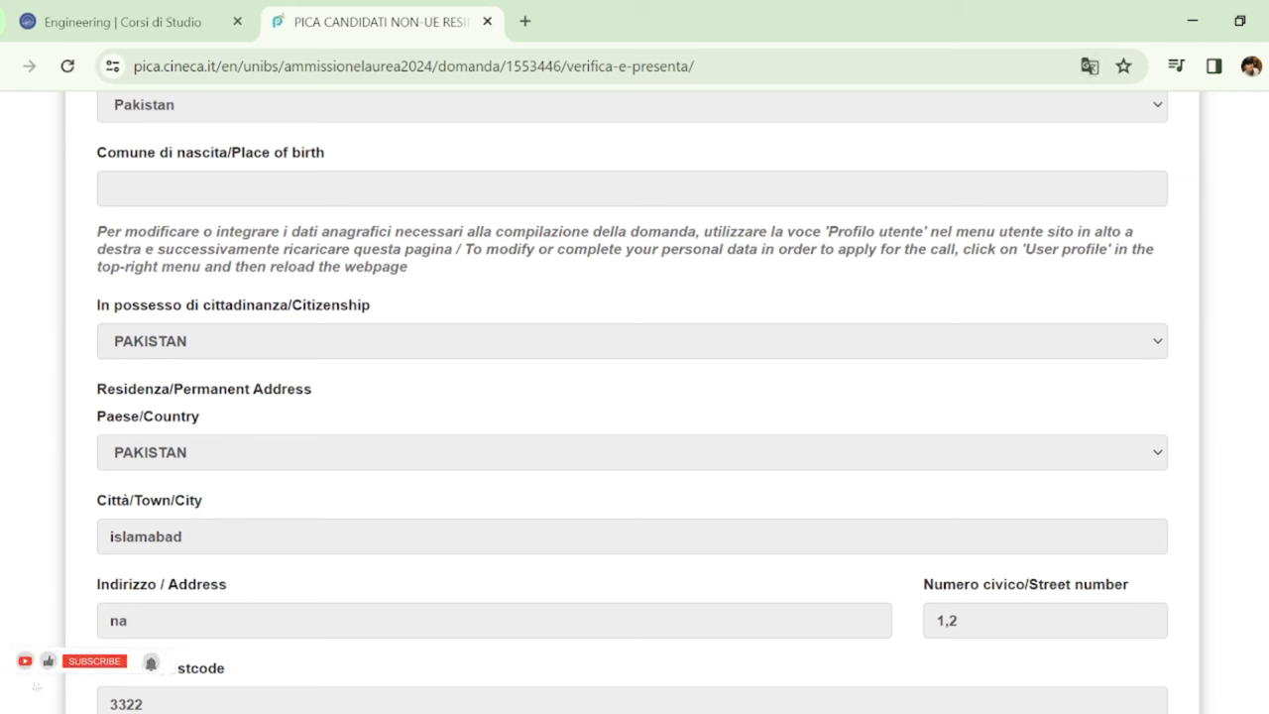
scroll(1114, 112, "down", 10)
scroll(632, 404, "down", 15)
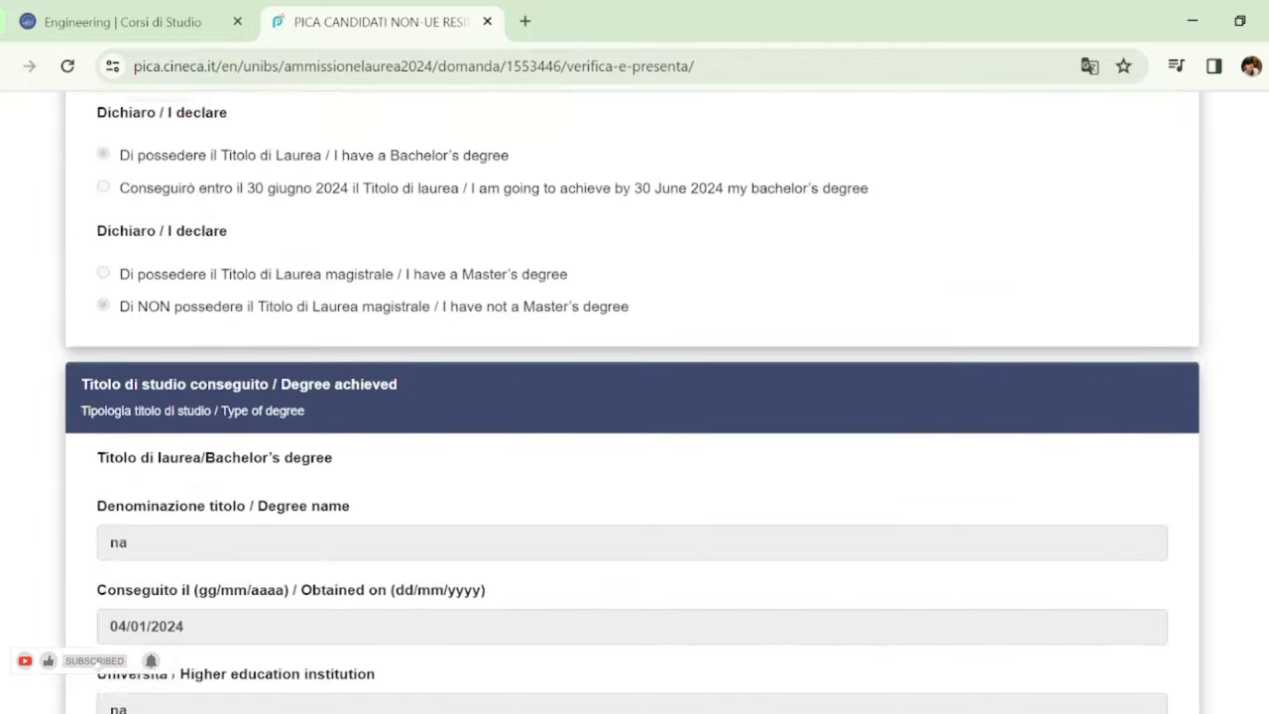
scroll(632, 404, "down", 10)
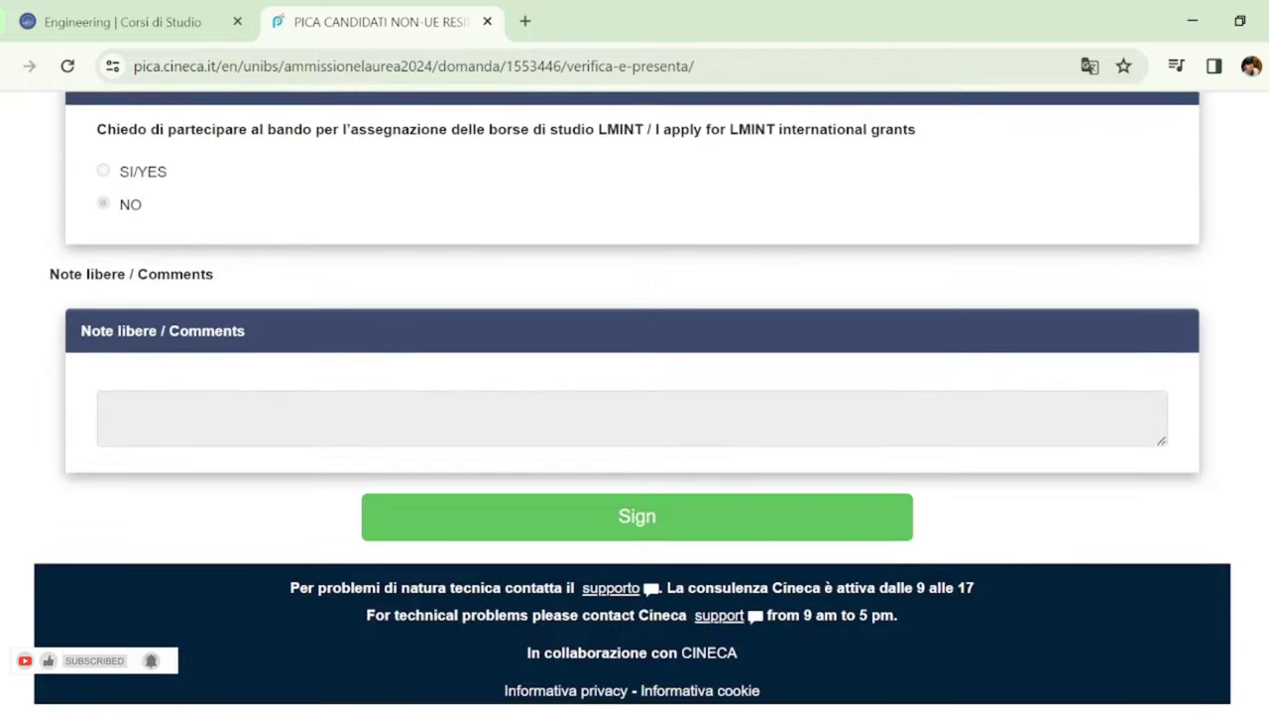
Finish checking the summary and sign the application, generating its PDF
scroll(94, 633, "up", 3)
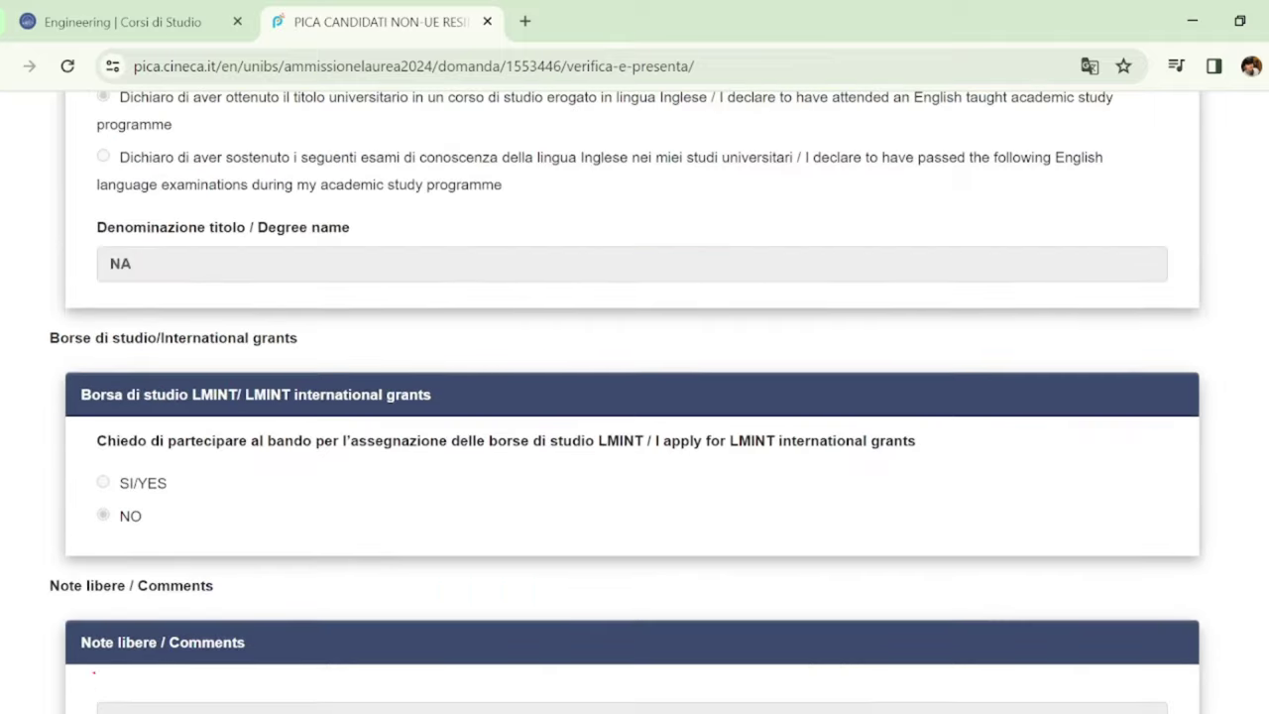
scroll(94, 634, "down", 3)
scroll(95, 654, "up", 20)
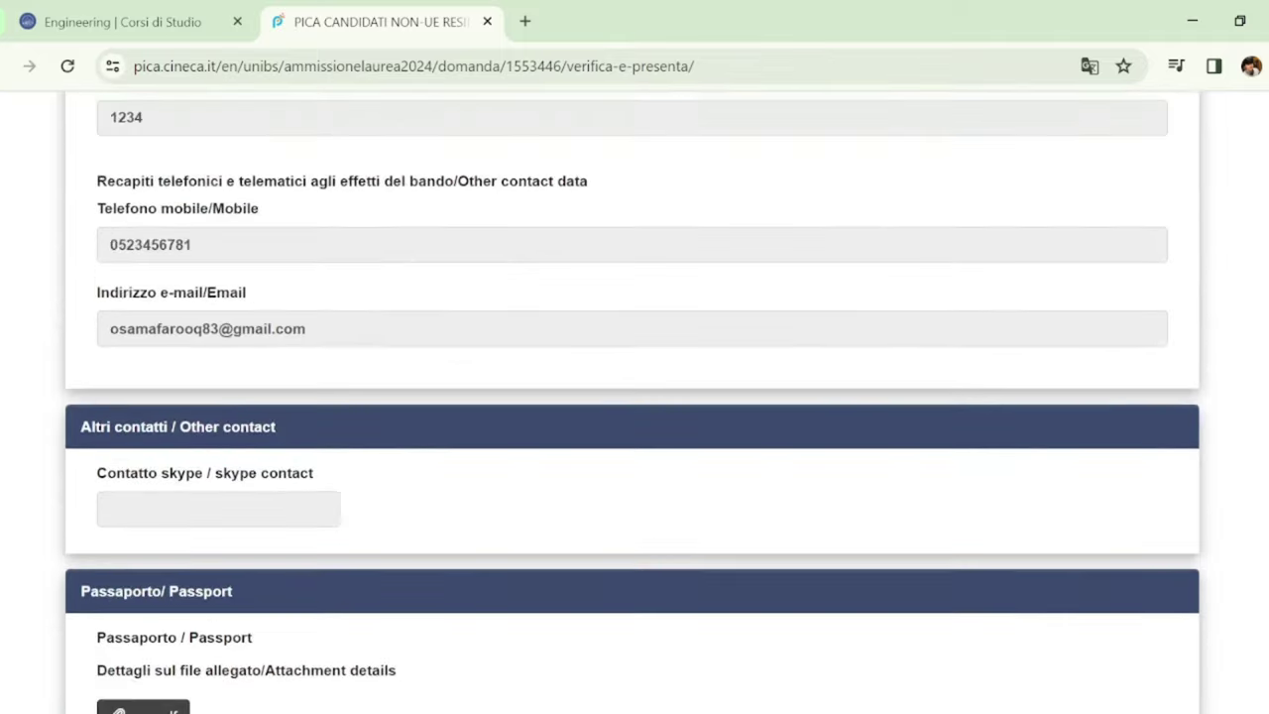
scroll(94, 654, "down", 12)
scroll(36, 684, "down", 8)
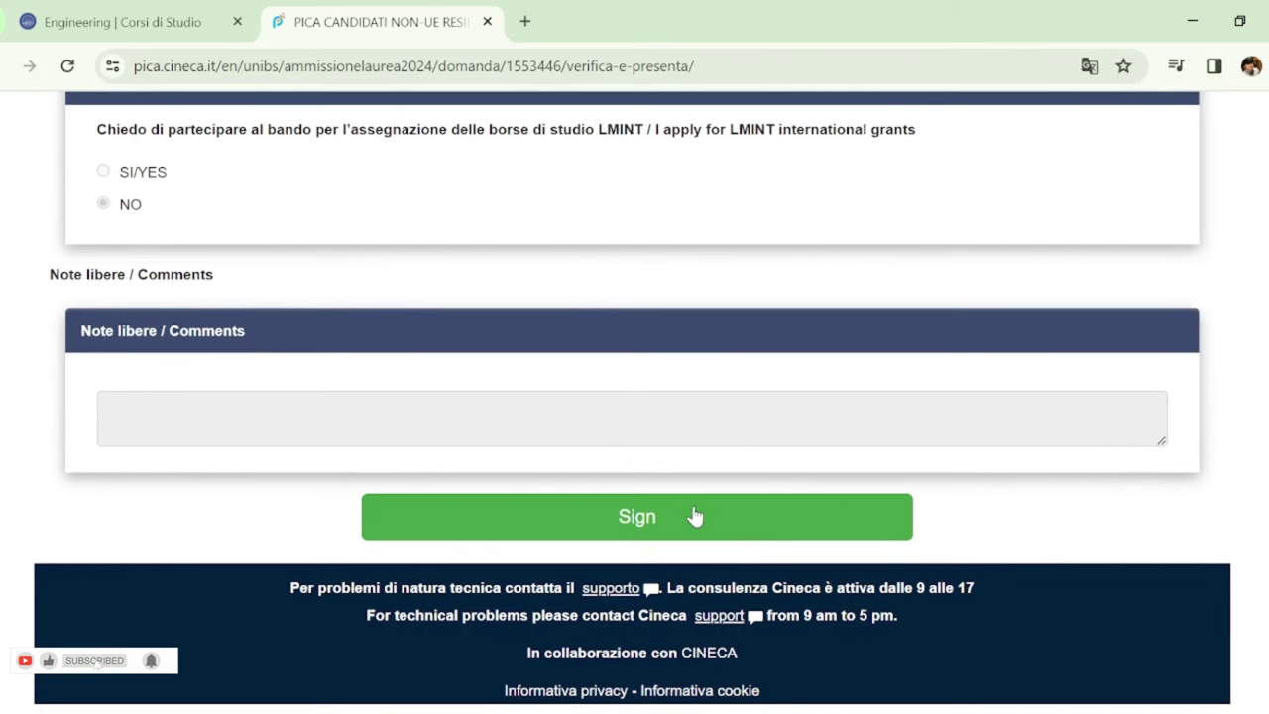
left_click(644, 524)
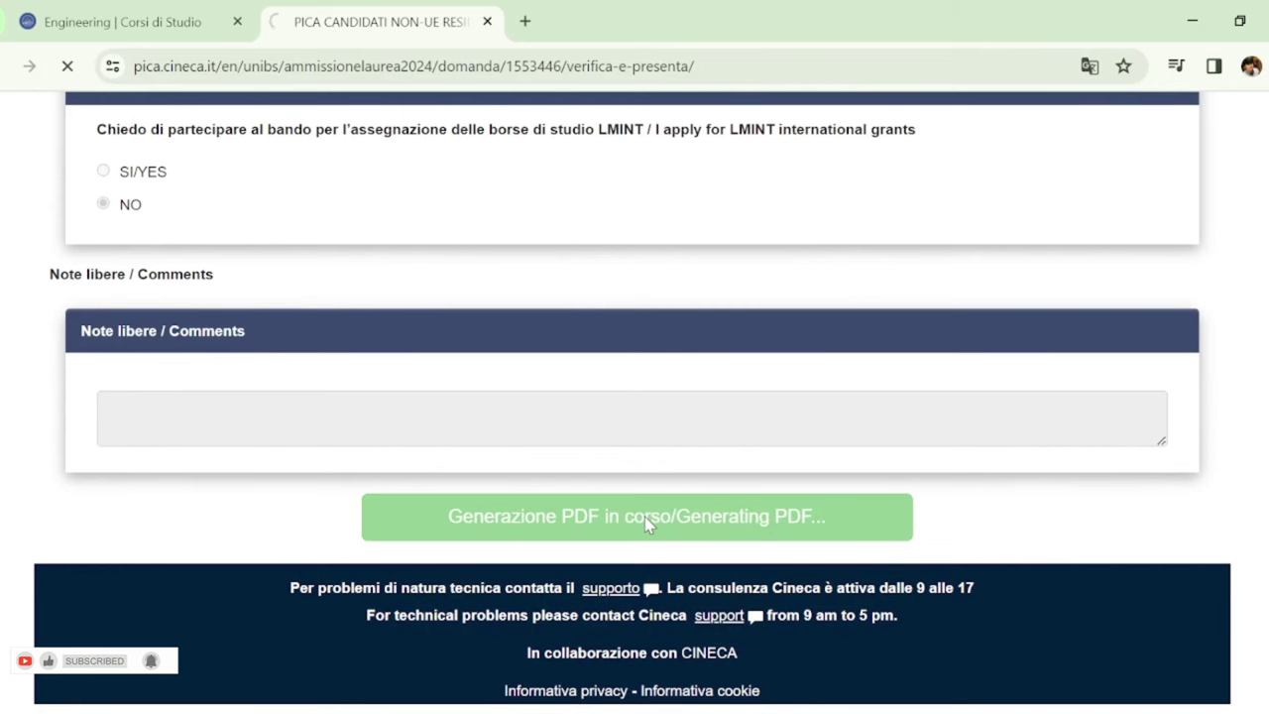